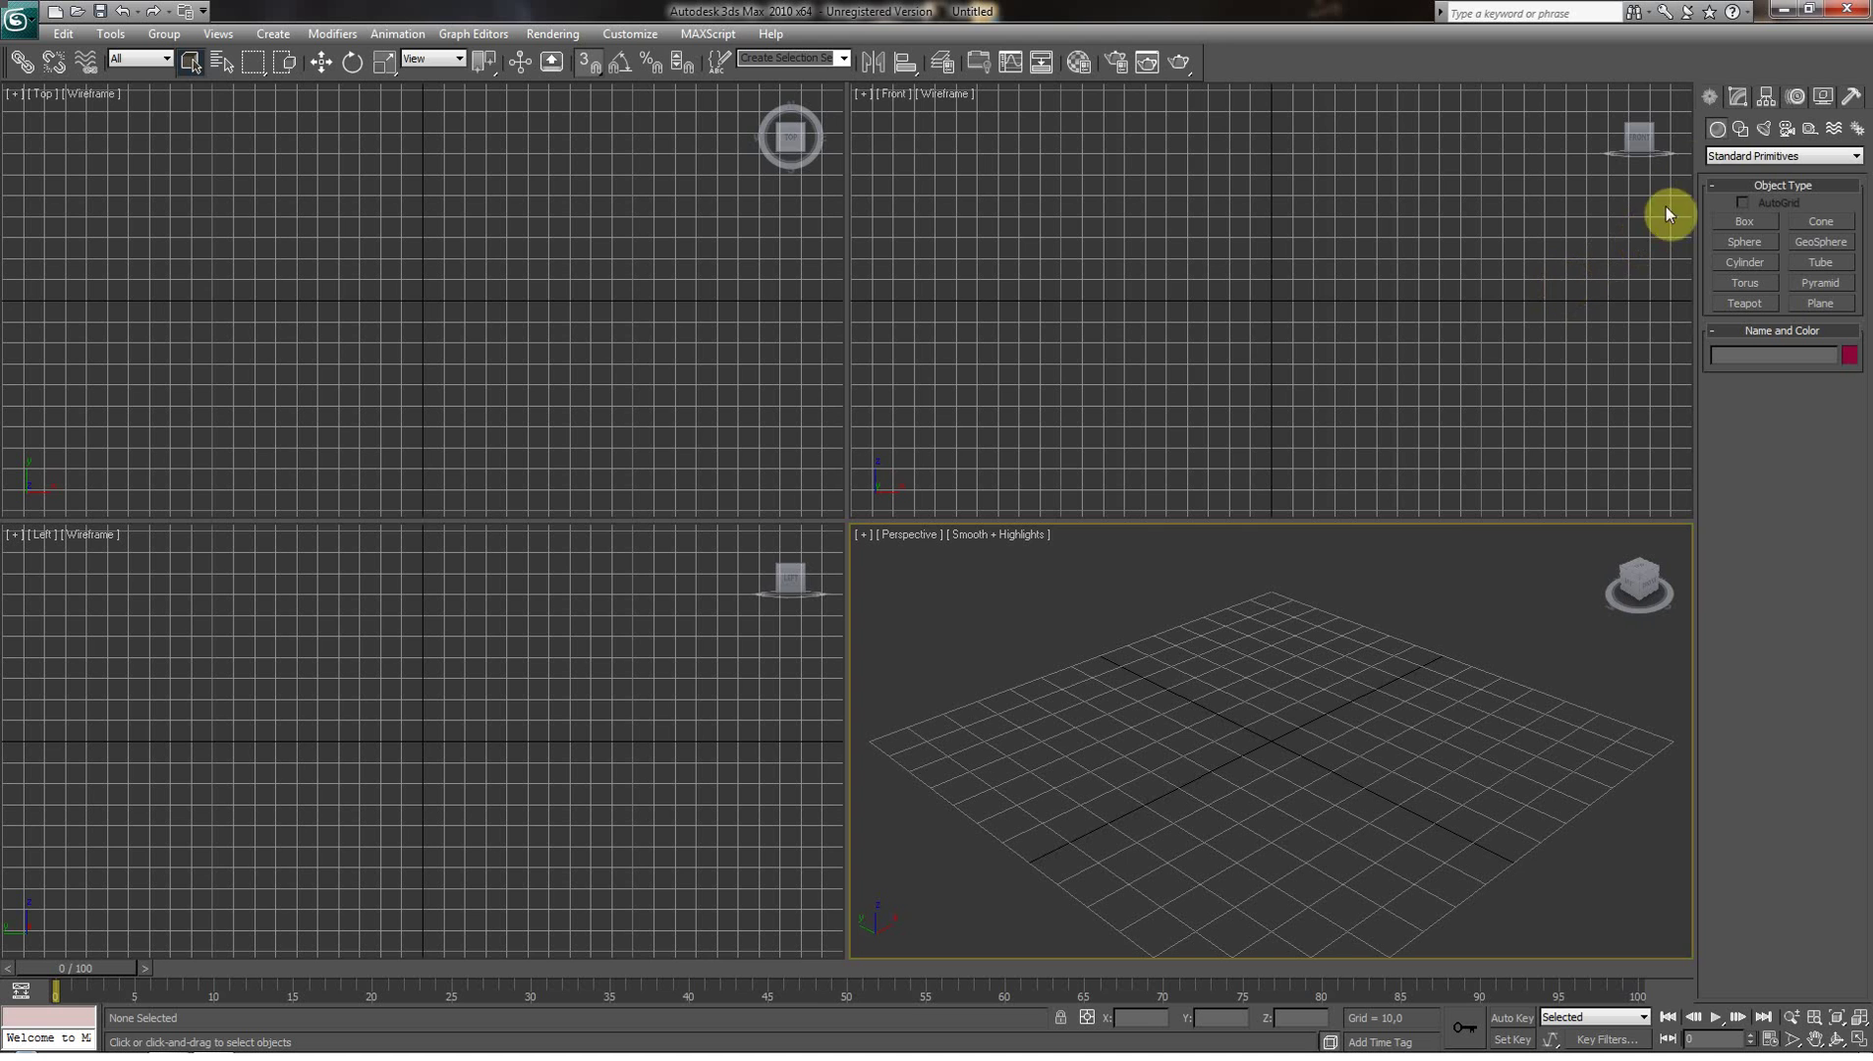
Step: In the Create panel's Shapes, choose Splines and activate the Line tool
left_click(1739, 131)
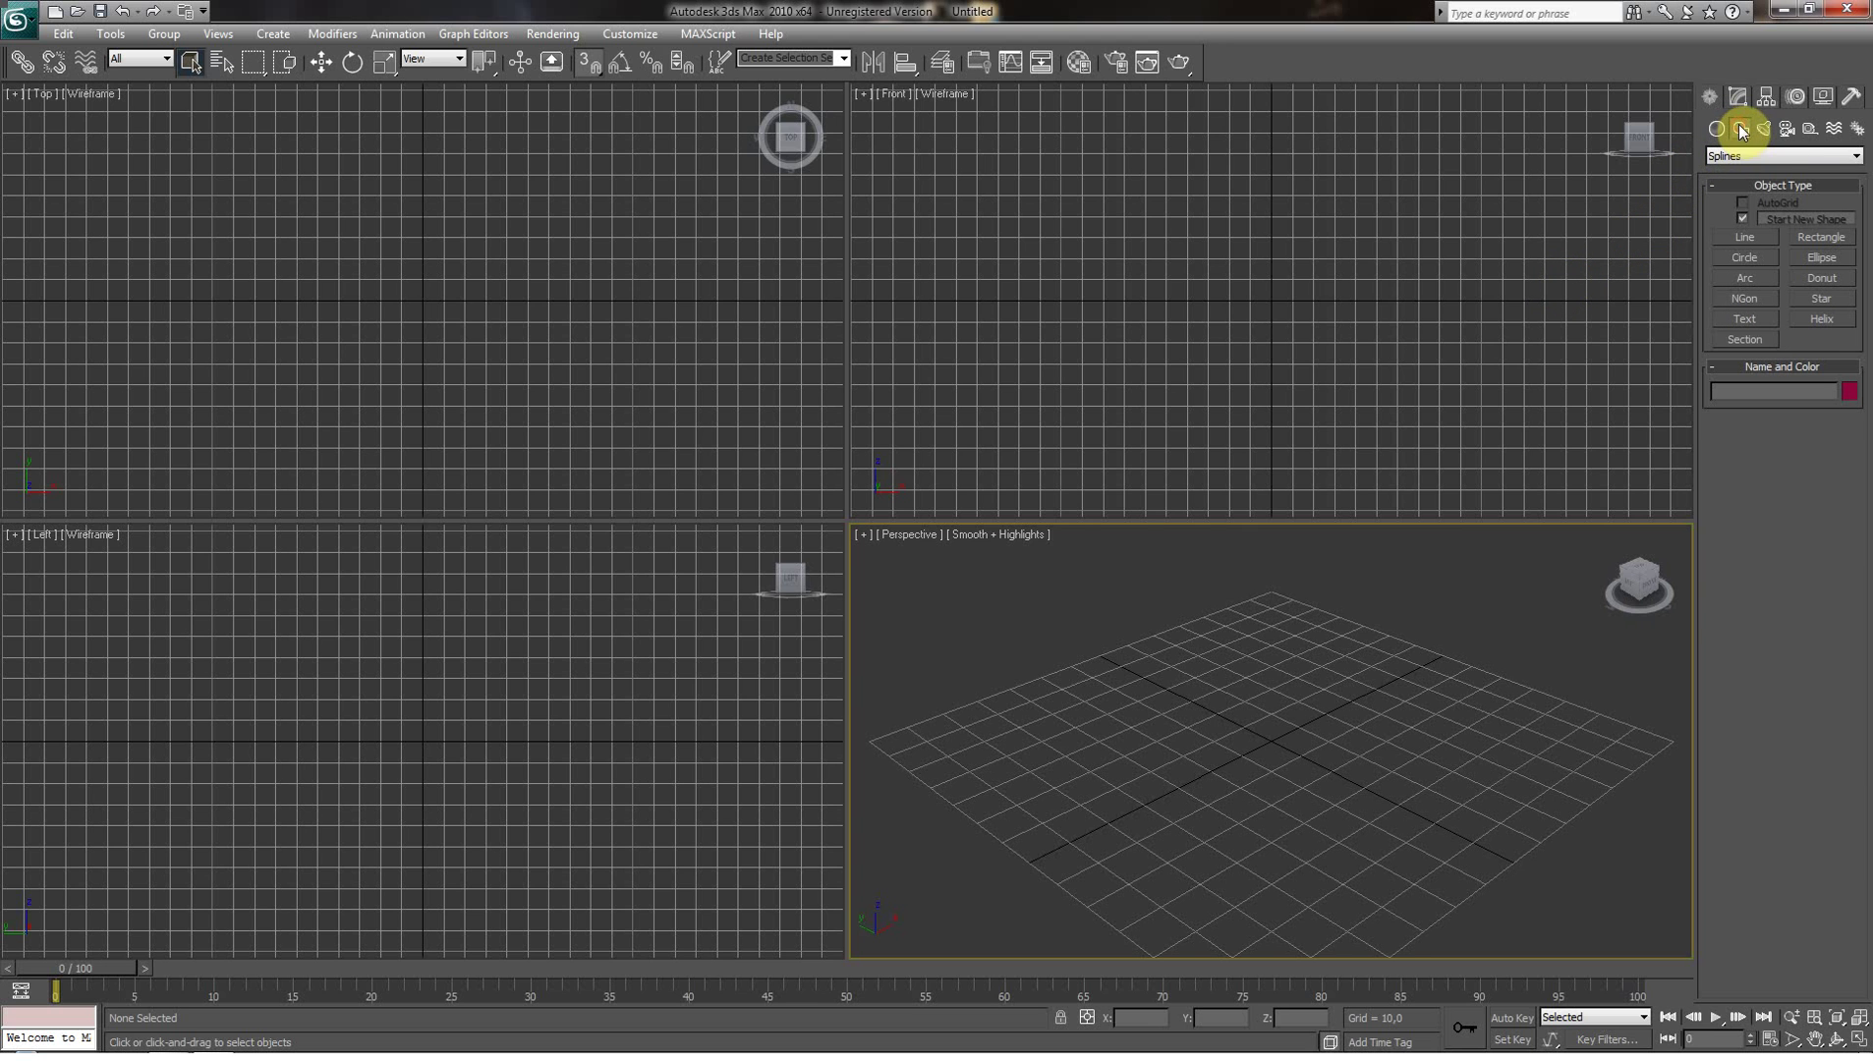
left_click(1735, 238)
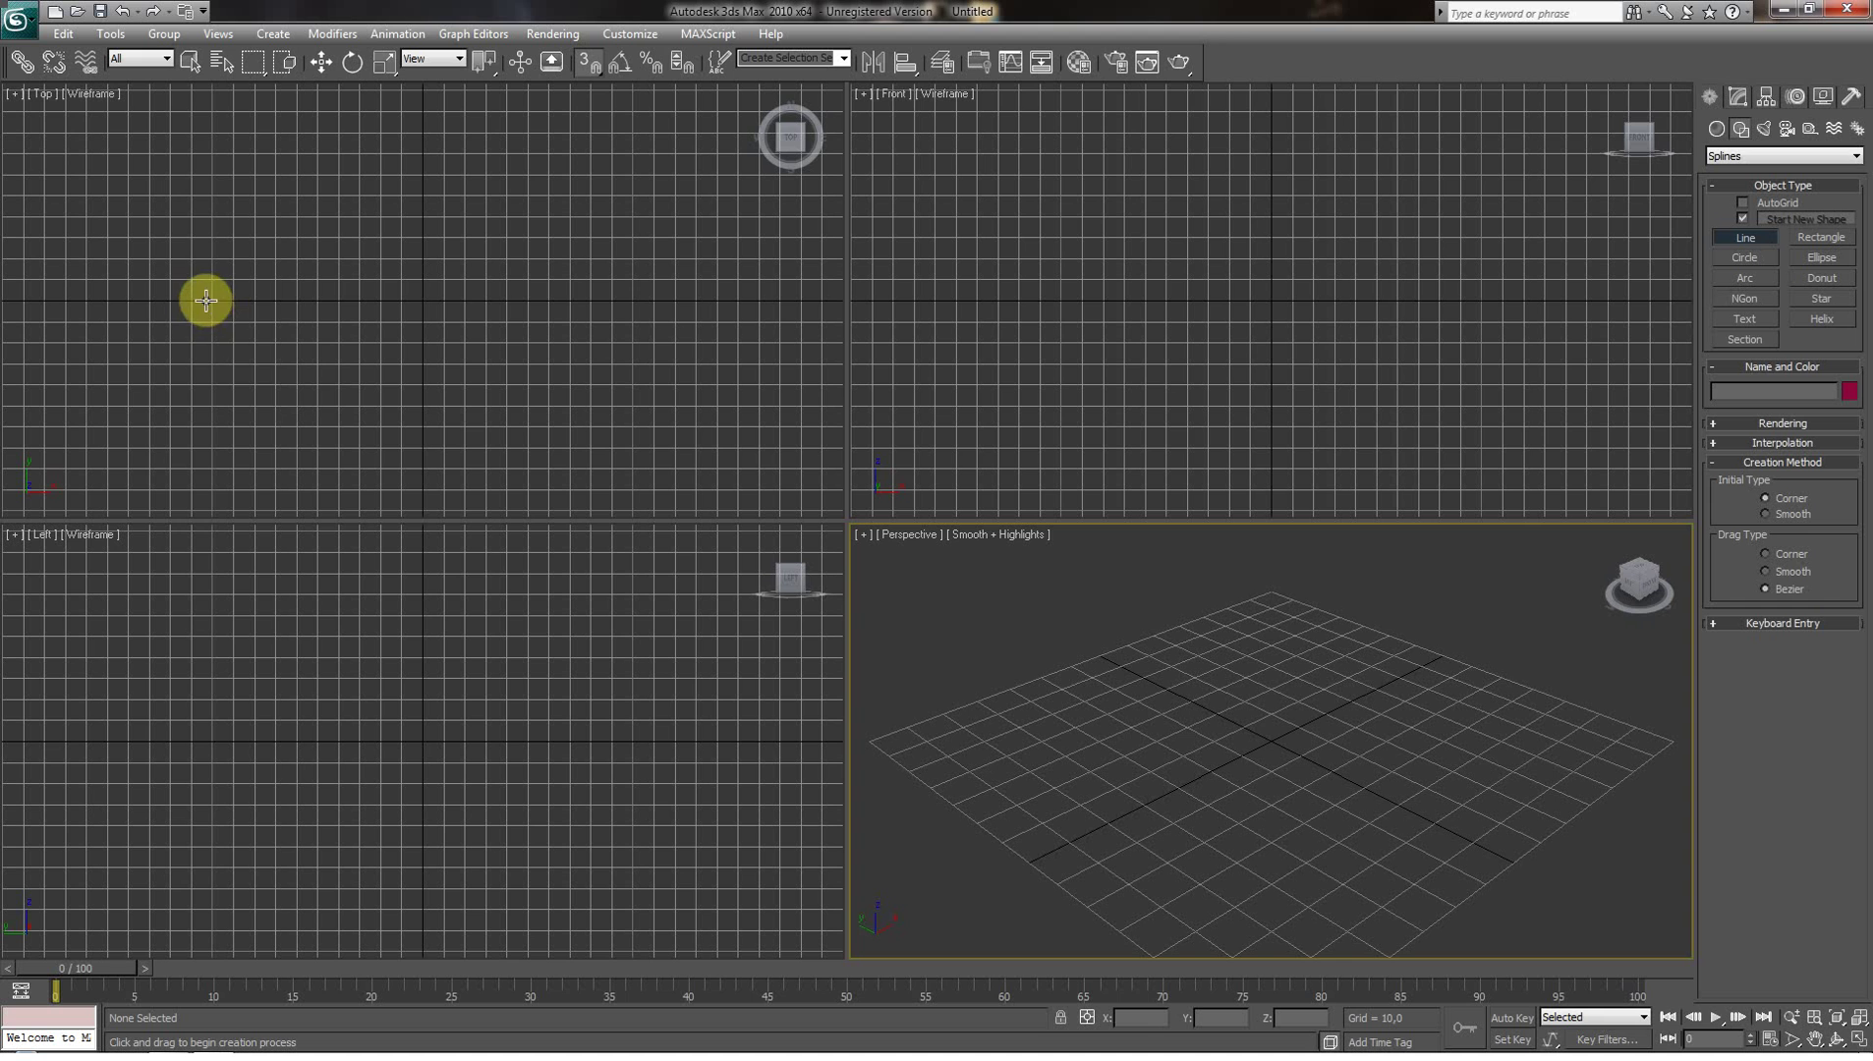
Step: Draw the straight Line01 spline with two points across the Top view
left_click(253, 317)
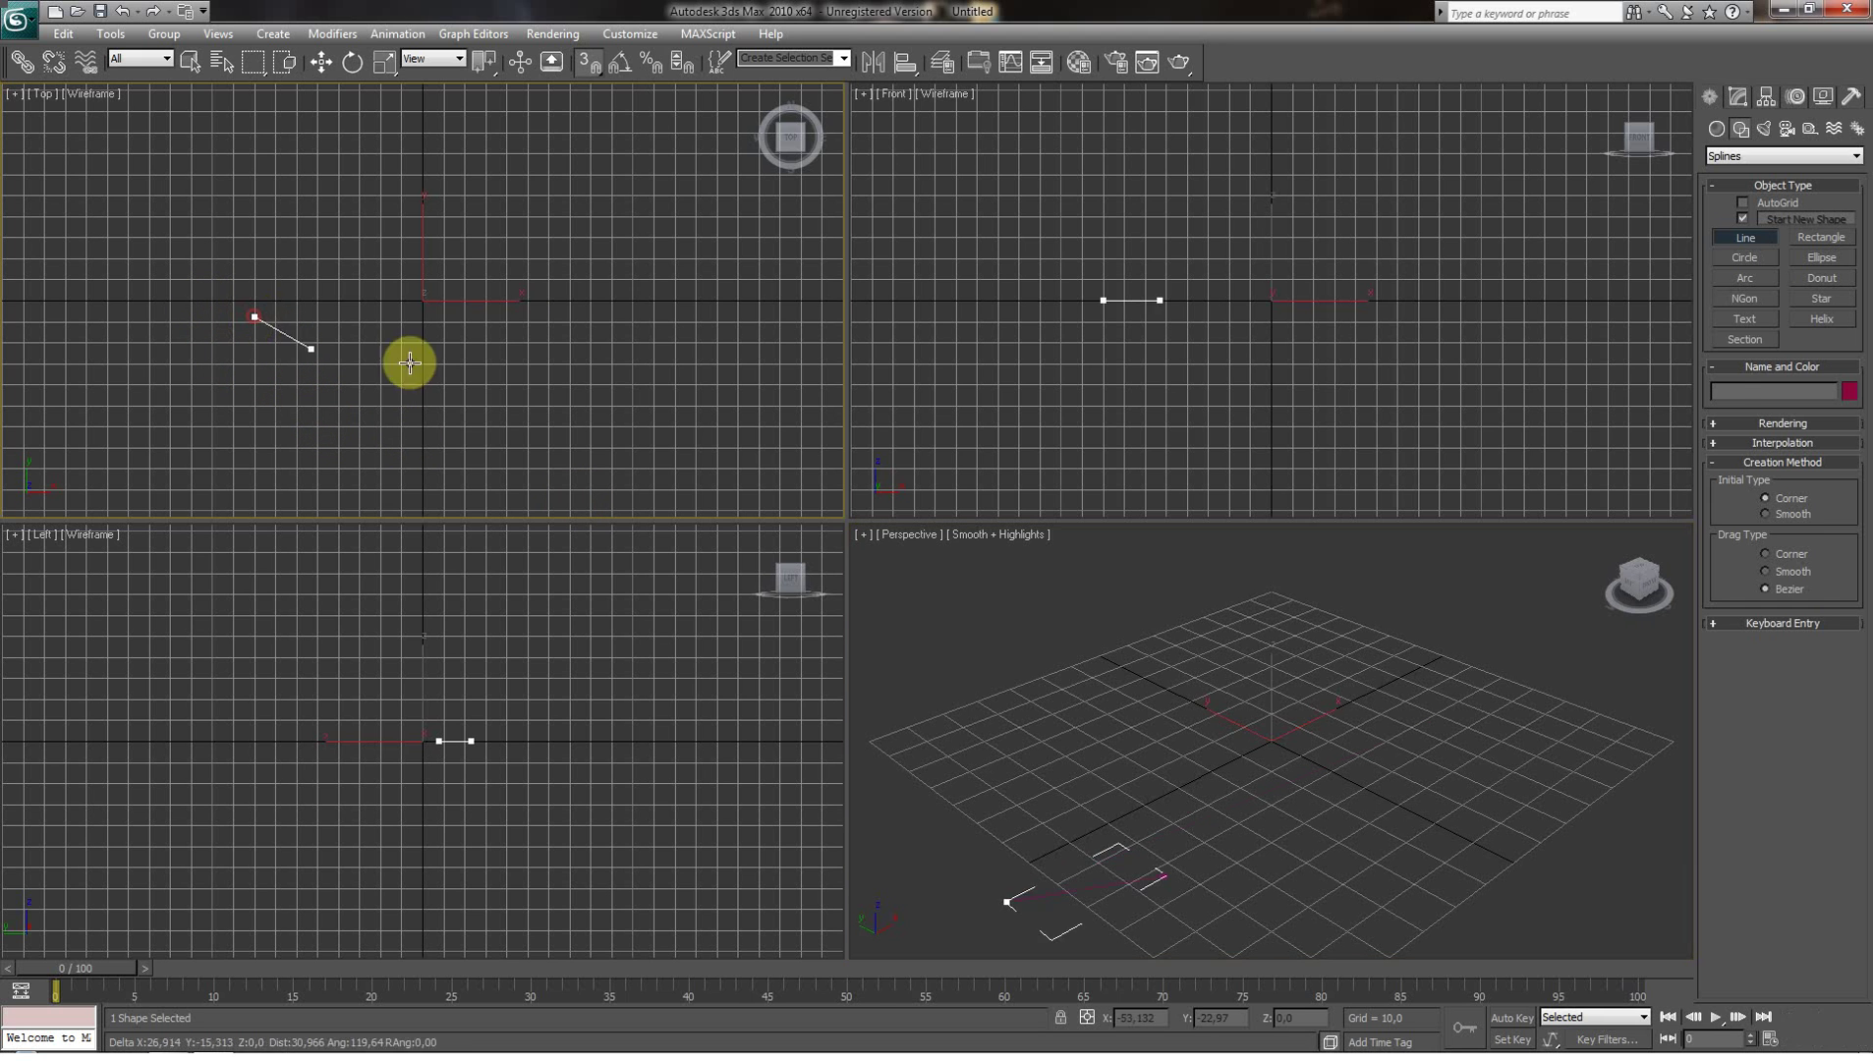
left_click(559, 350)
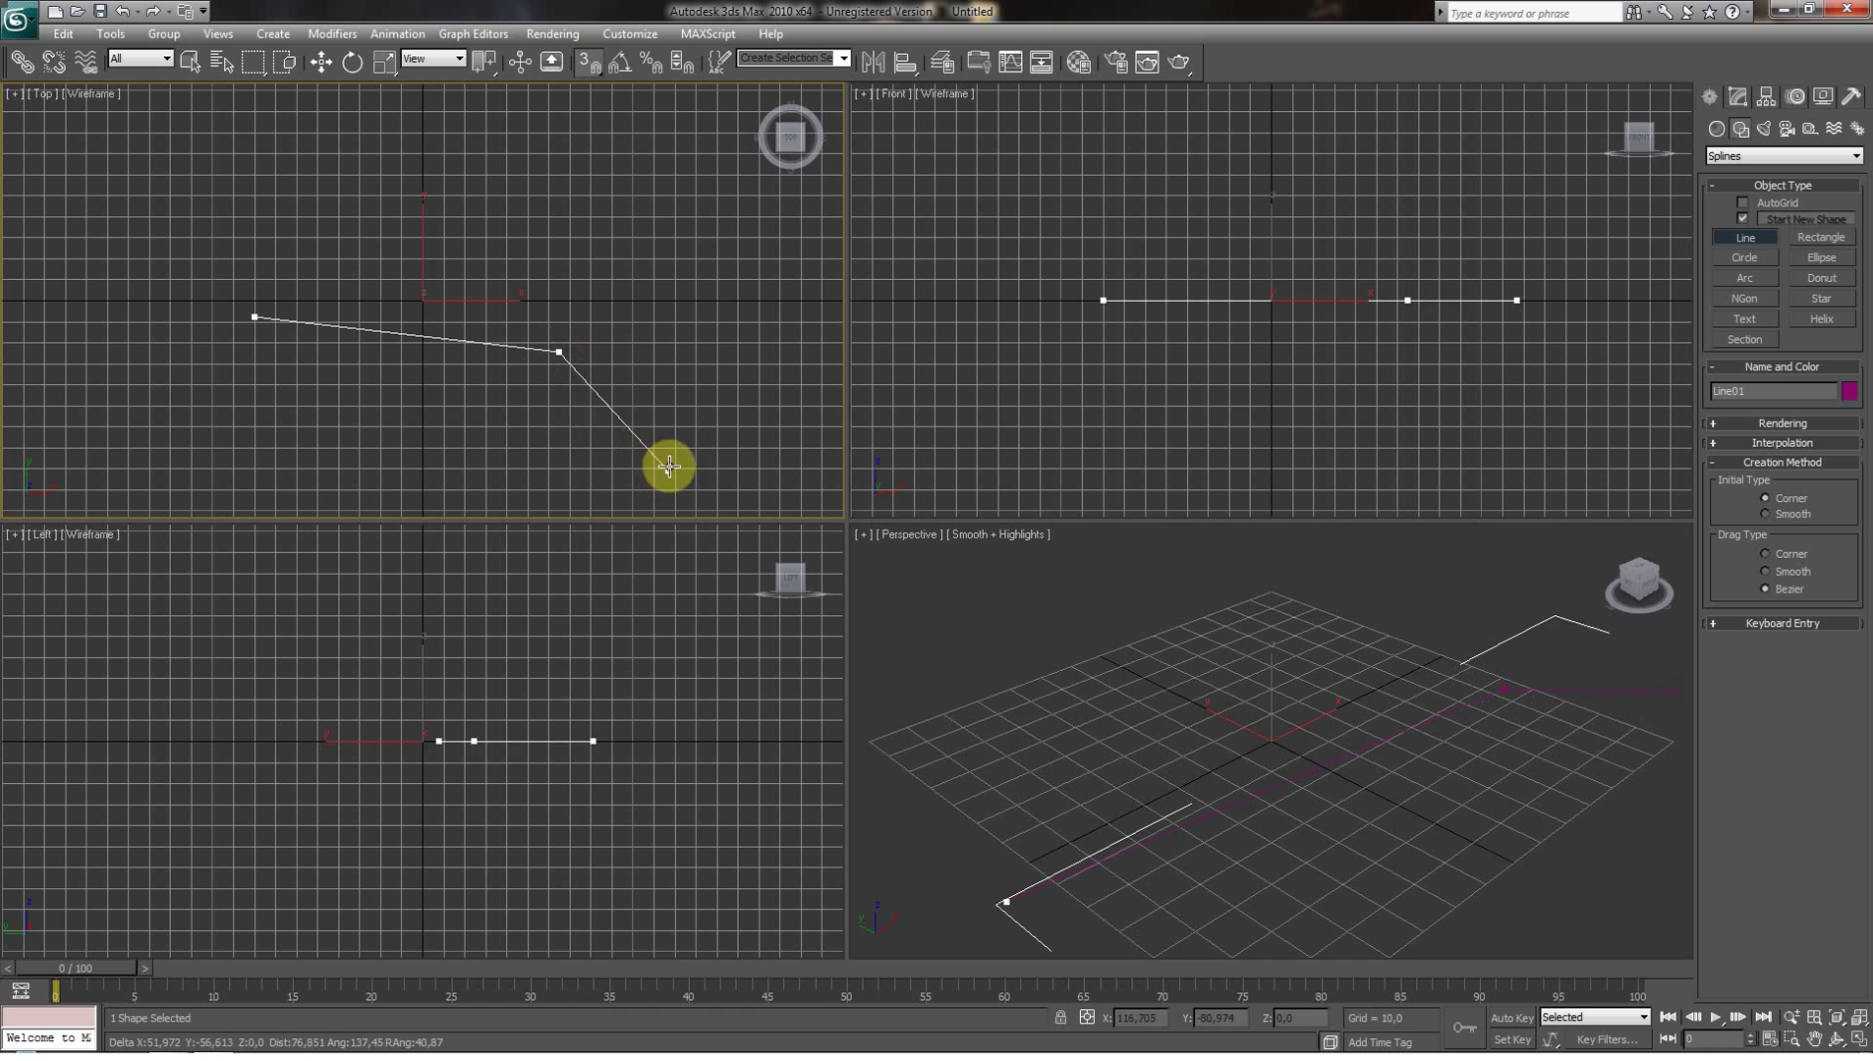
right_click(596, 421)
Step: Maximize the Perspective view and pan it to frame the line
left_click(1813, 1039)
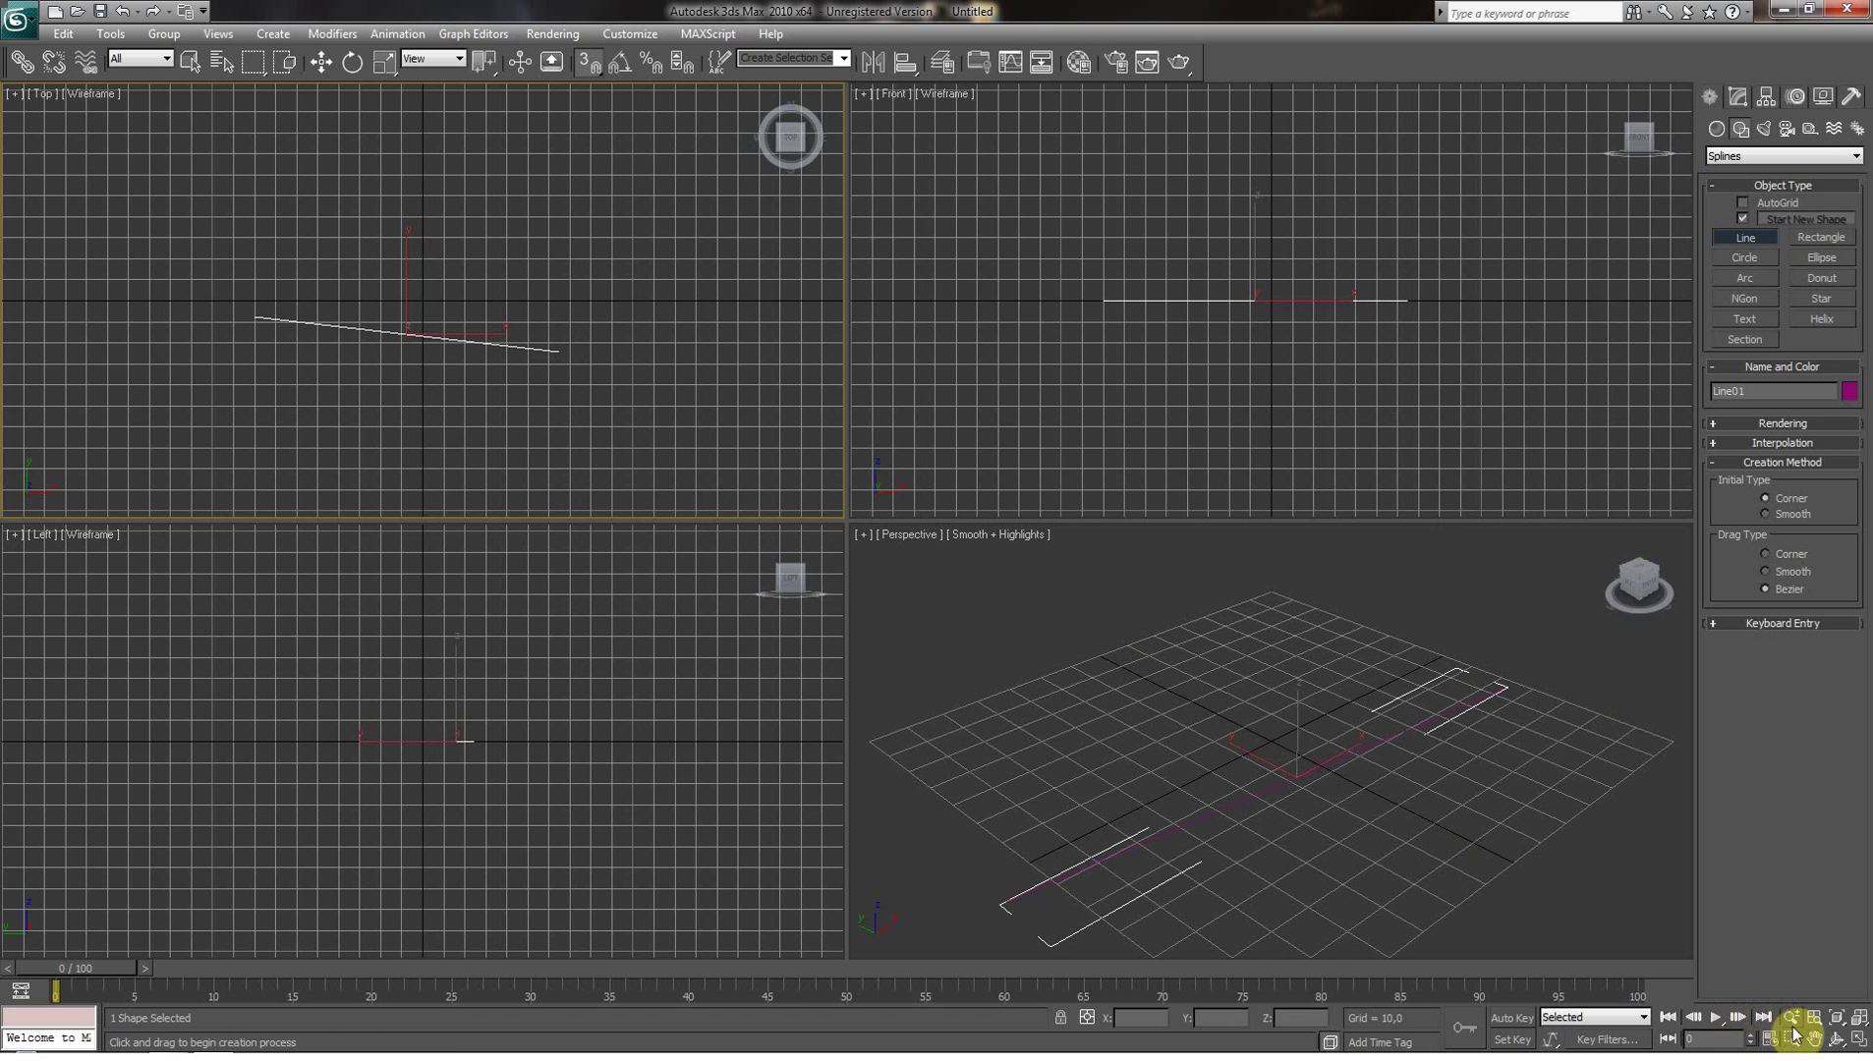
left_click_drag(1443, 843, 1371, 757)
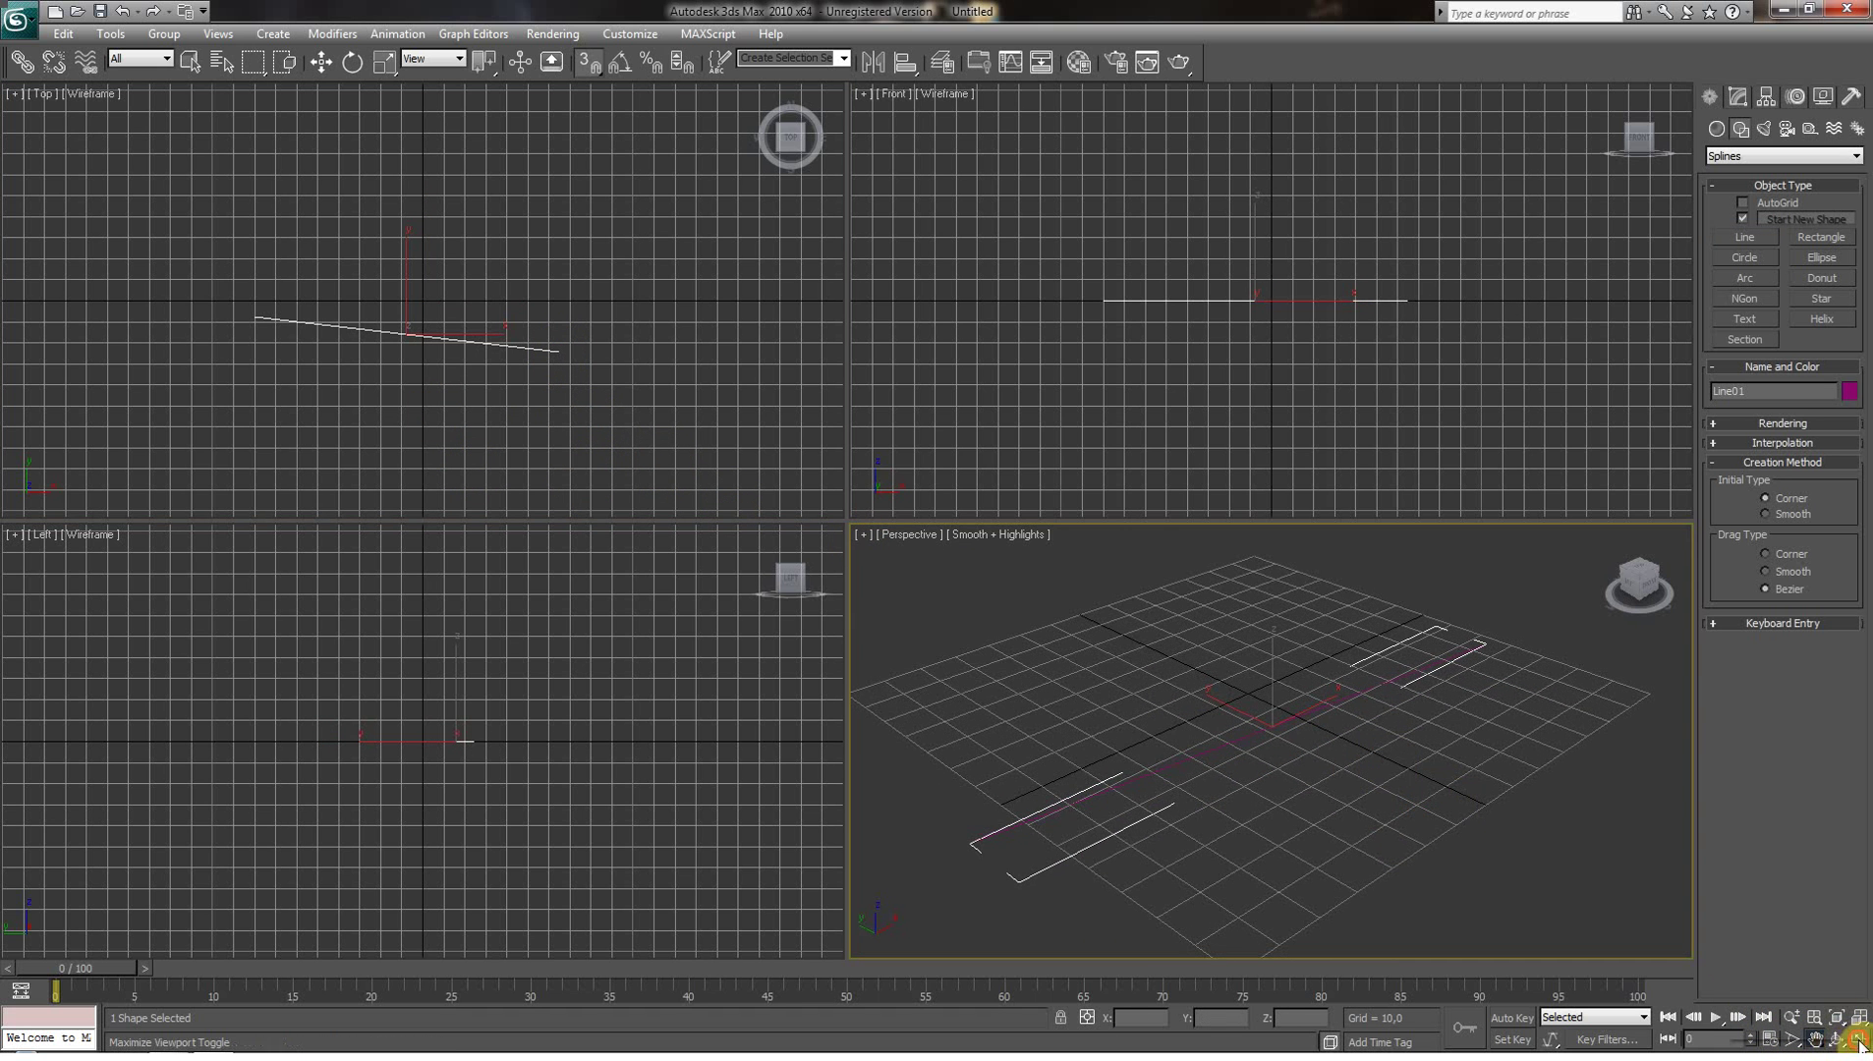
left_click(1858, 1040)
left_click_drag(866, 561, 1222, 328)
left_click_drag(605, 745, 1069, 335)
left_click_drag(1008, 455, 975, 405)
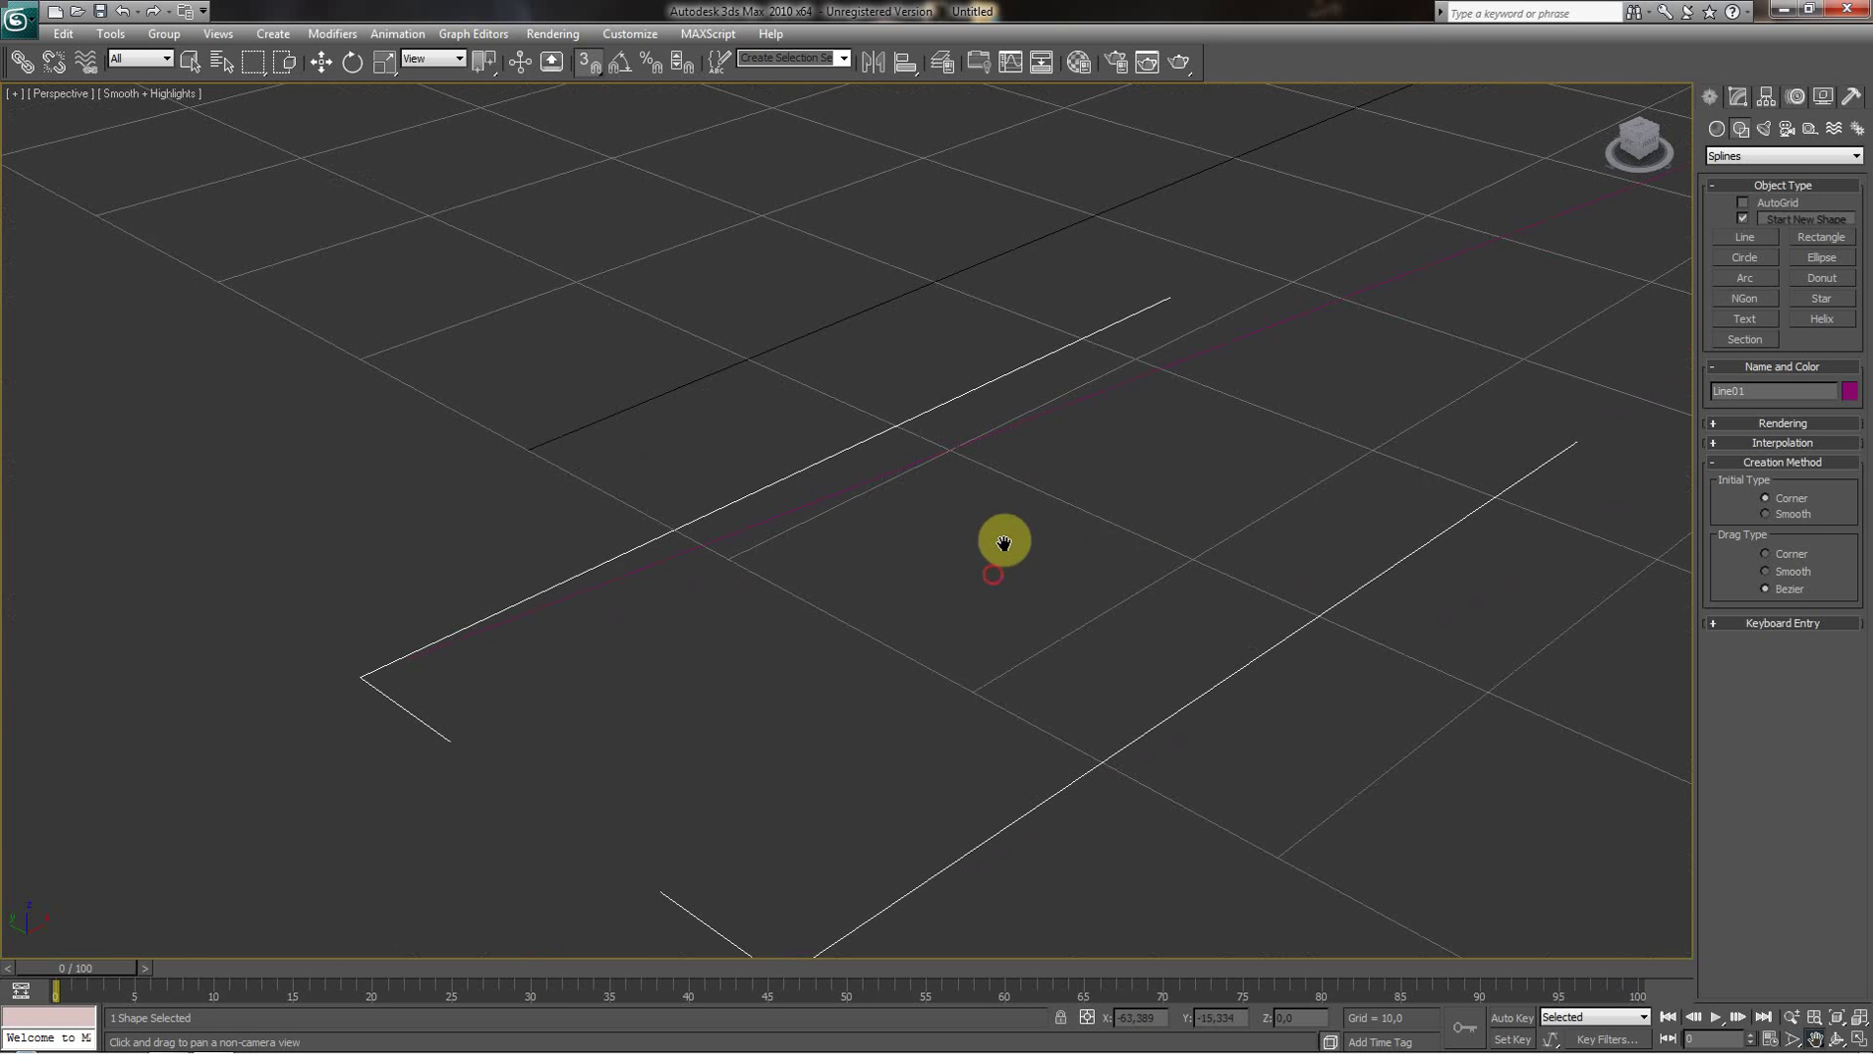
left_click(1713, 424)
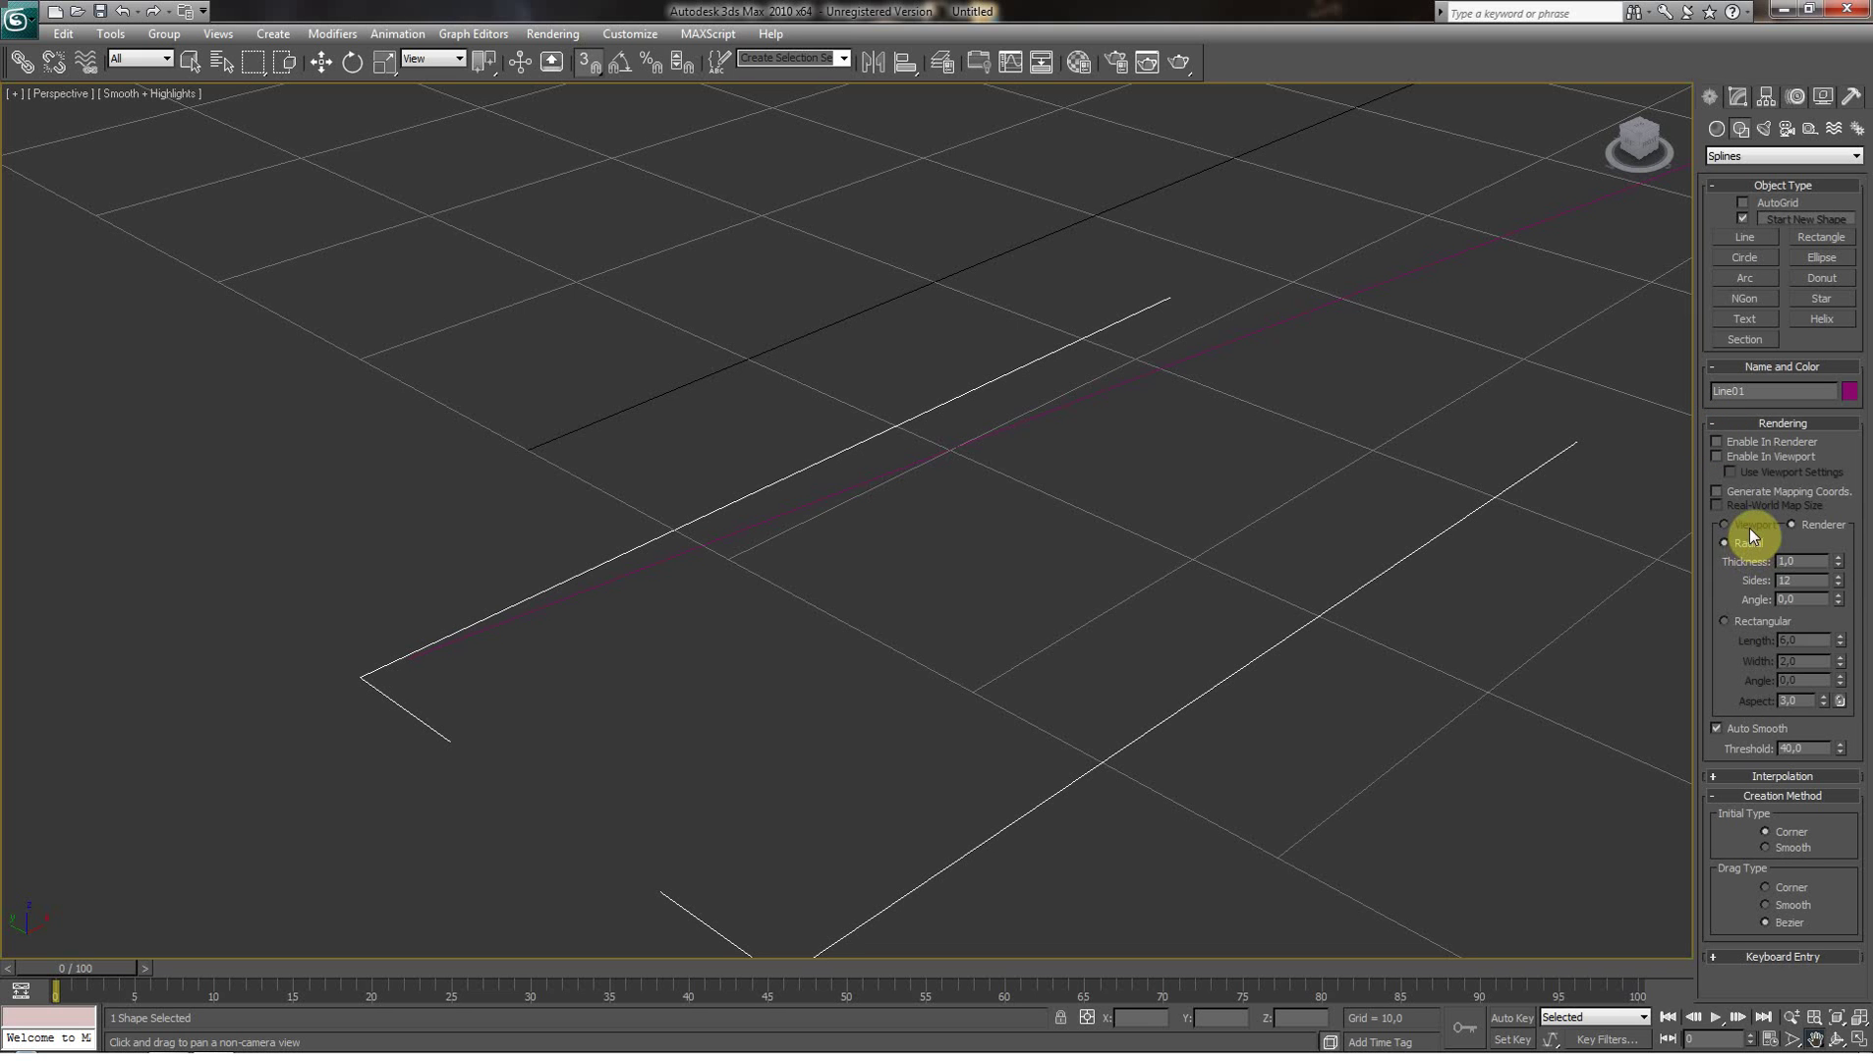
left_click(1717, 456)
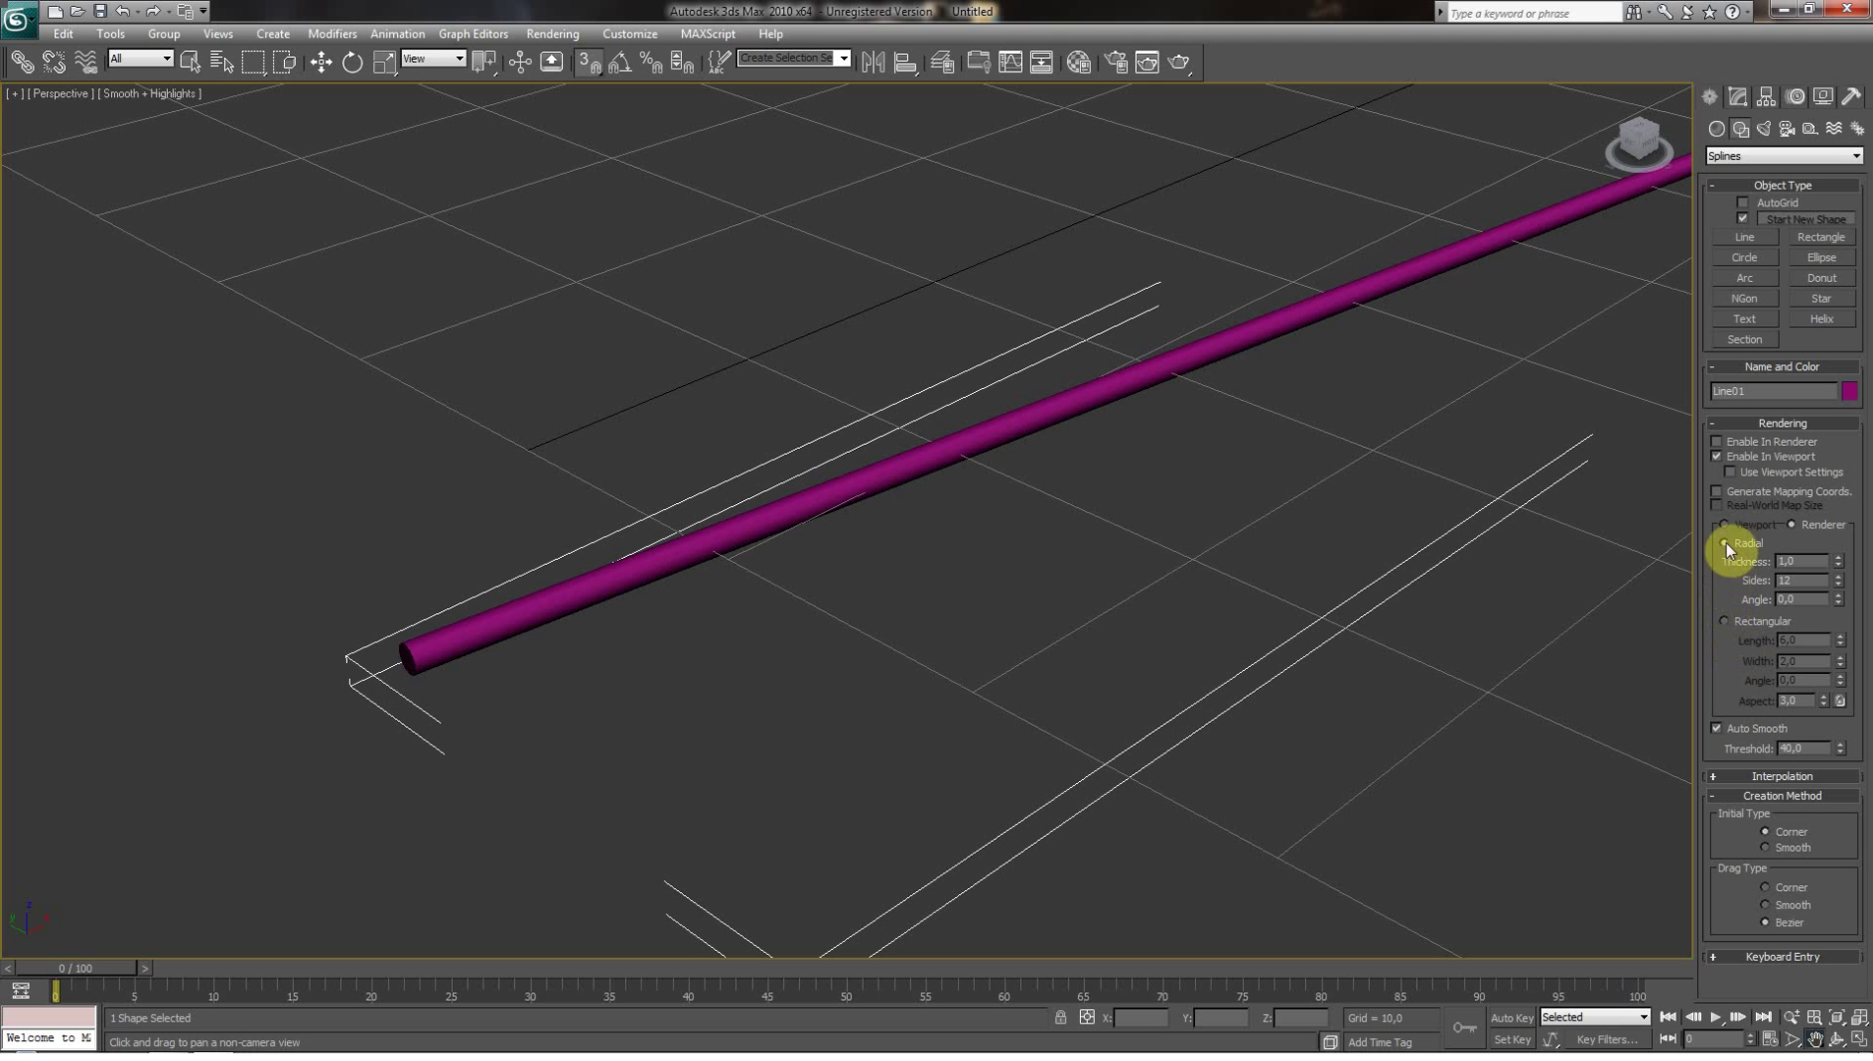
left_click_drag(878, 574, 1740, 749)
left_click(1723, 620)
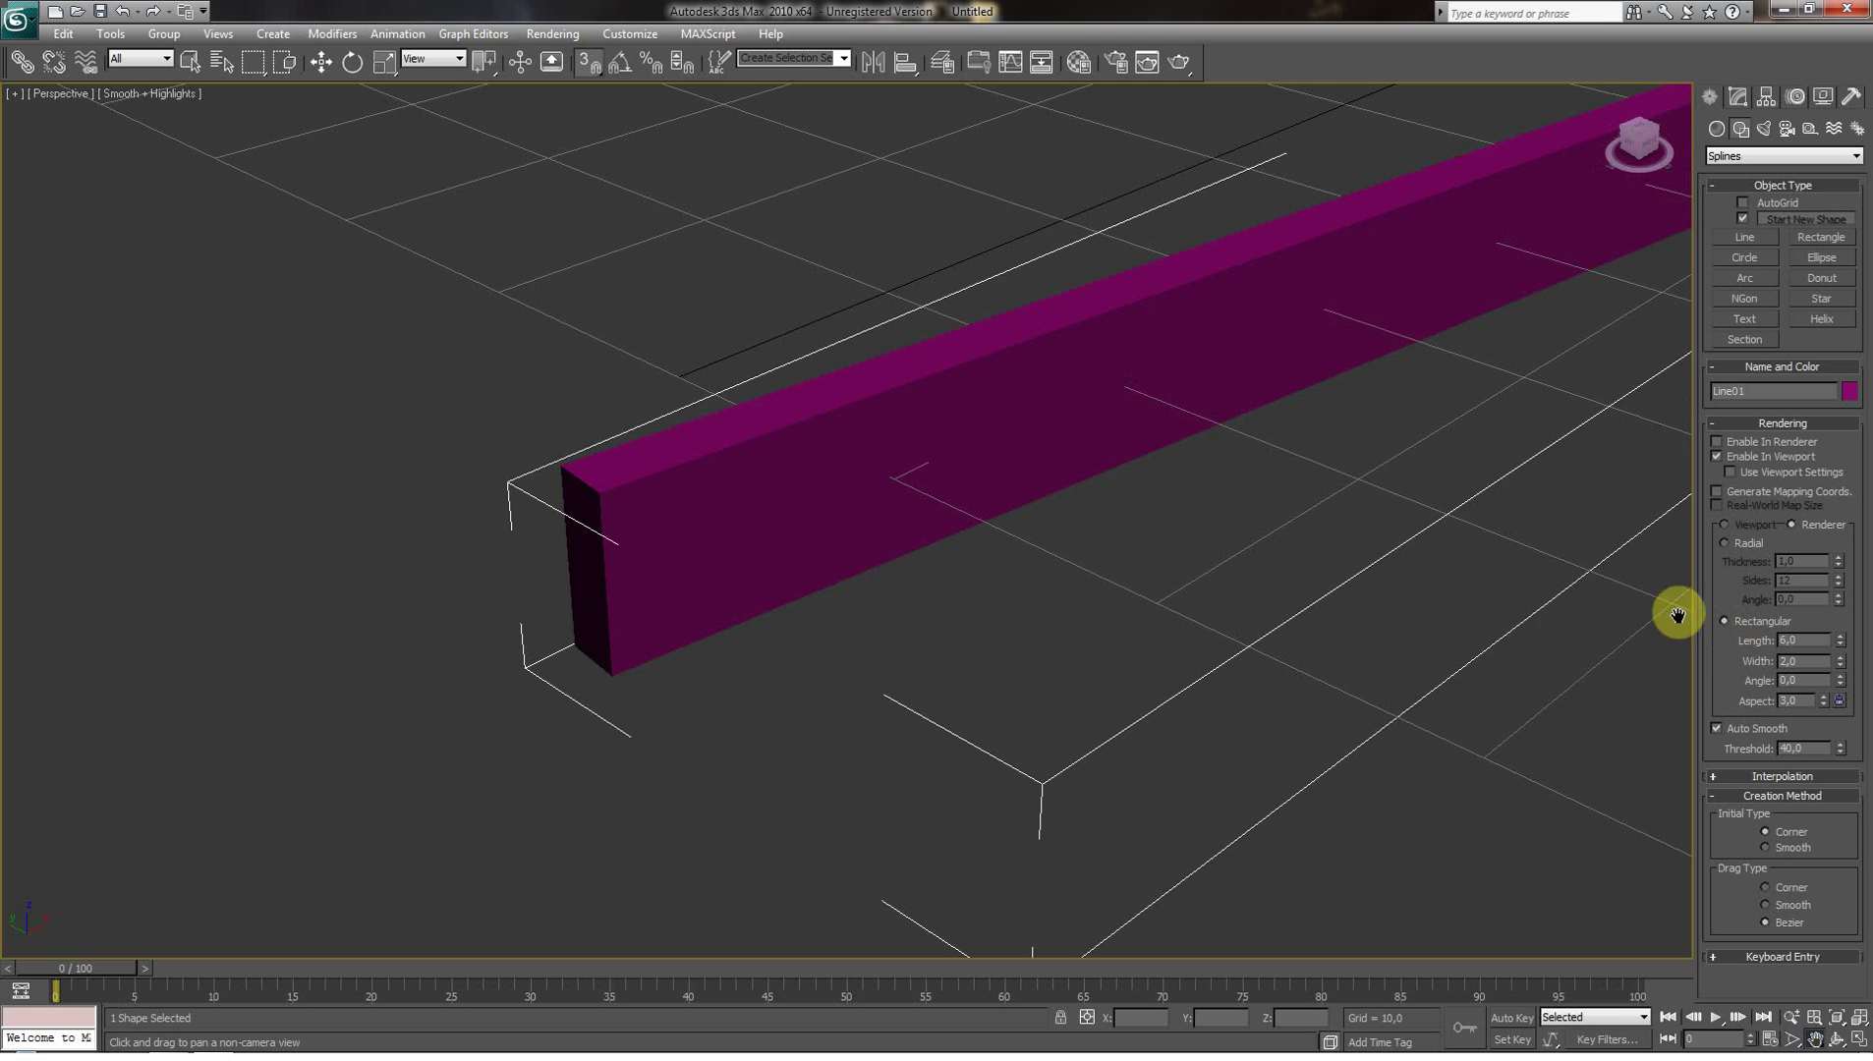
left_click_drag(1363, 577, 1309, 640)
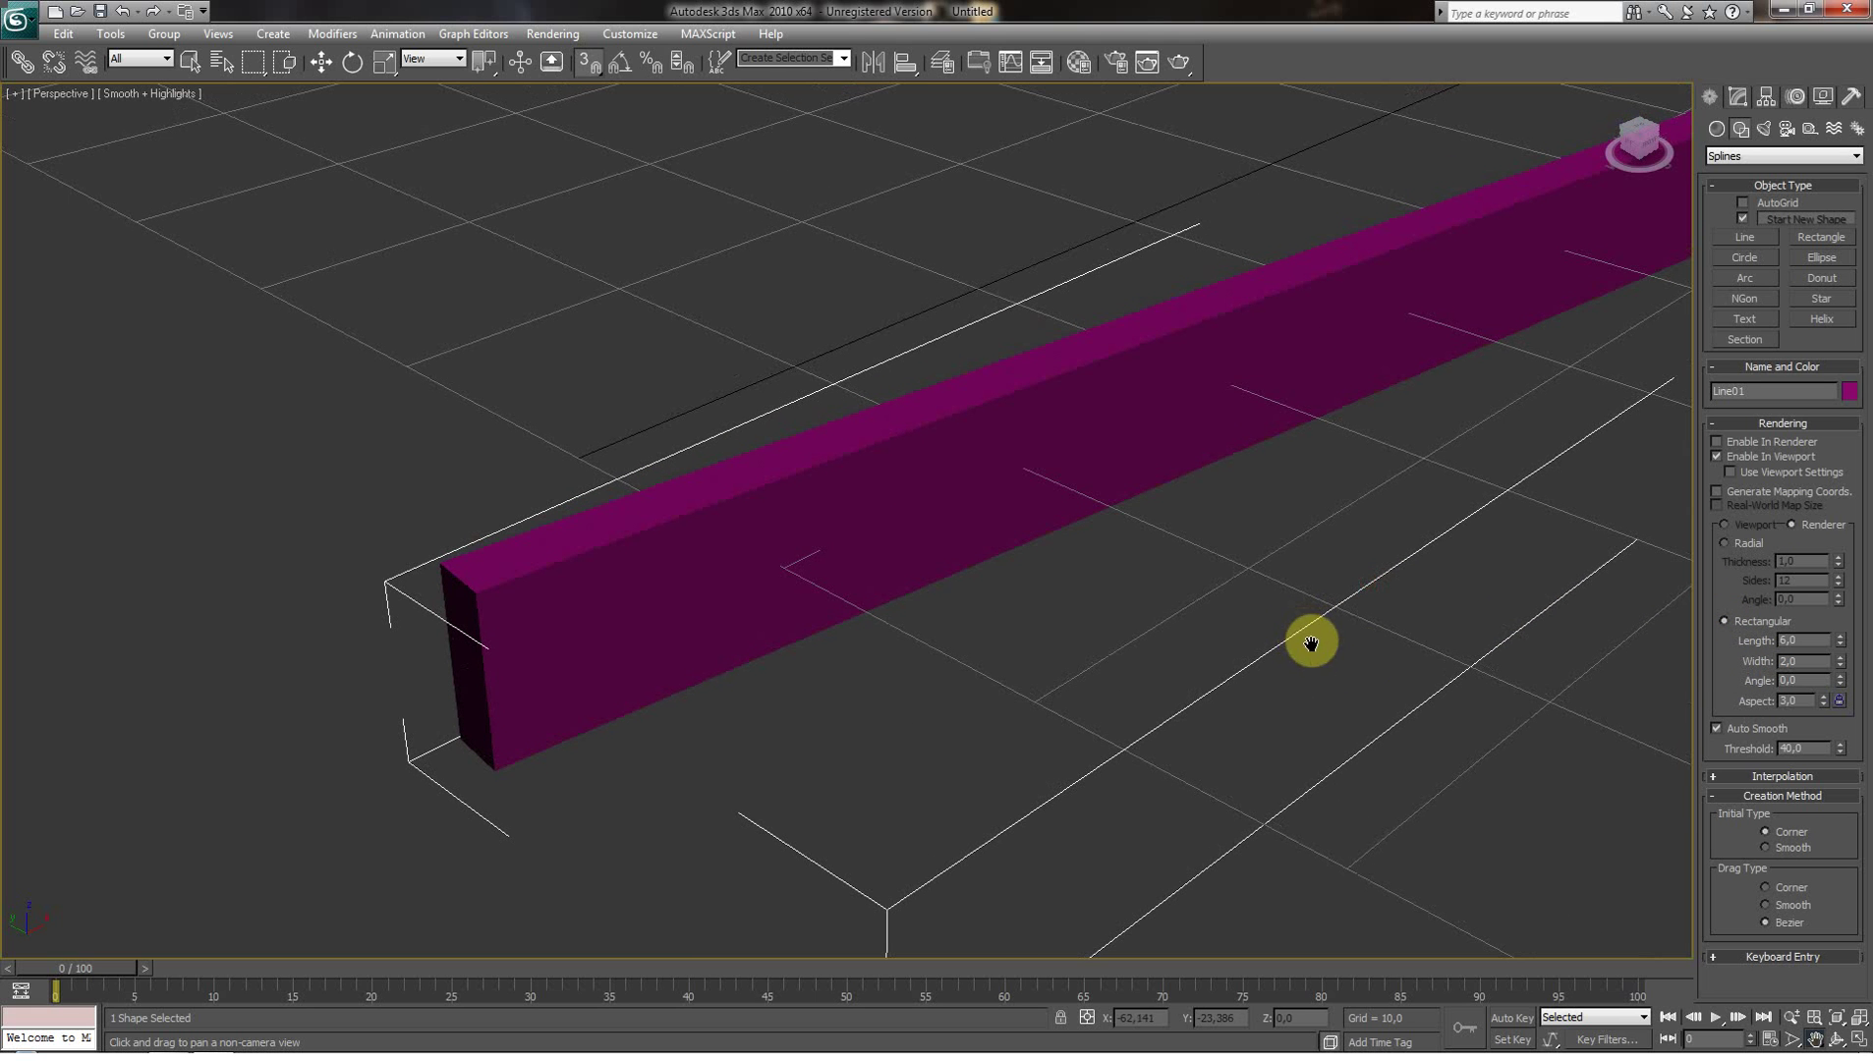
left_click_drag(1840, 658, 1804, 602)
scroll(1108, 607, "up", 2)
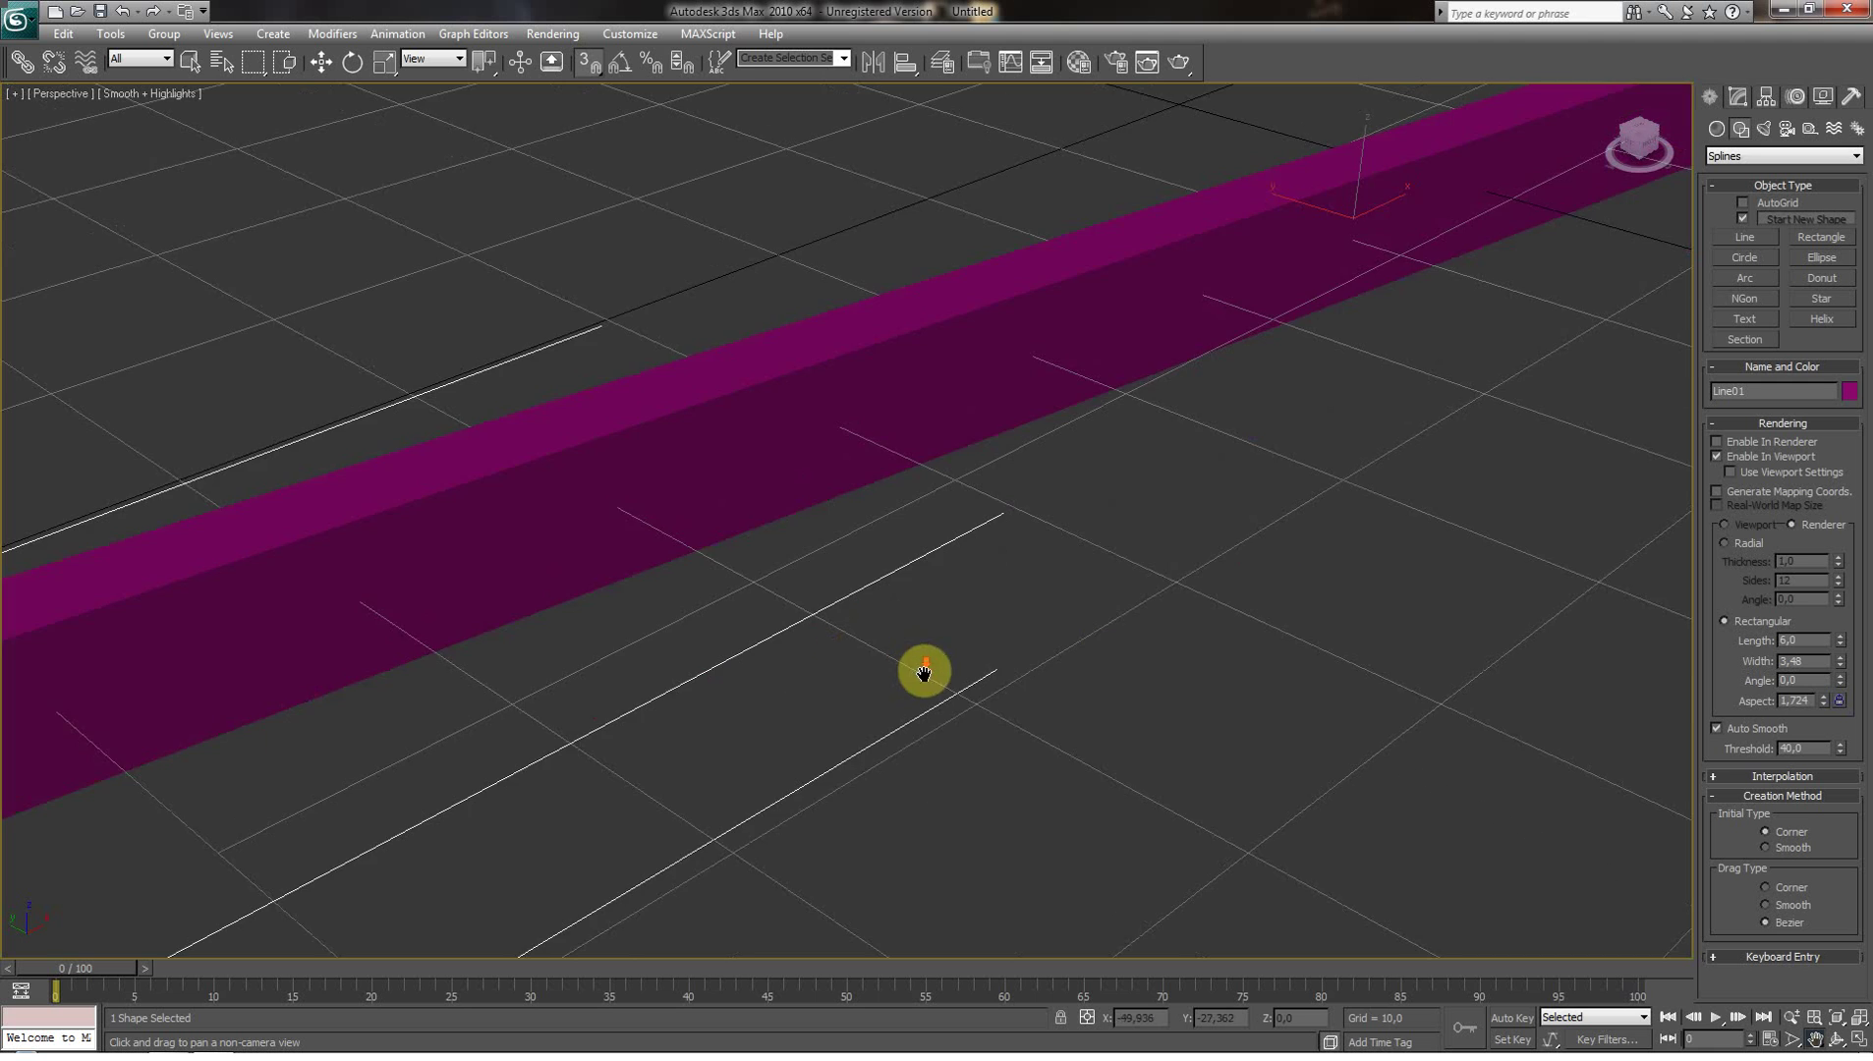
scroll(916, 669, "down", 5)
scroll(820, 753, "up", 2)
scroll(678, 739, "up", 2)
left_click_drag(619, 786, 1179, 594)
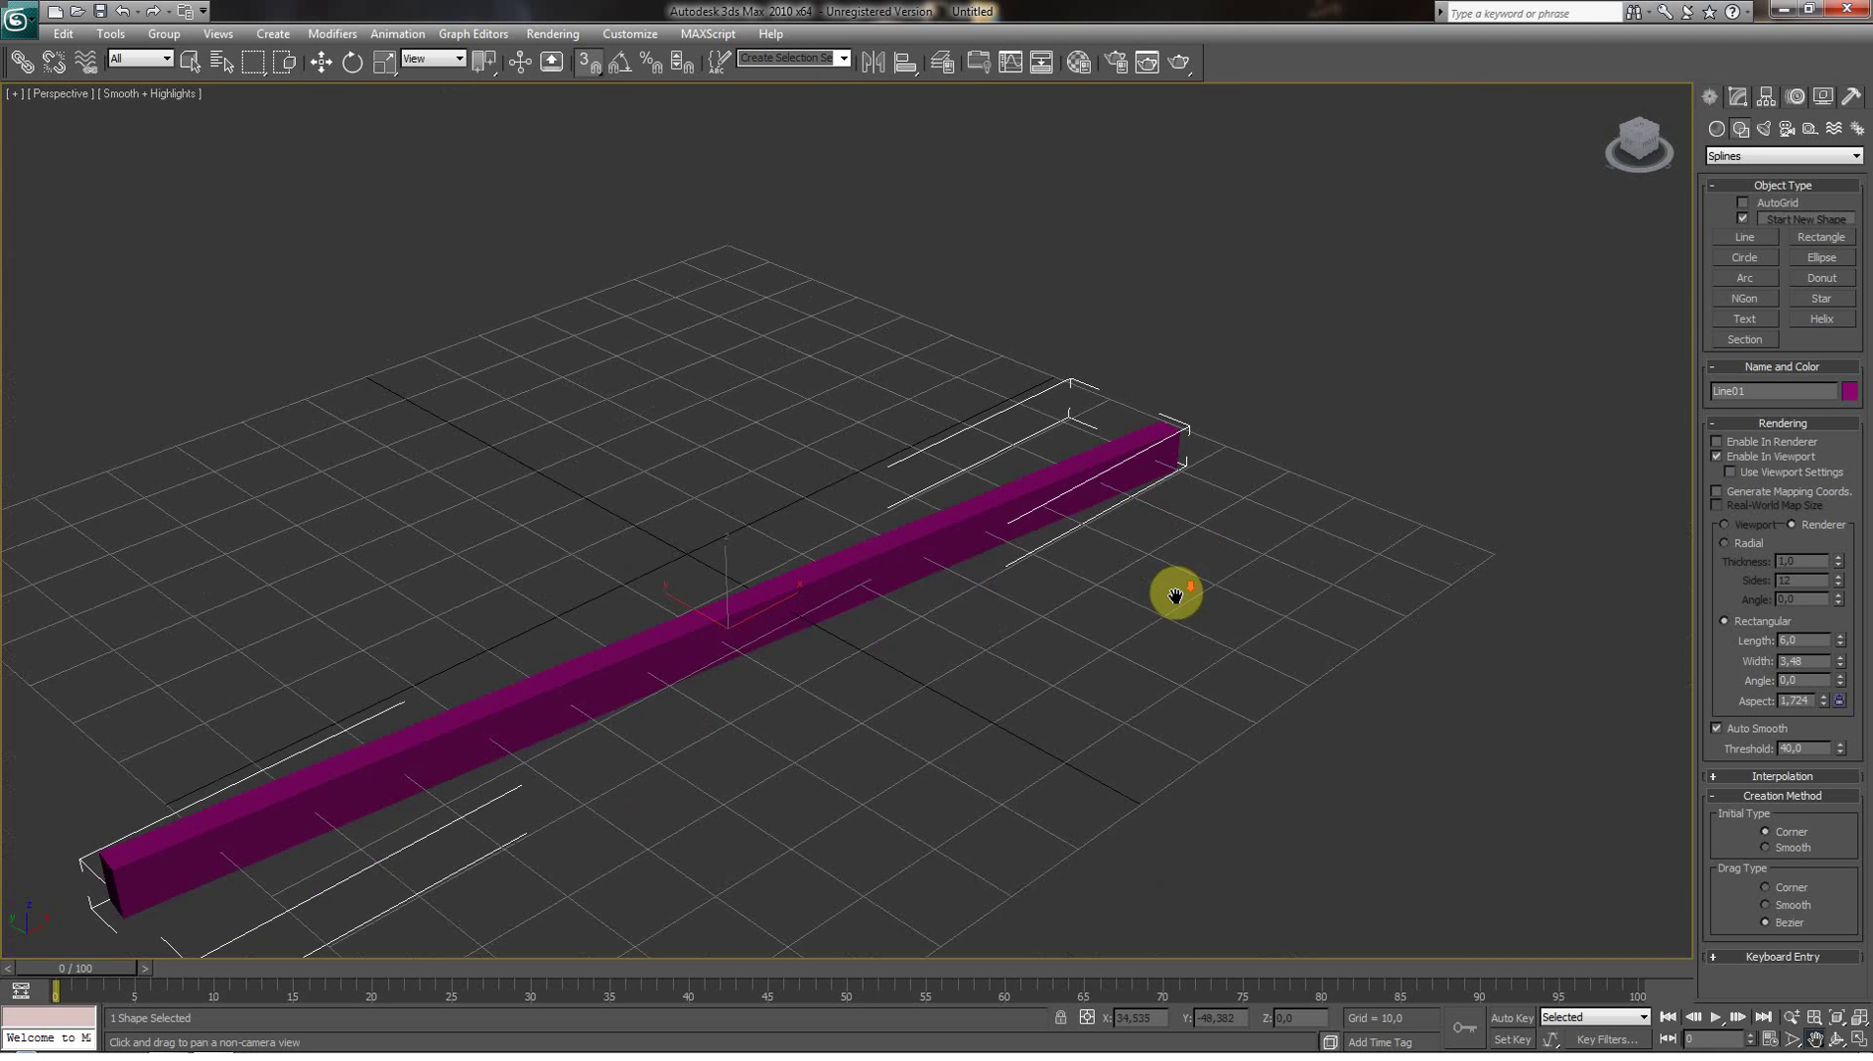
left_click_drag(894, 648, 1015, 596)
scroll(1017, 605, "up", 3)
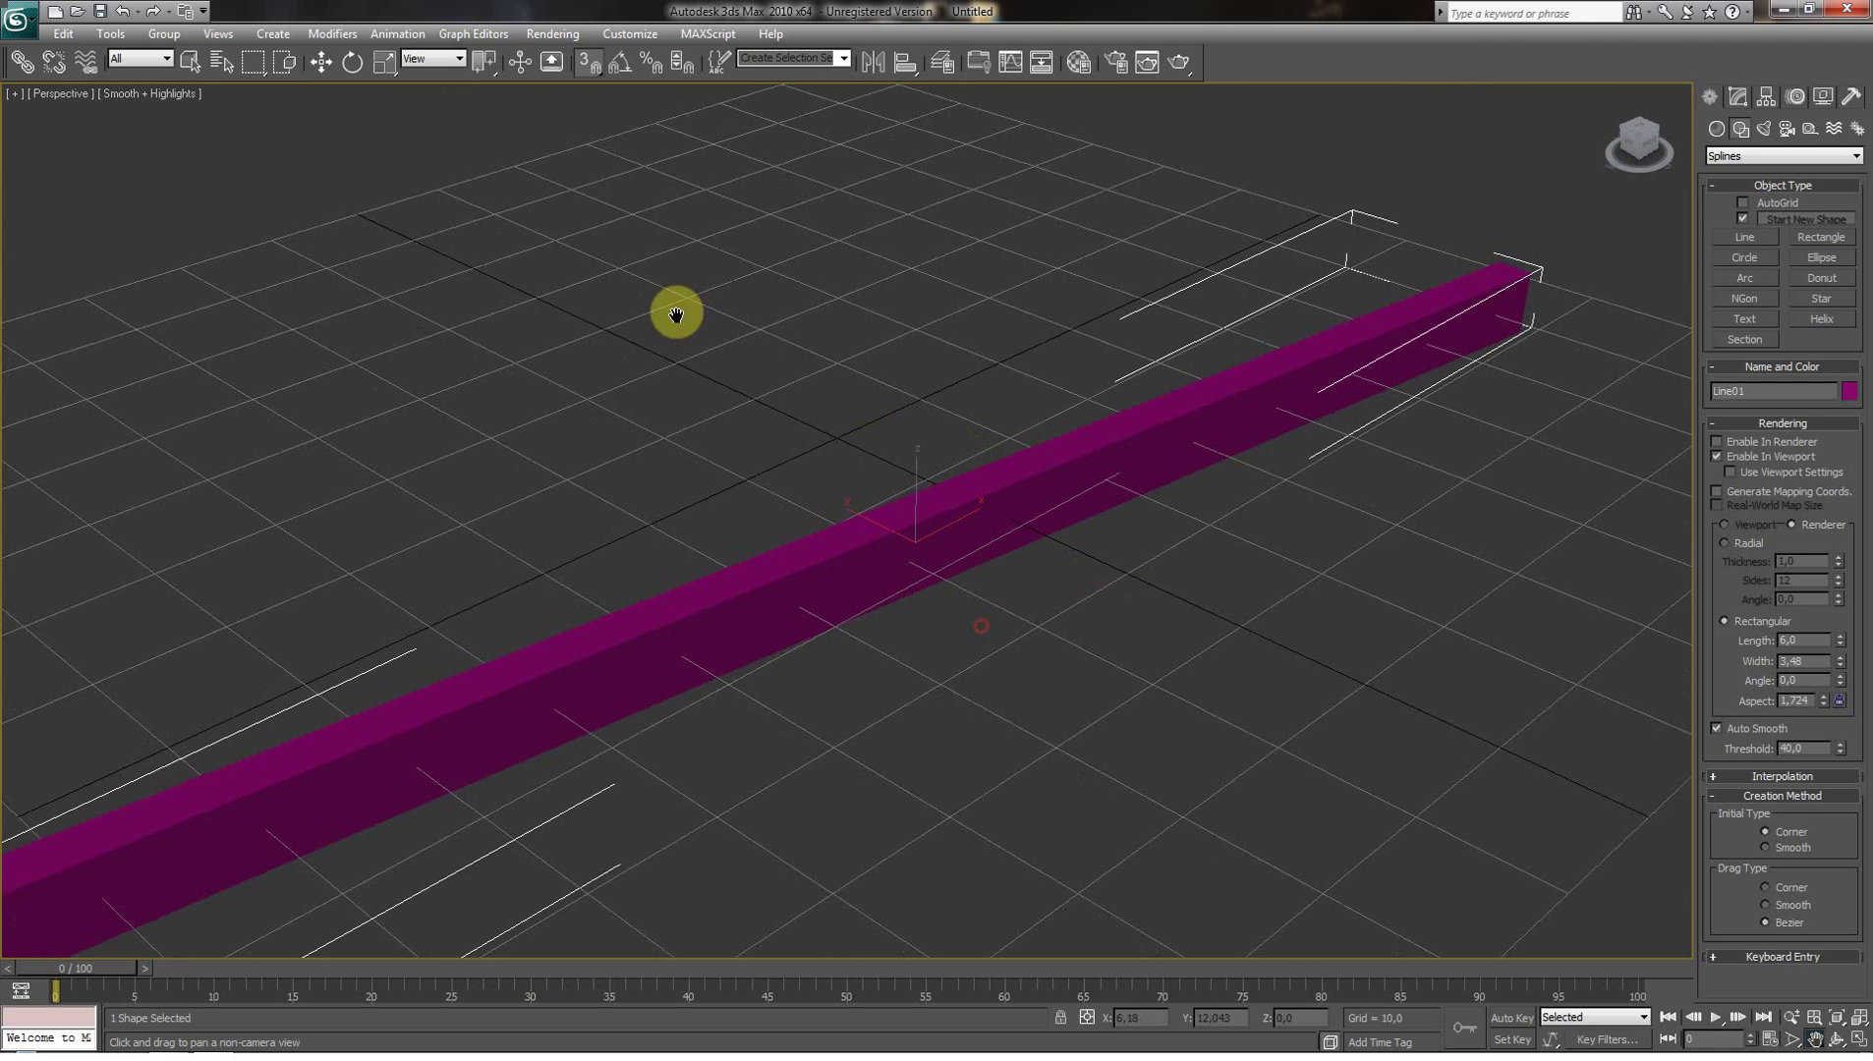
left_click(121, 11)
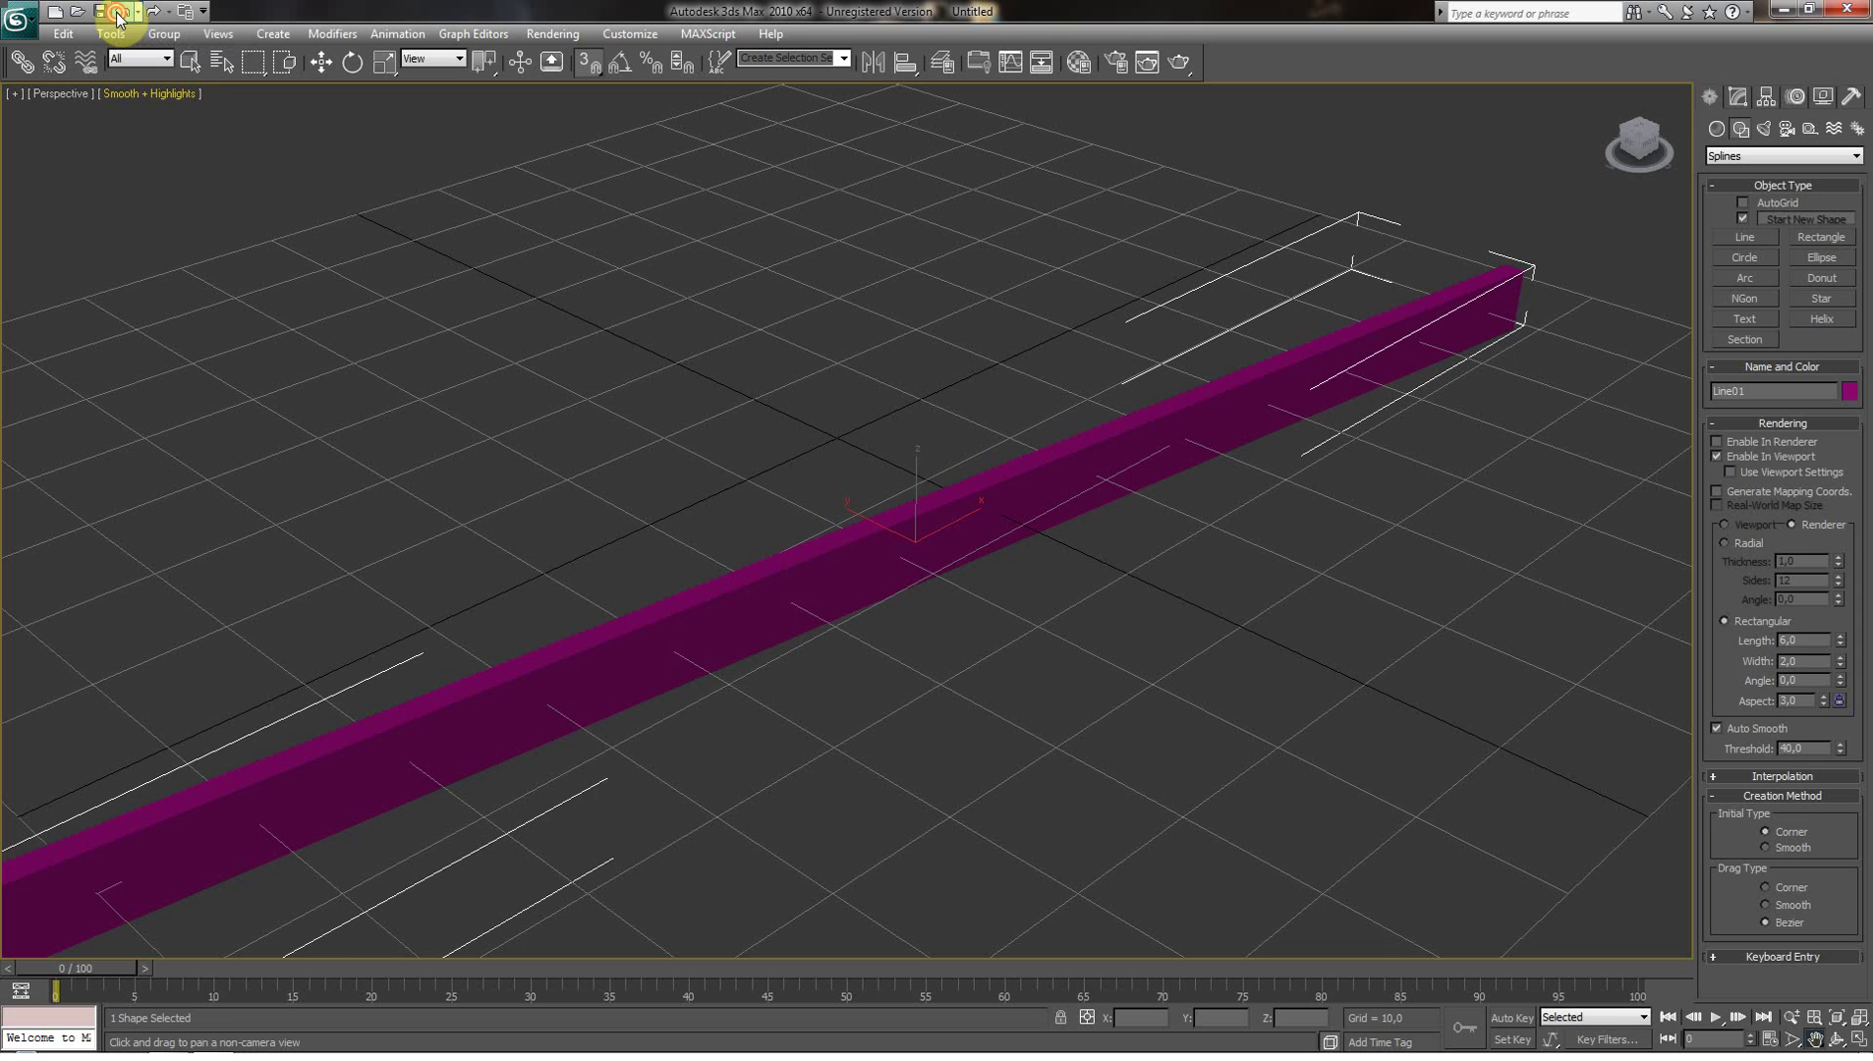
left_click(121, 11)
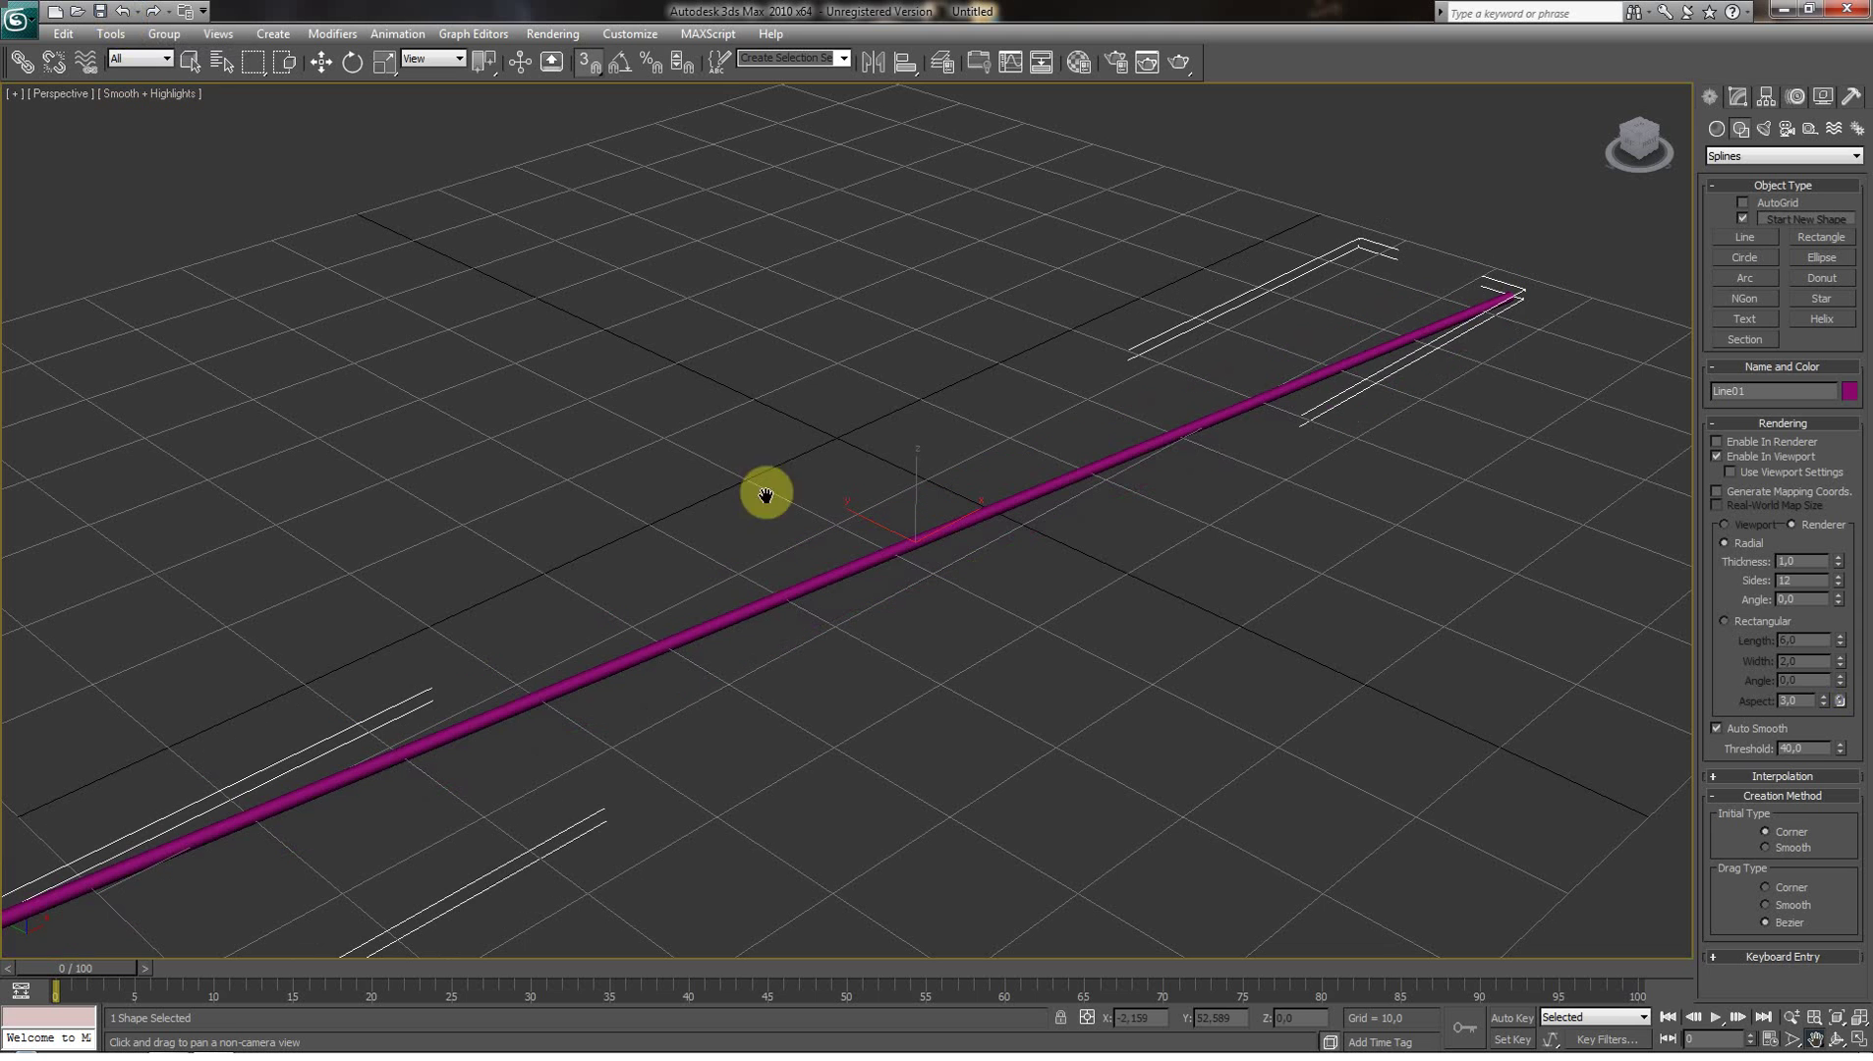
left_click(1717, 457)
left_click(1858, 1018)
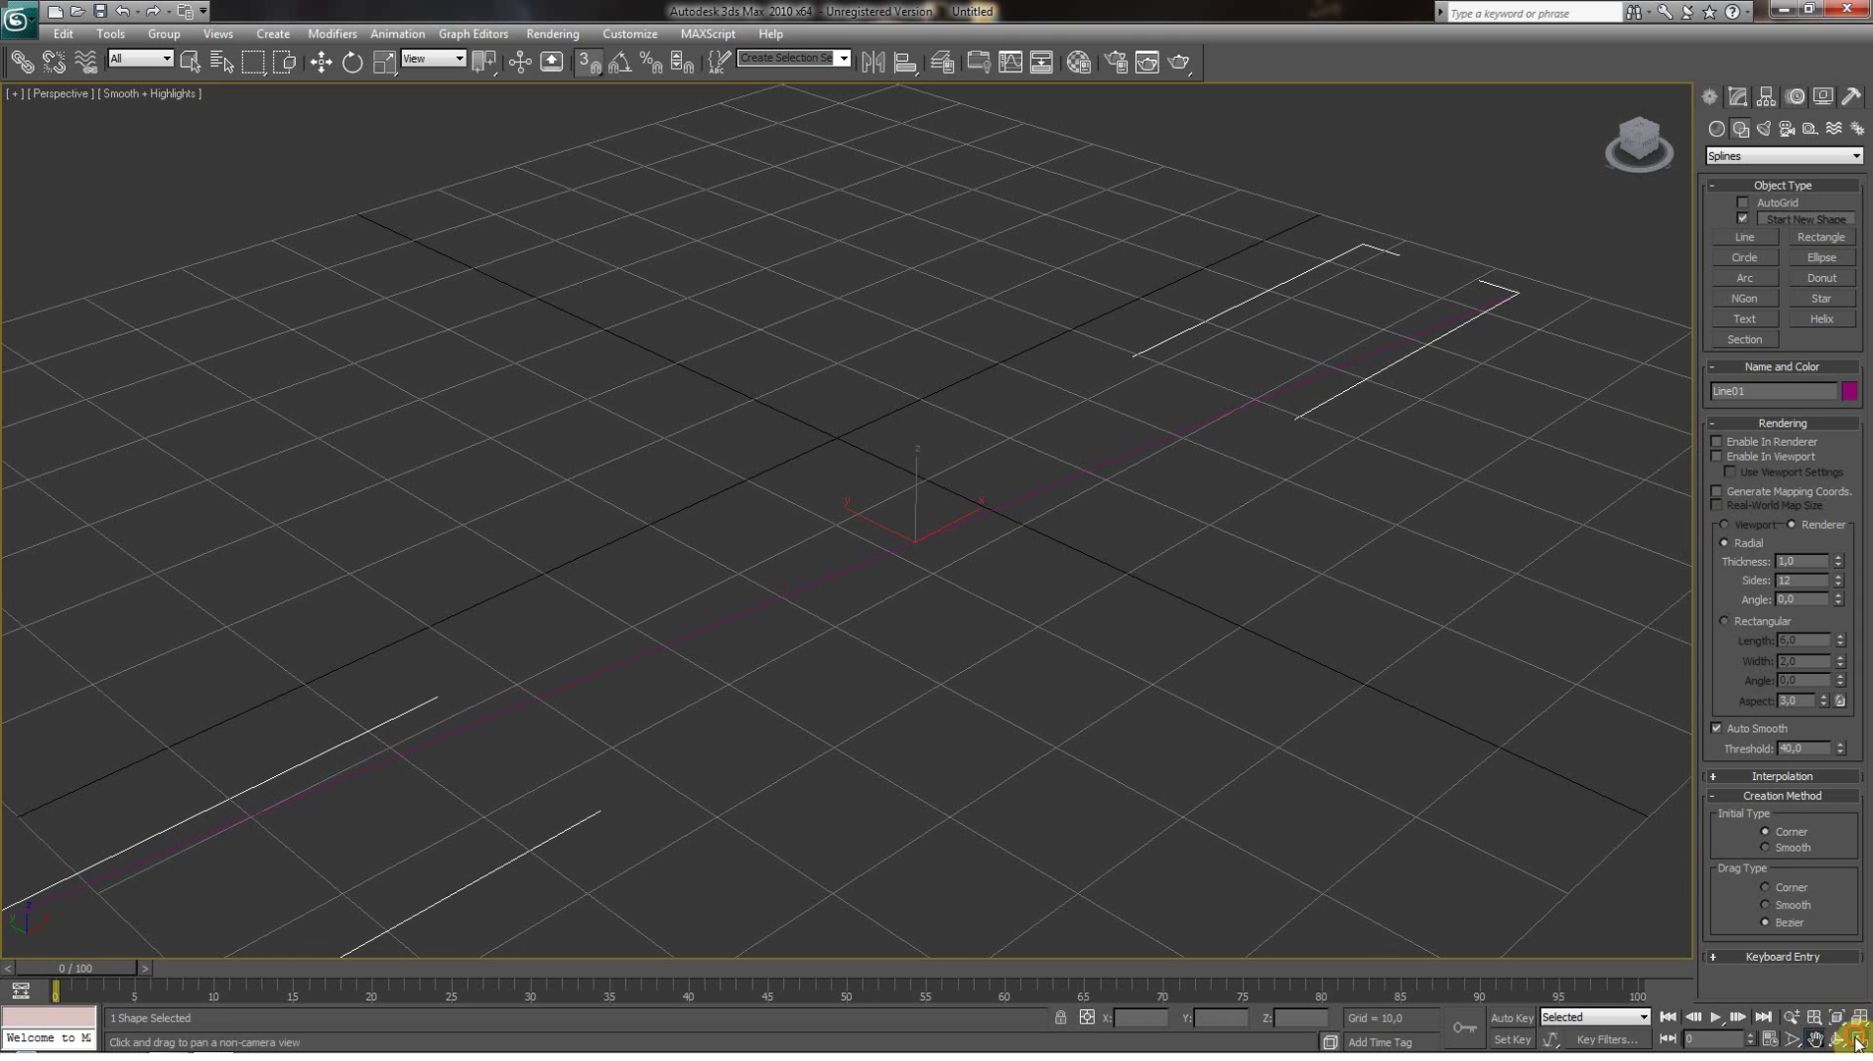
left_click(1860, 1039)
Step: Maximize and frame the Top view with Alt+W, then reactivate the Line tool
left_click_drag(599, 365, 536, 344)
left_click_drag(523, 414, 744, 498)
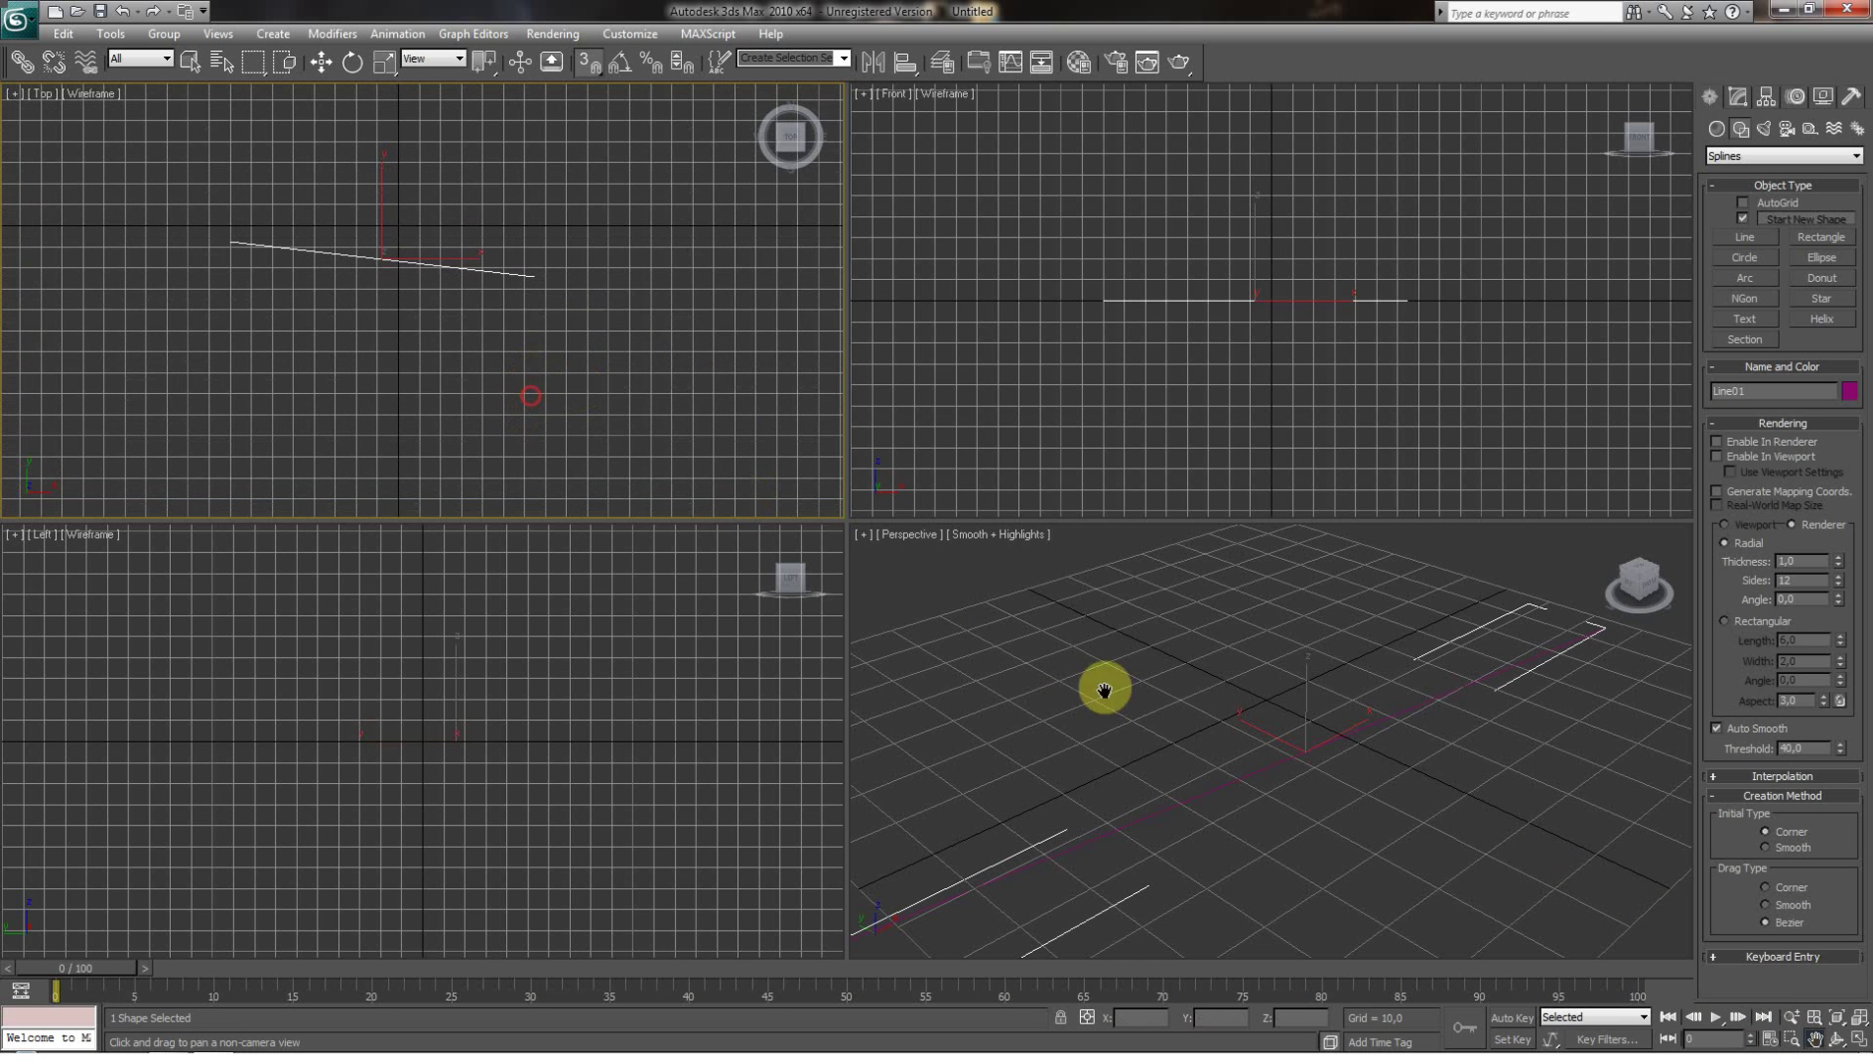
left_click(1860, 1040)
mouse_move(1037, 518)
left_mouse_down()
mouse_move(911, 493)
mouse_move(904, 511)
left_mouse_up()
scroll(865, 504, "up", 3)
mouse_move(910, 347)
left_mouse_down()
mouse_move(1007, 377)
mouse_move(945, 347)
left_mouse_up()
left_click(1754, 241)
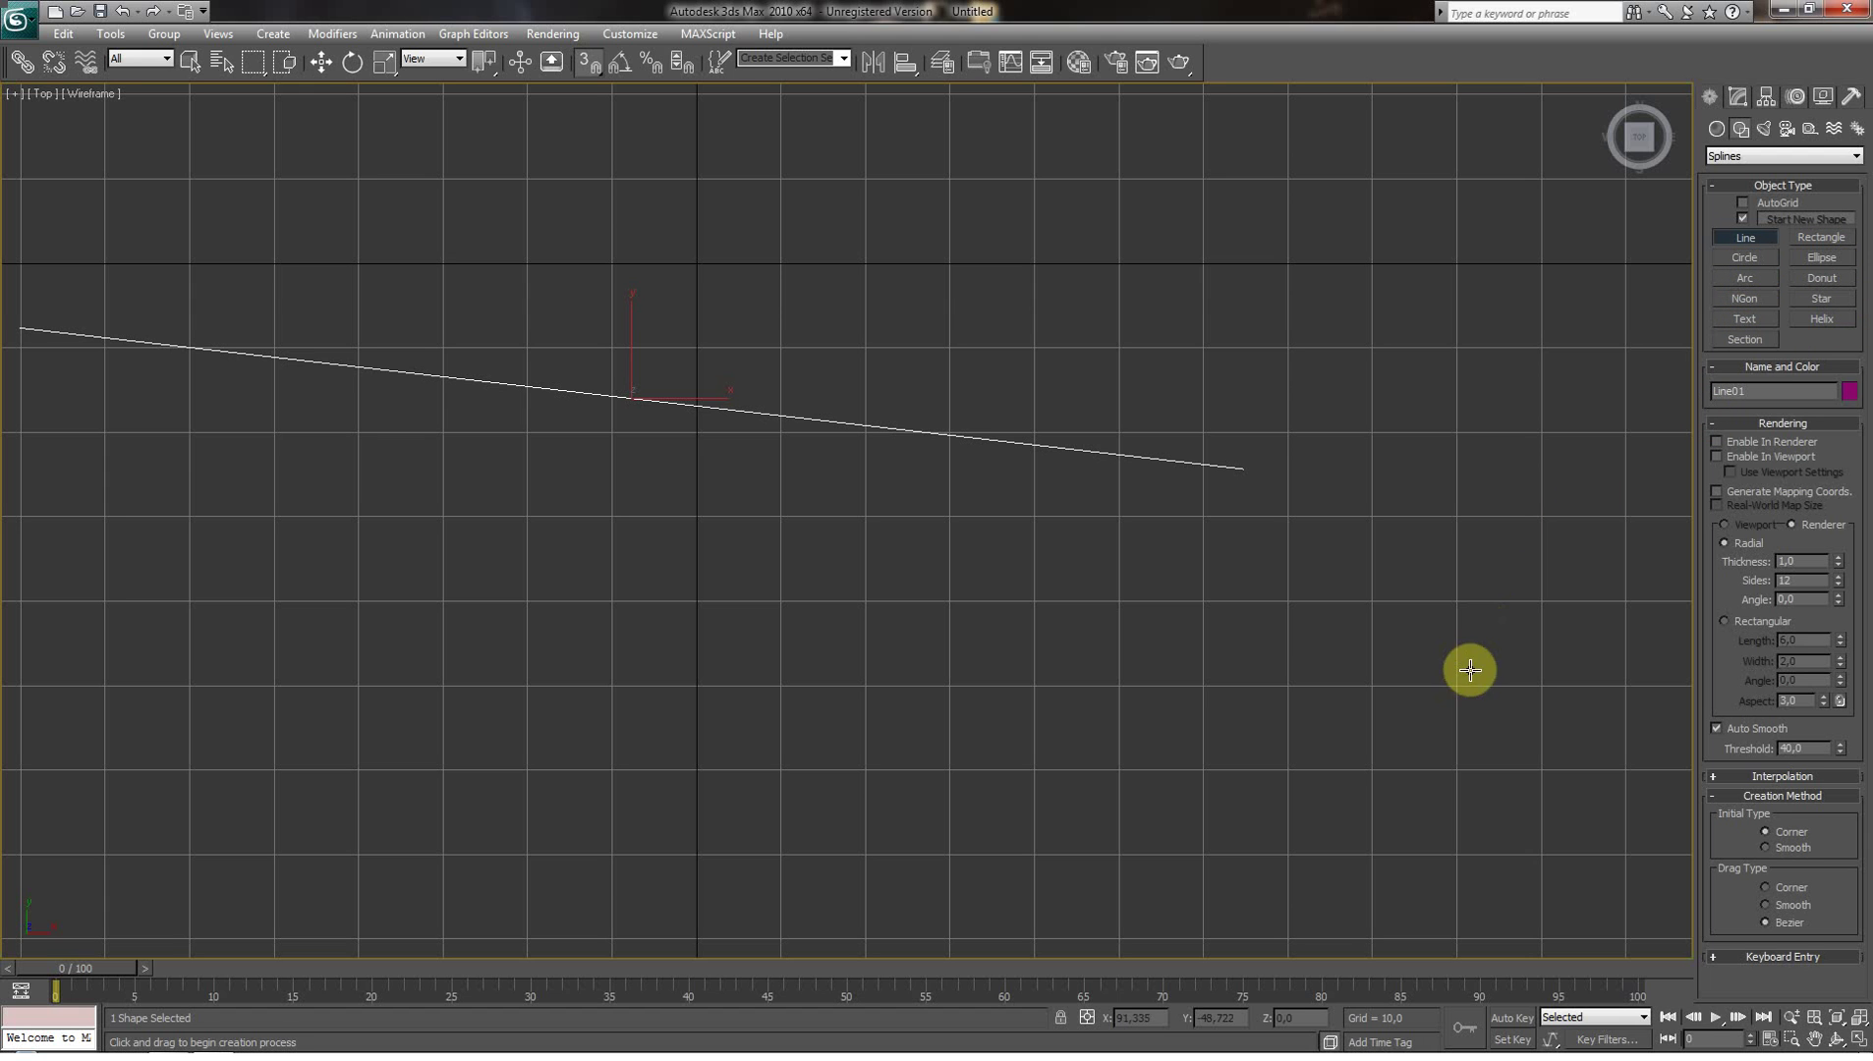
Step: Start the I-beam profile: bottom-left, web and top flange corners
left_click(1455, 600)
left_click(1457, 571)
left_click(1522, 571)
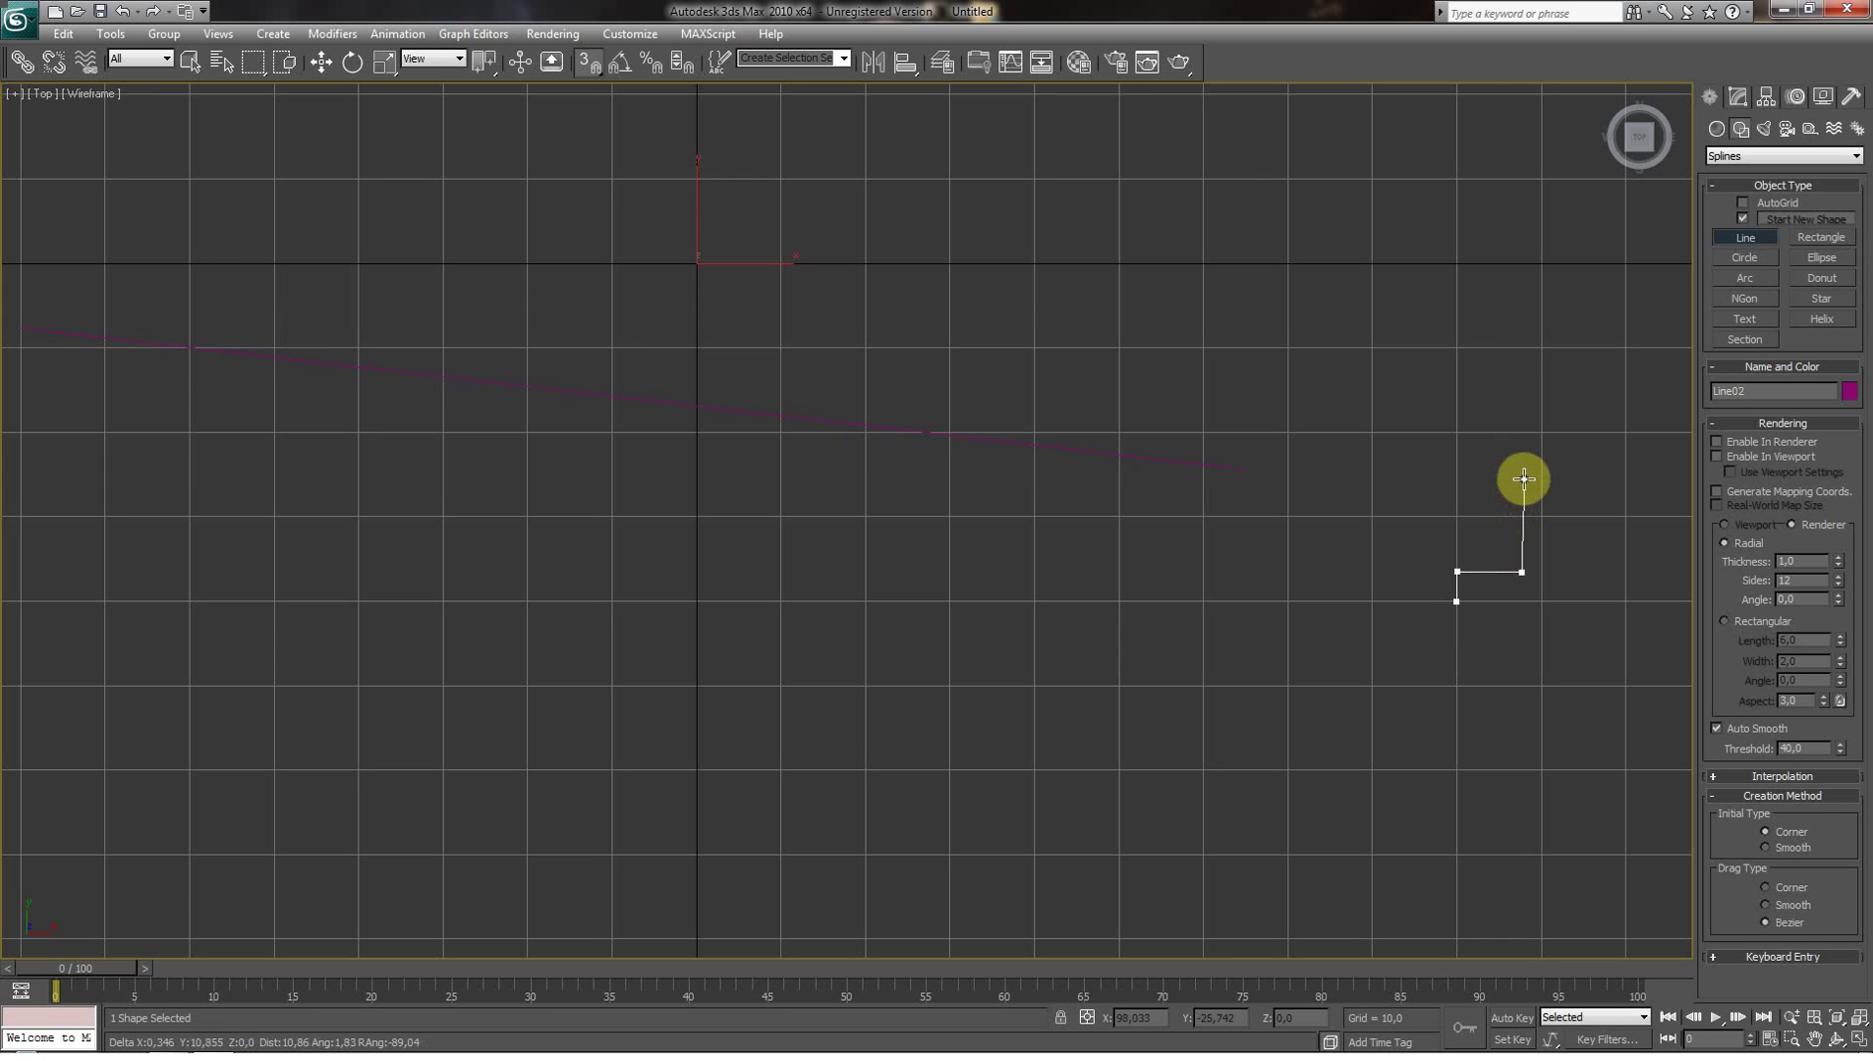
left_click(1522, 472)
left_click(1455, 469)
left_click(1456, 414)
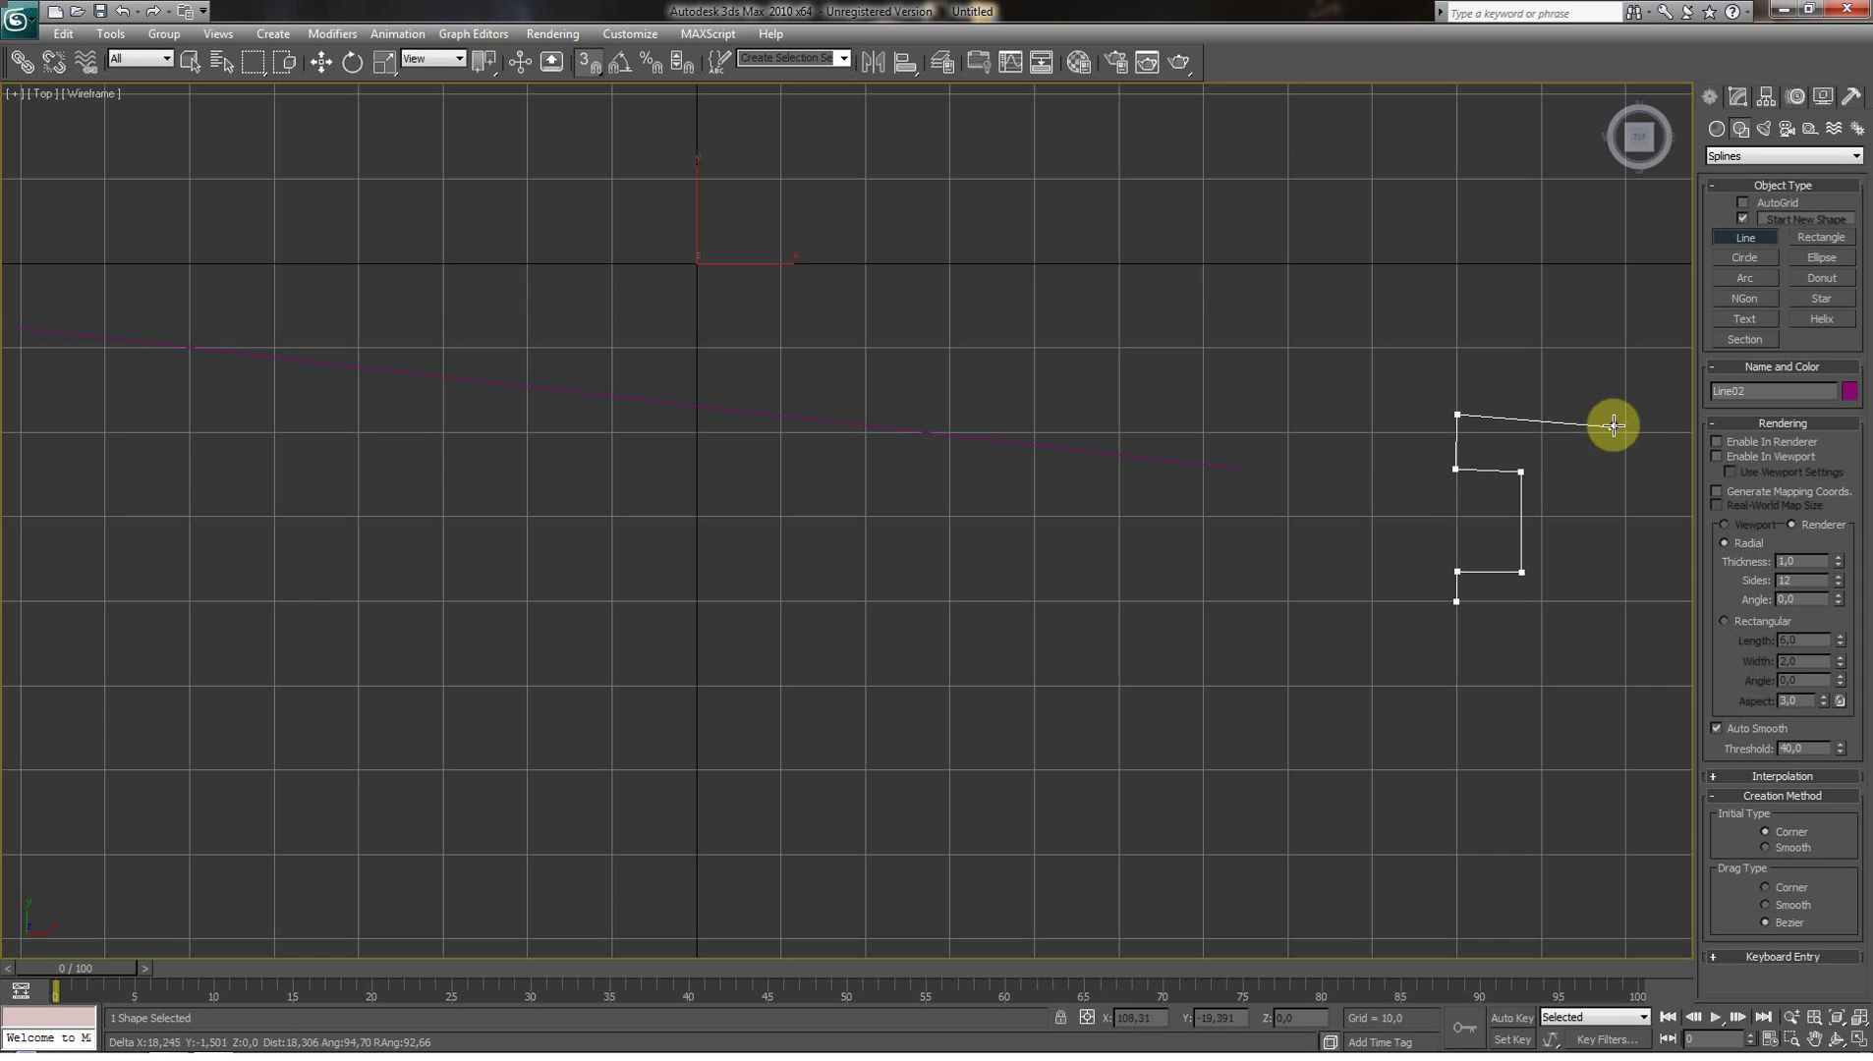
left_click(1627, 418)
left_click(1627, 472)
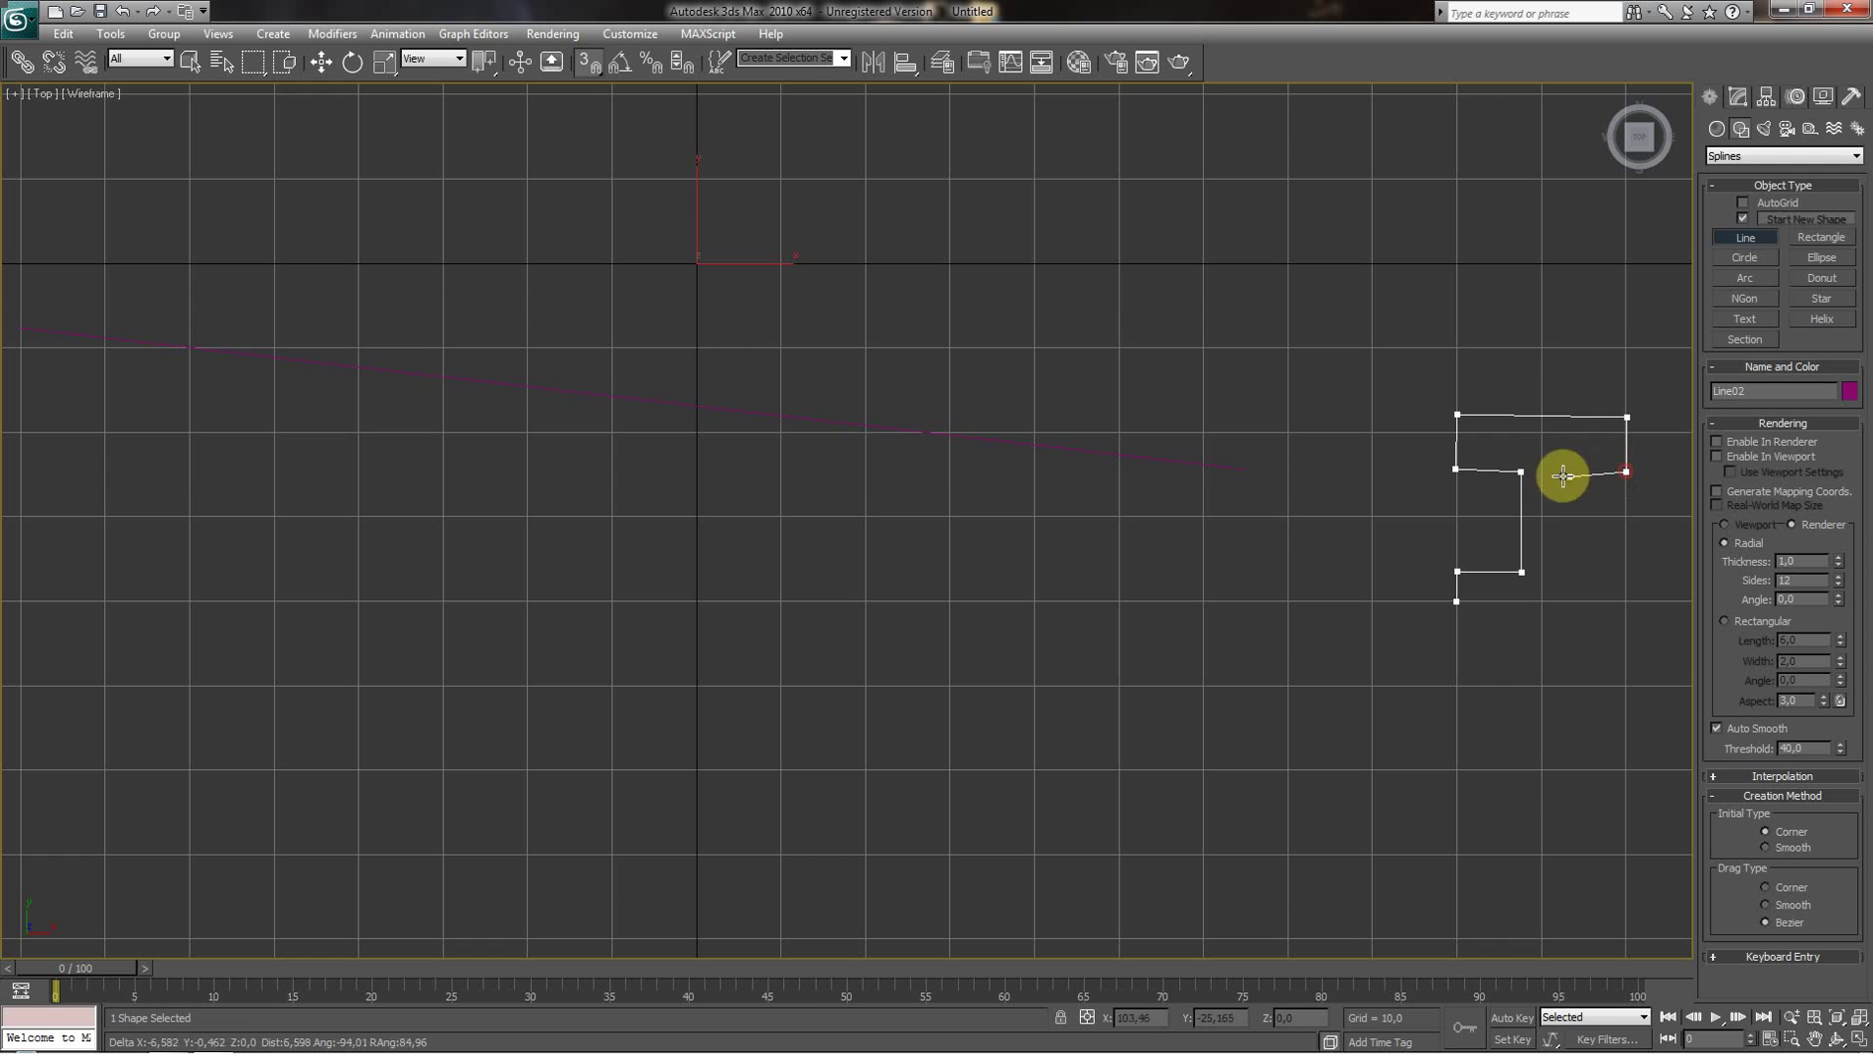
Step: Finish the I-beam's right side, close it as Line02, and select Line01
left_click(1562, 474)
left_click(1560, 568)
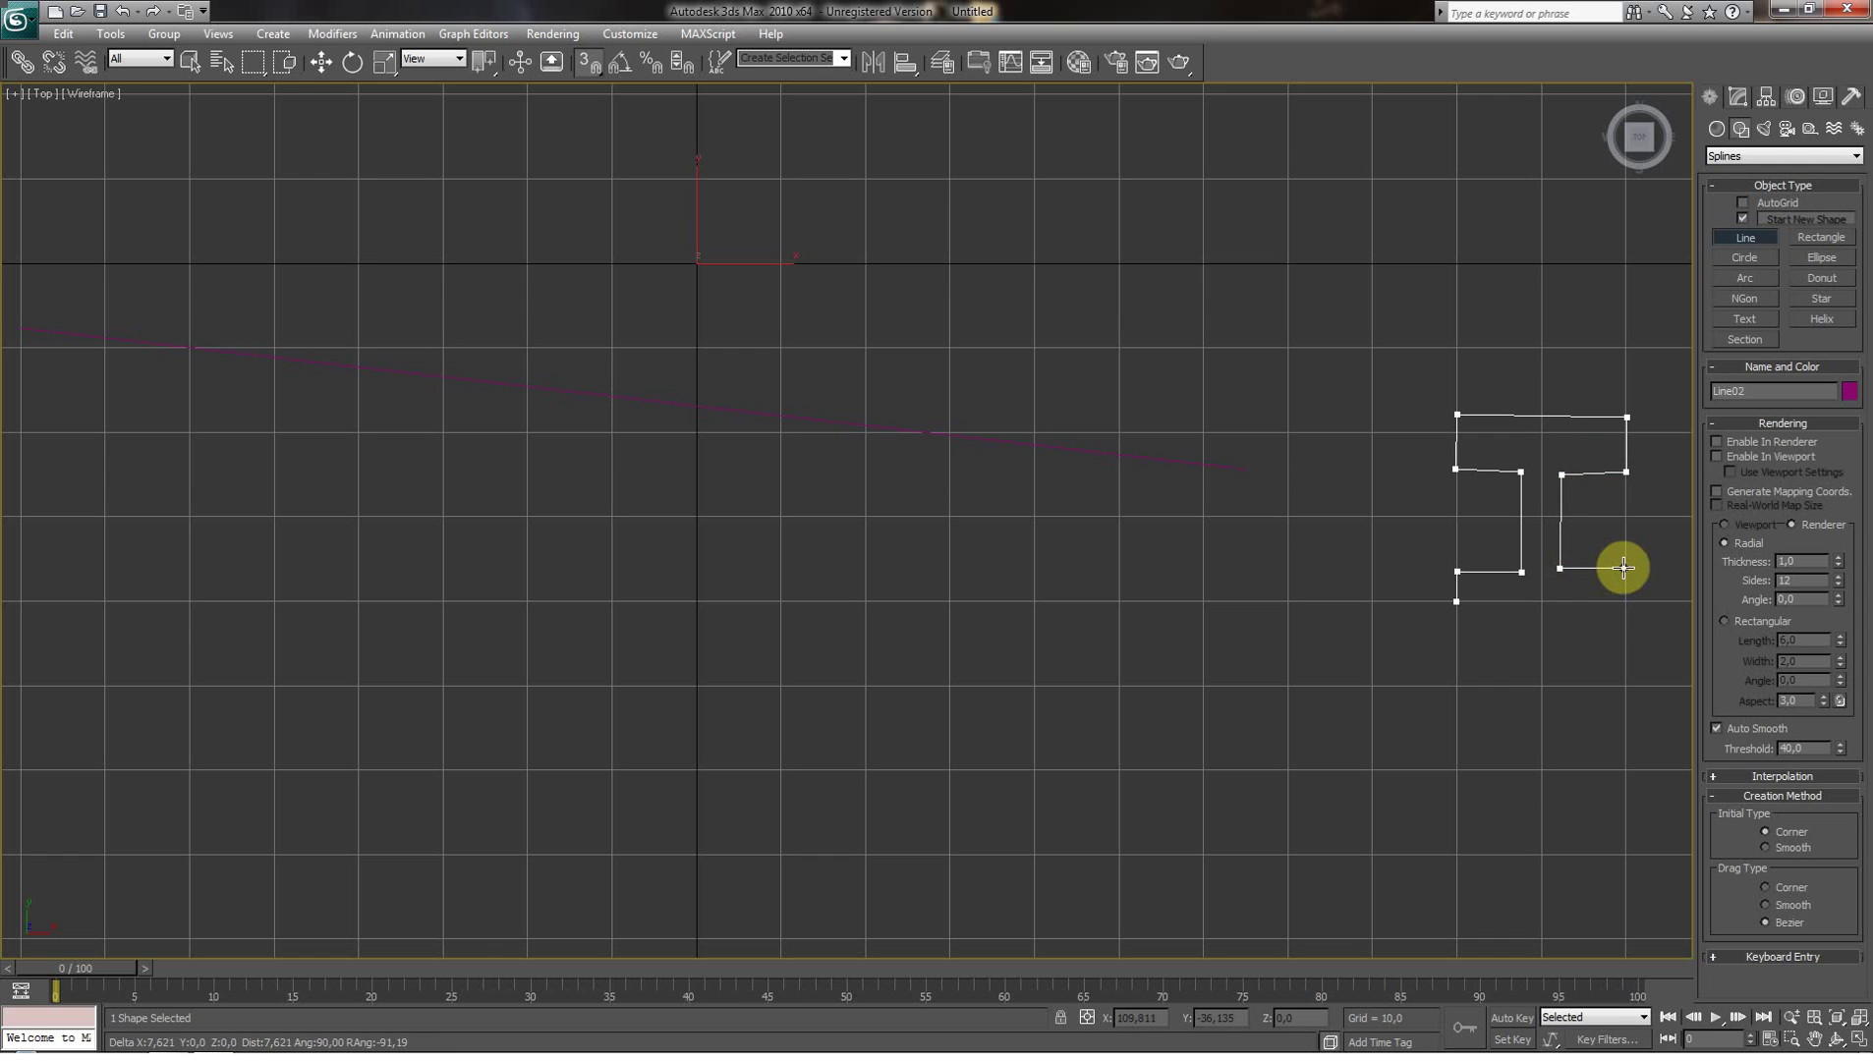
left_click(1624, 568)
left_click(1623, 601)
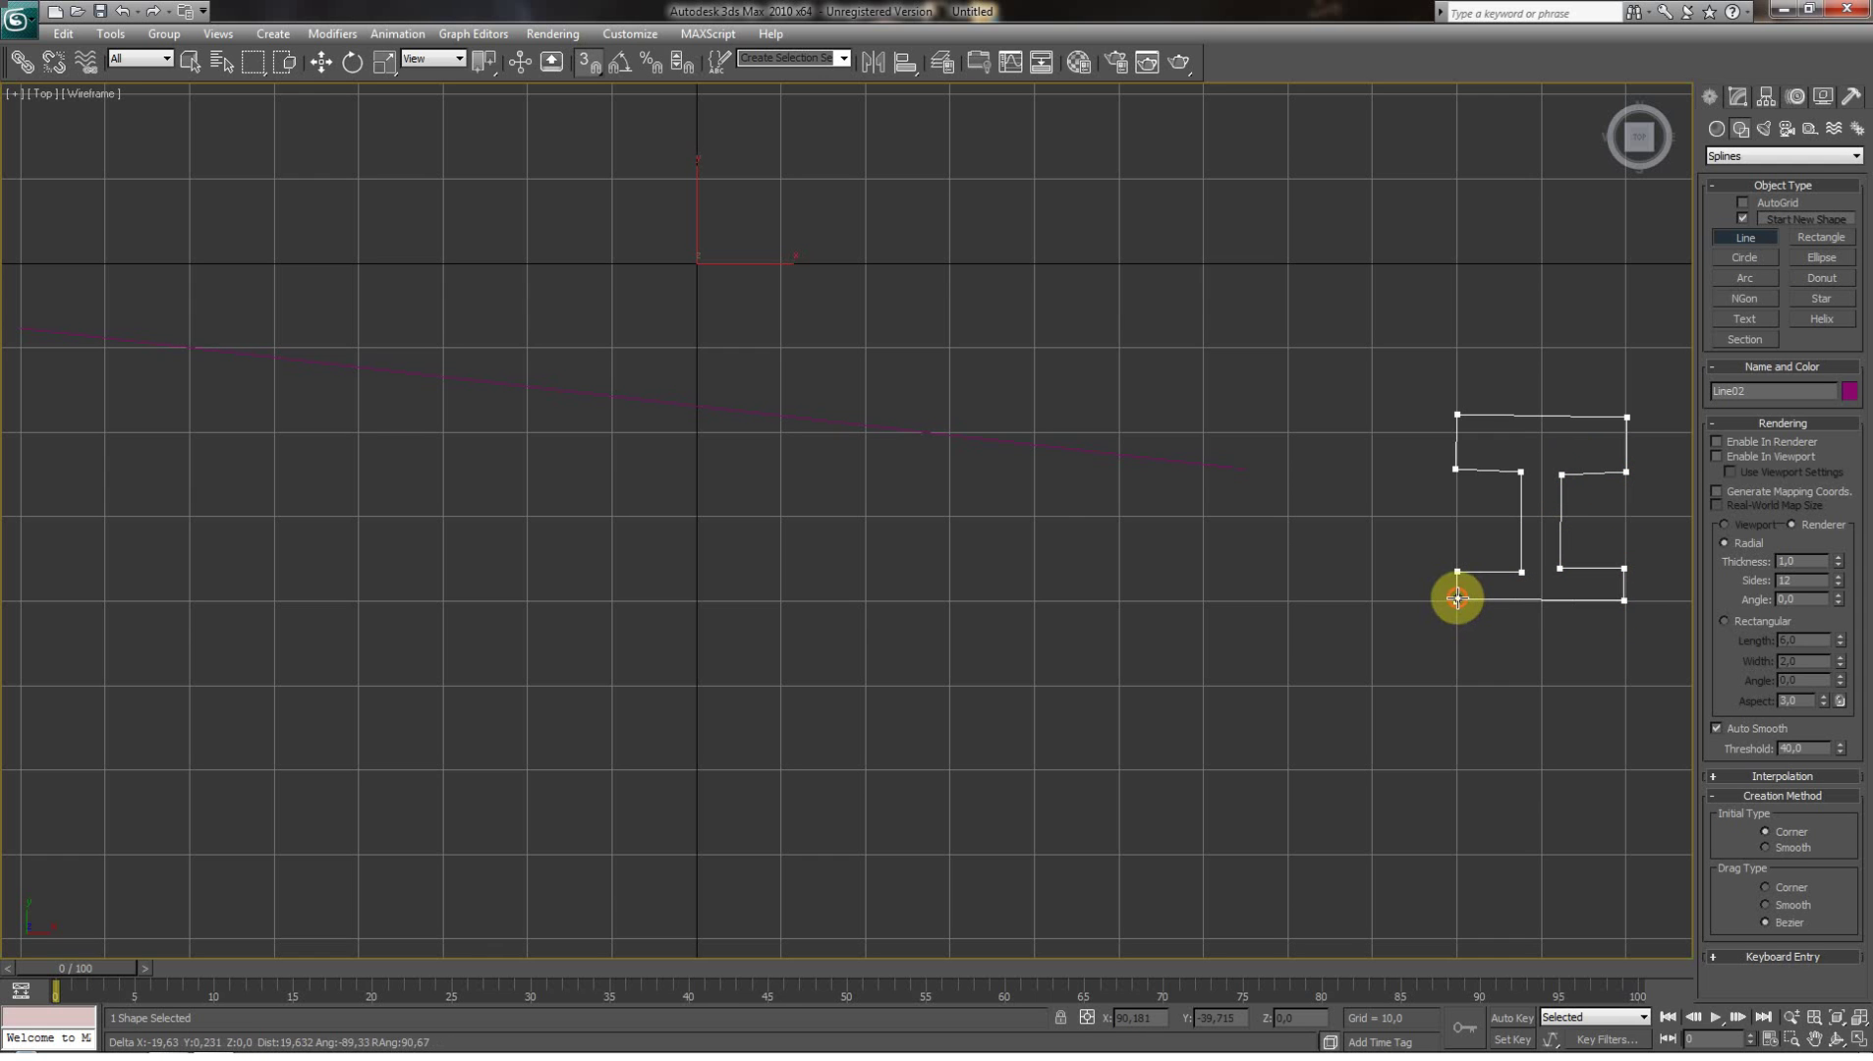
left_click(1456, 601)
left_click(905, 595)
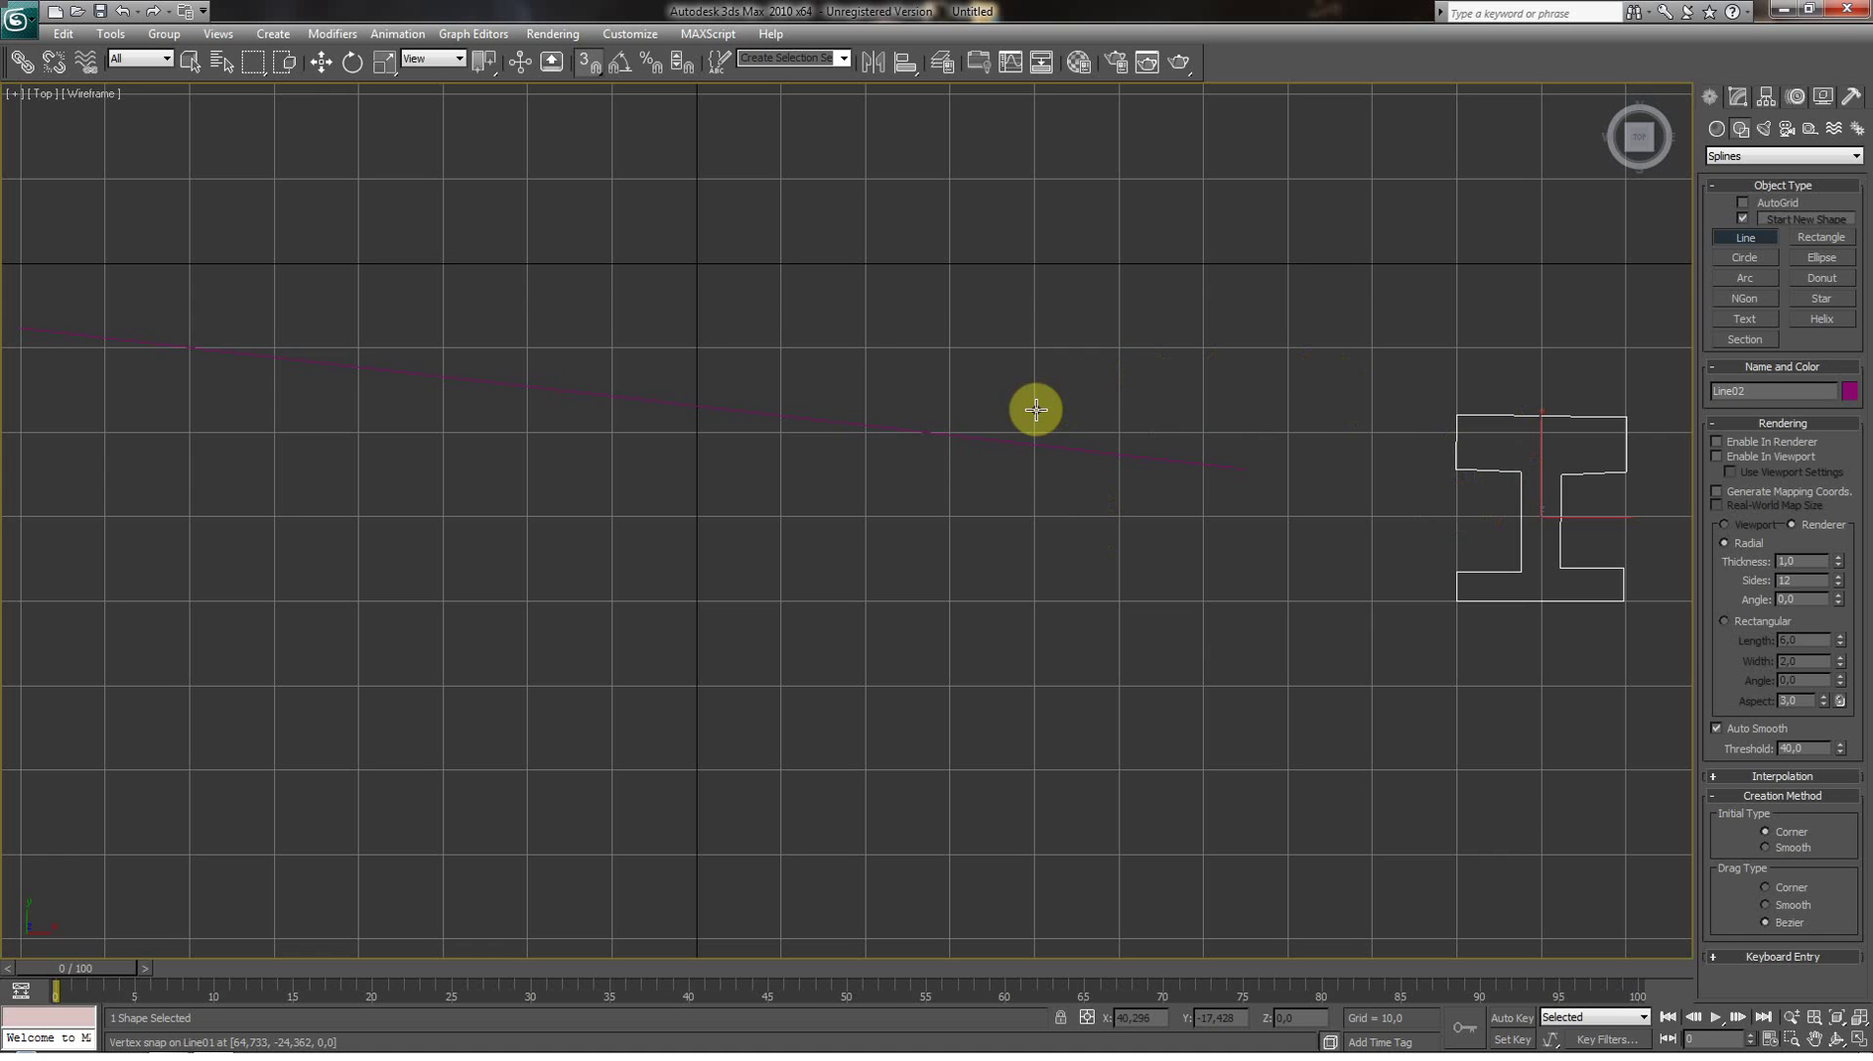
left_click(189, 60)
left_click(476, 380)
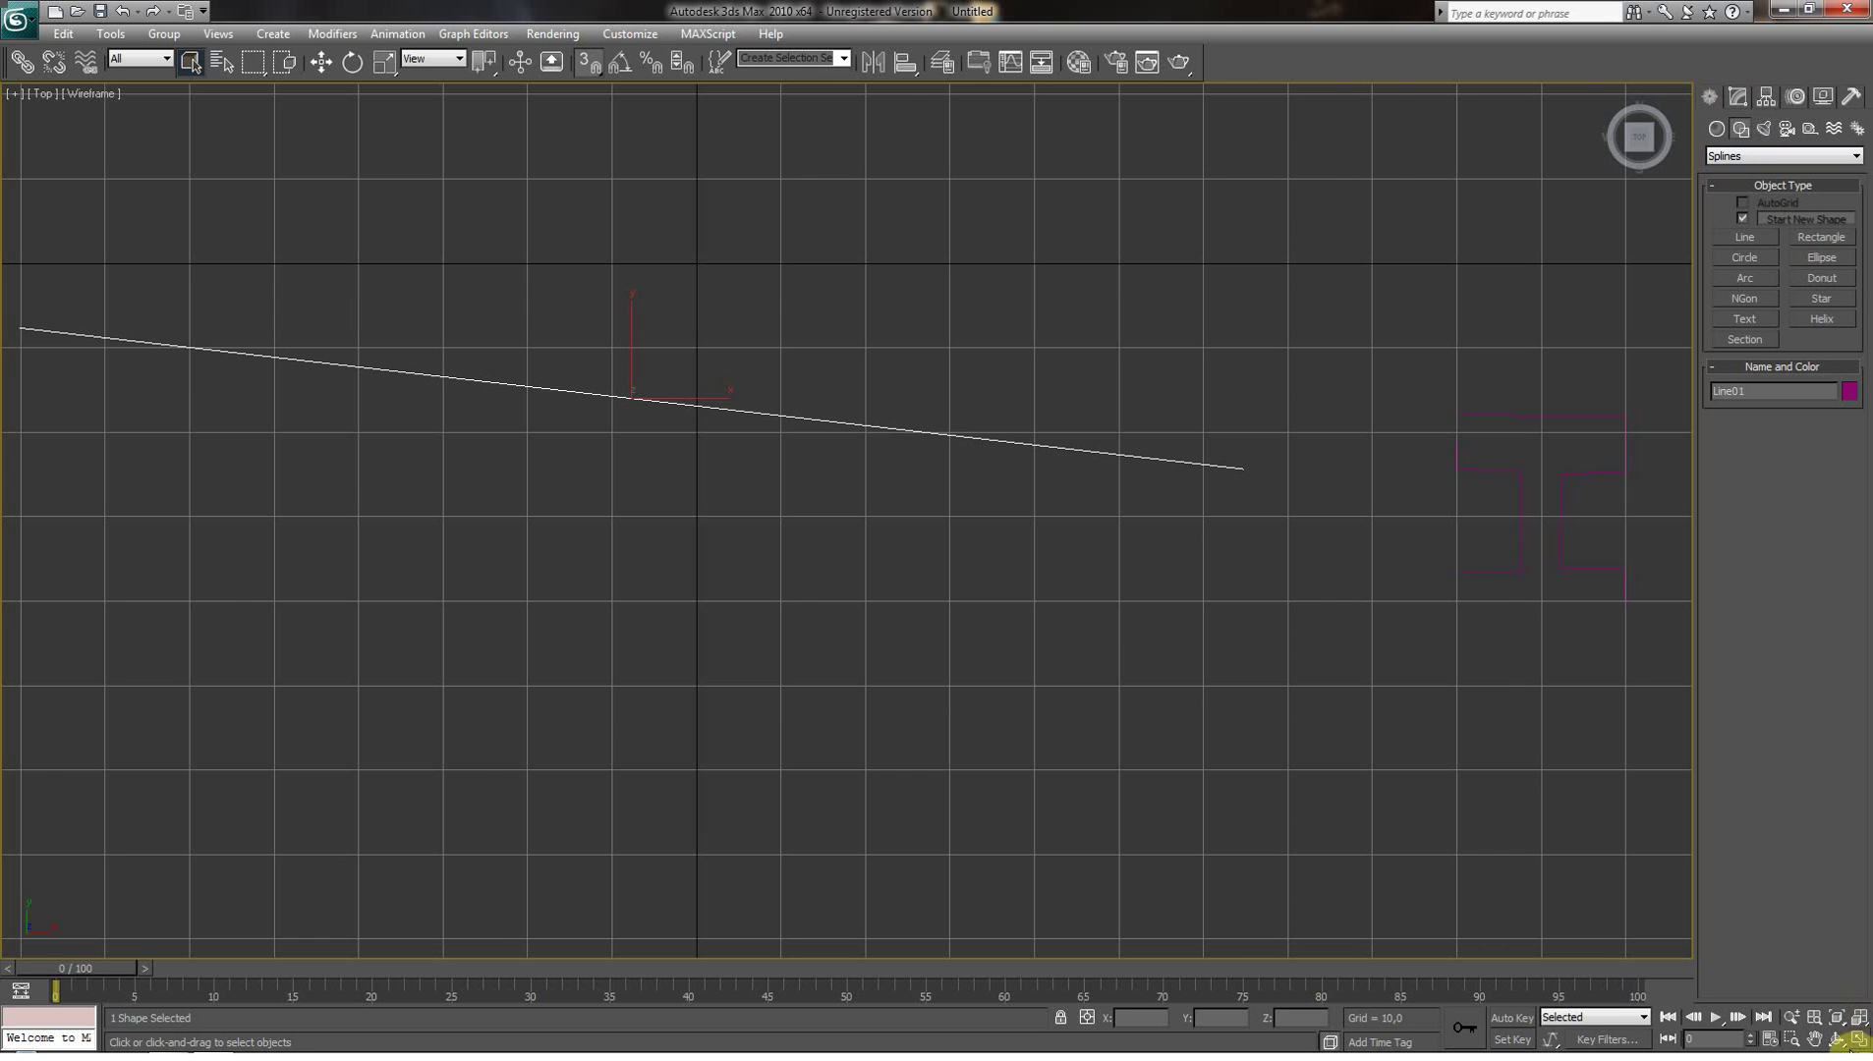
Step: Restore four viewports and start a Compound Objects Loft on Line01
left_click(1855, 1027)
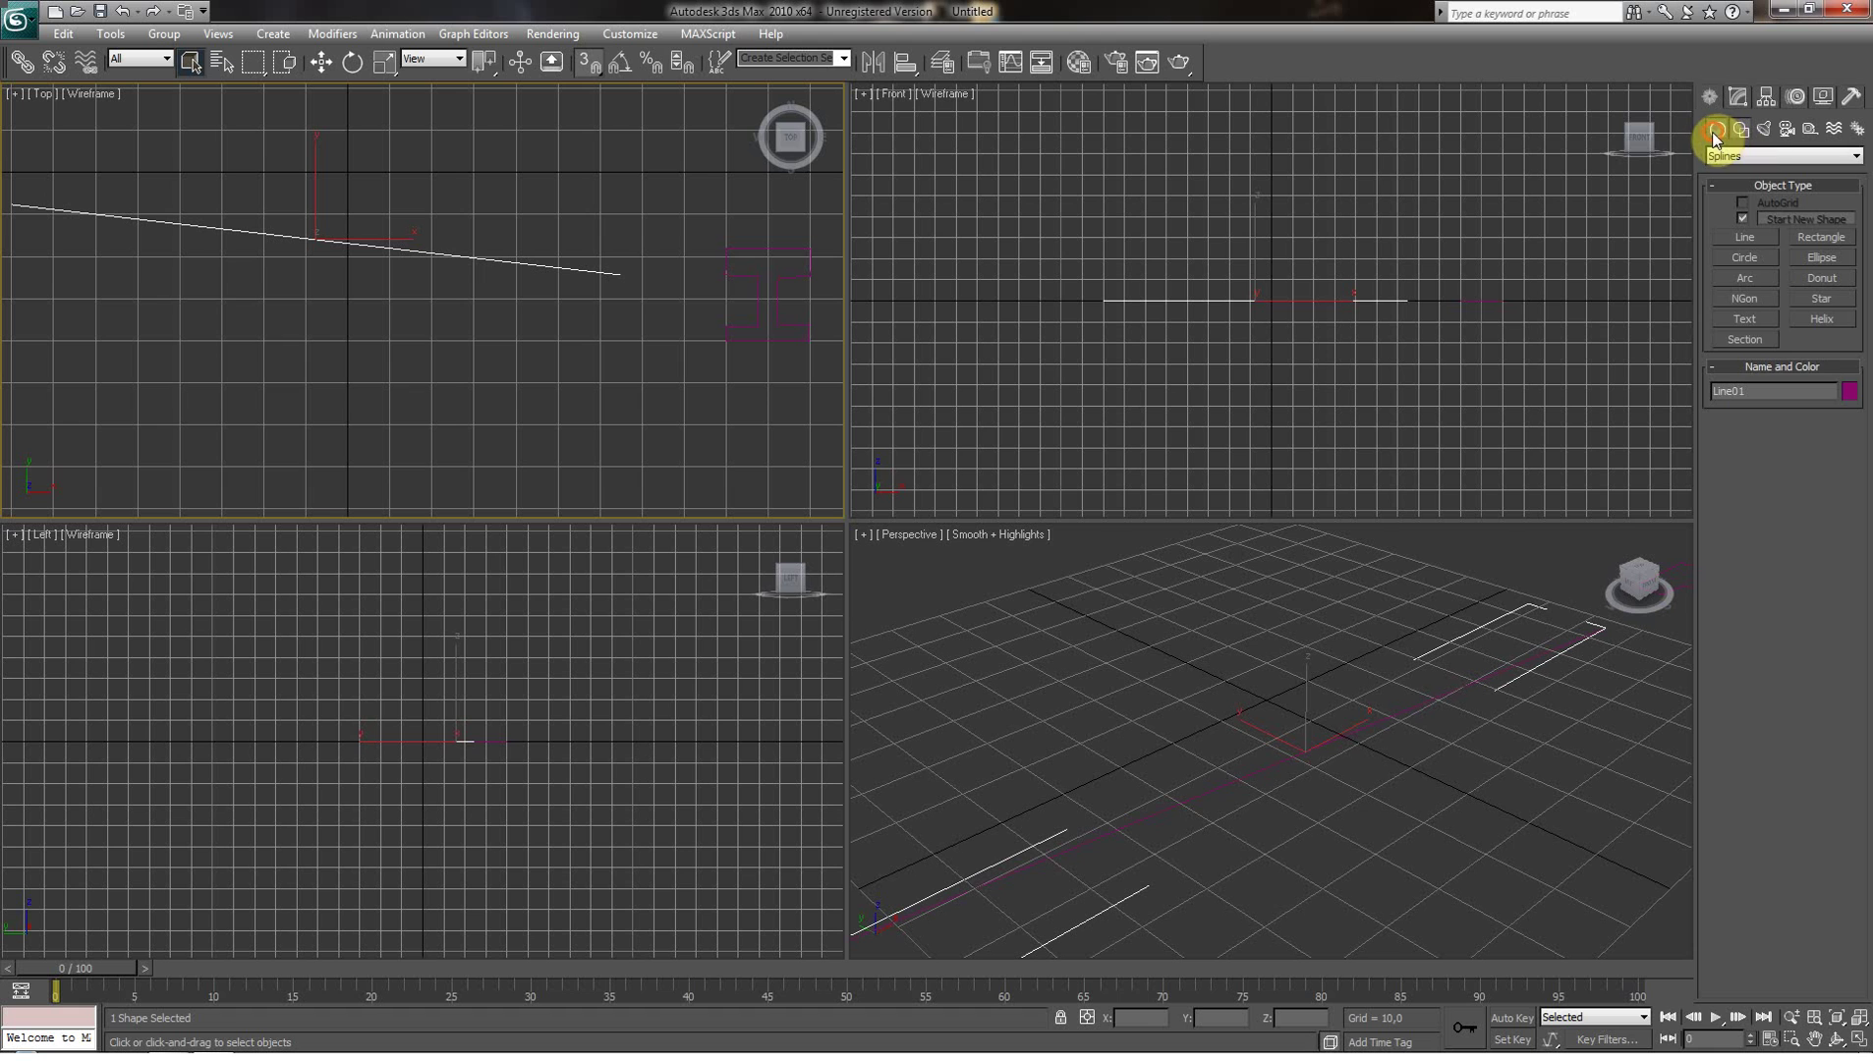
left_click(1715, 131)
left_click(1740, 156)
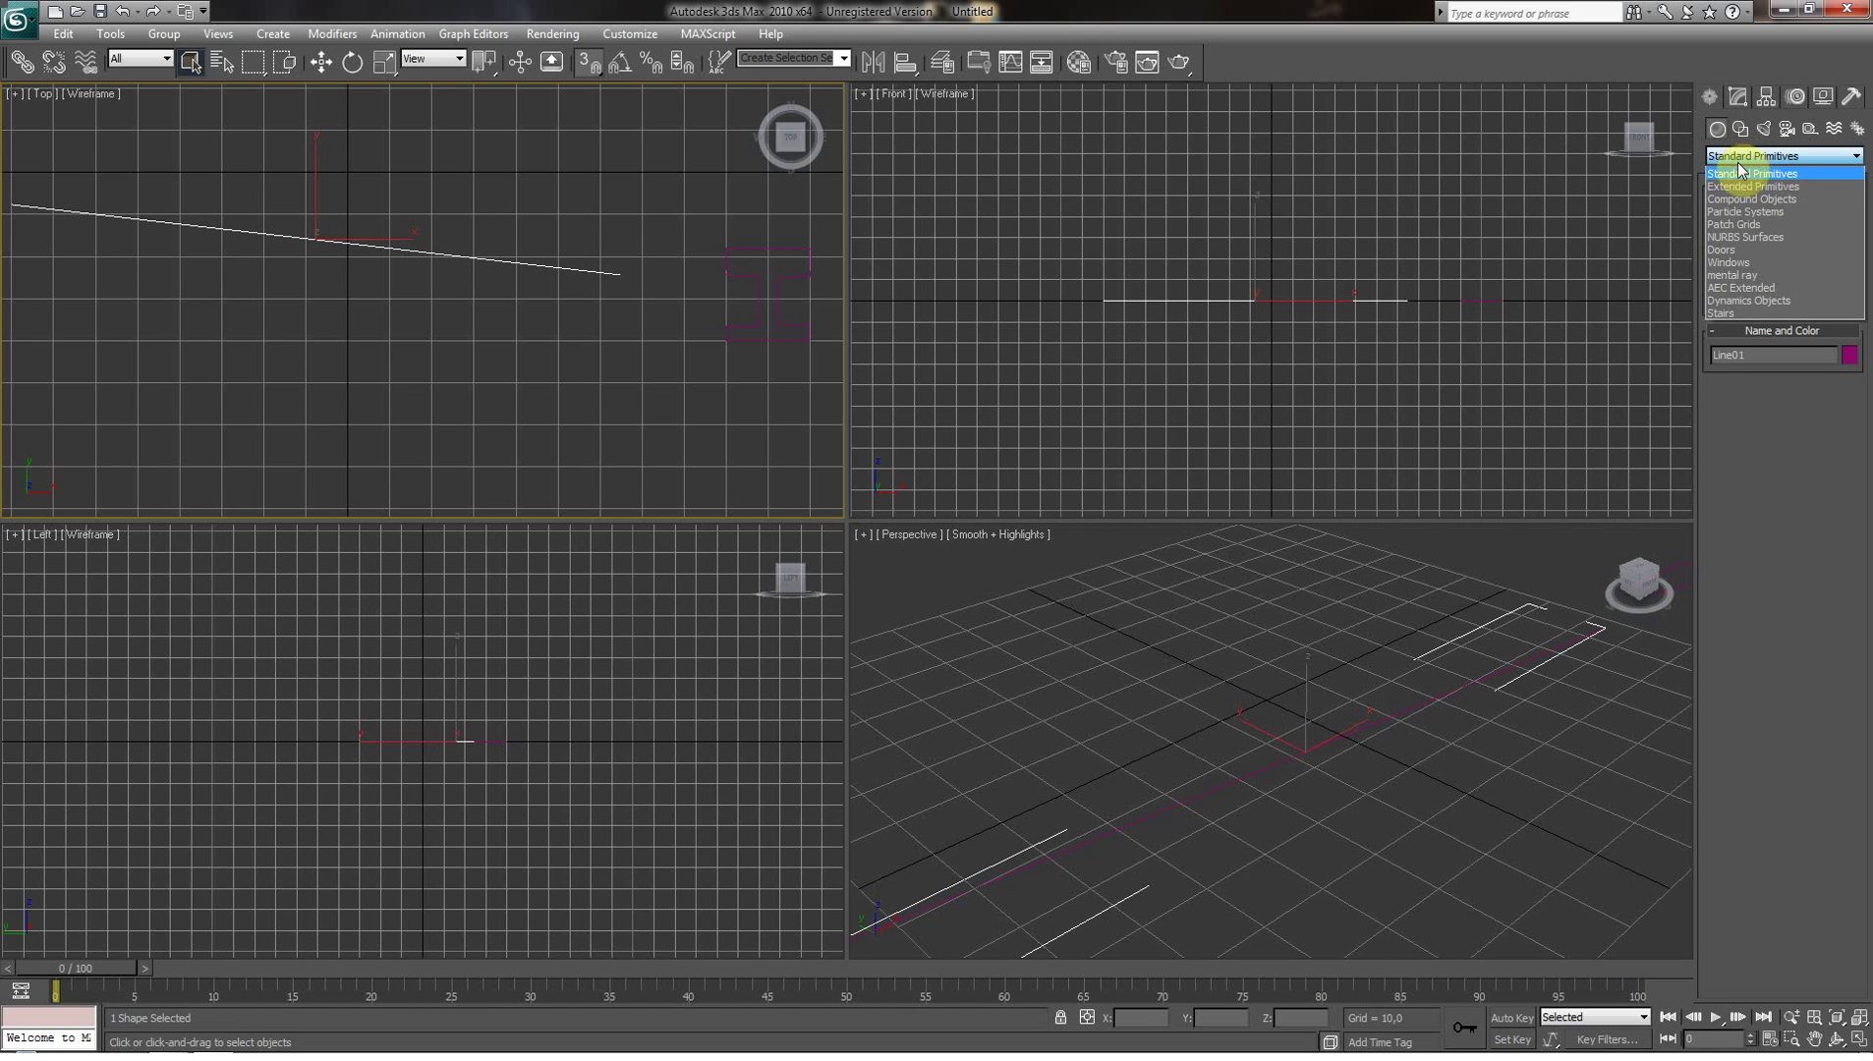
left_click(1737, 200)
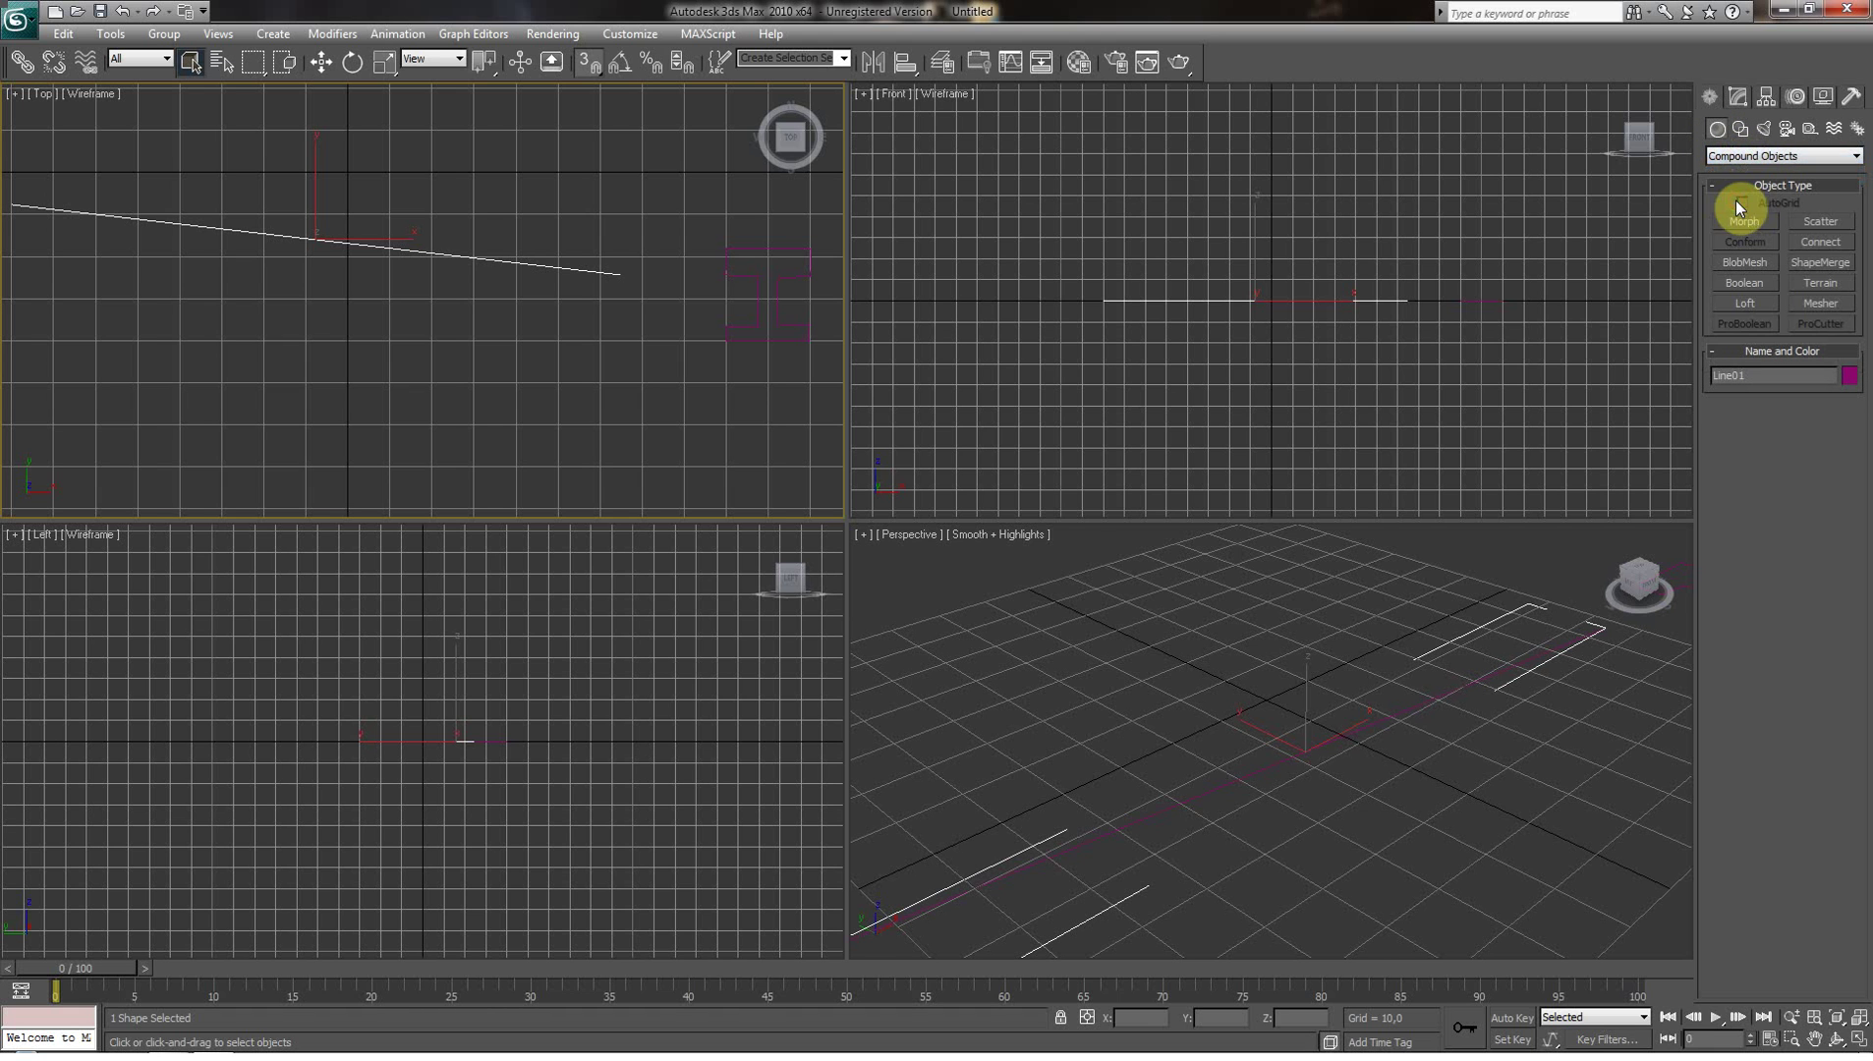
left_click(1744, 303)
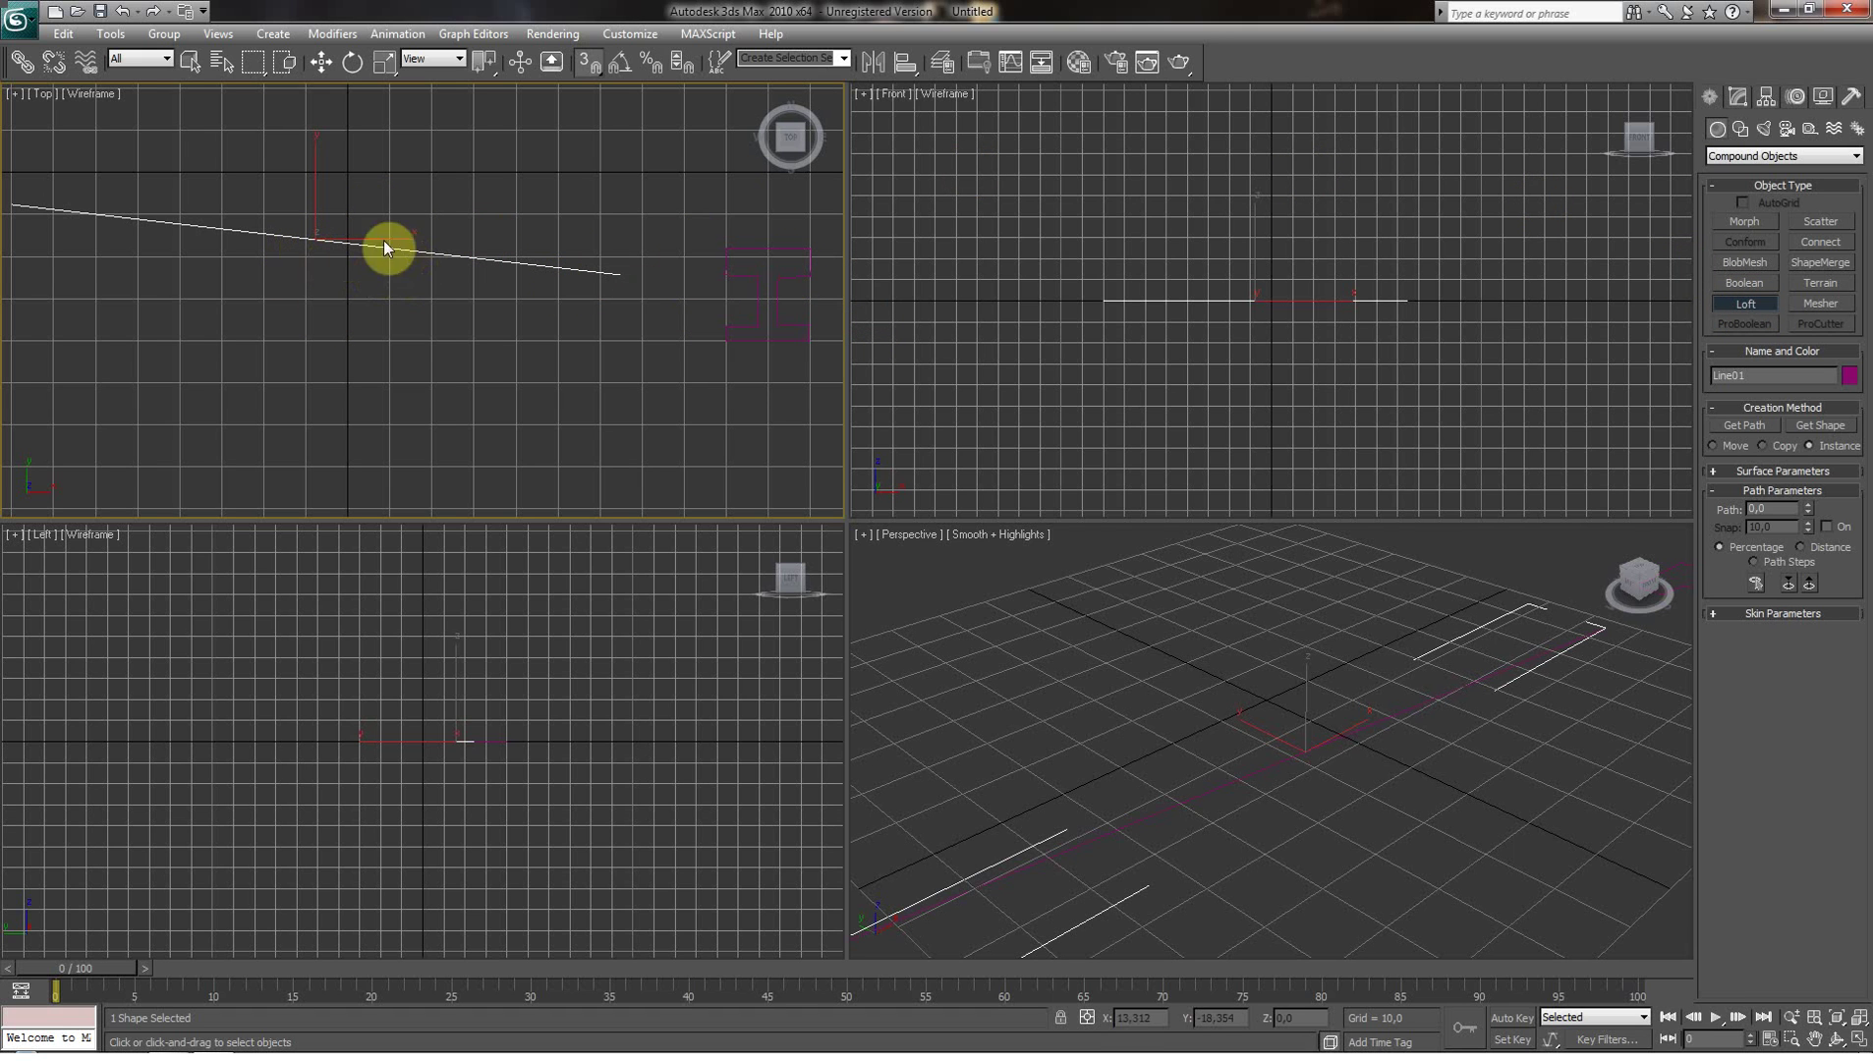
Step: Use Get Shape with the I-beam outline to create the pink Loft01 beam
left_click(1817, 428)
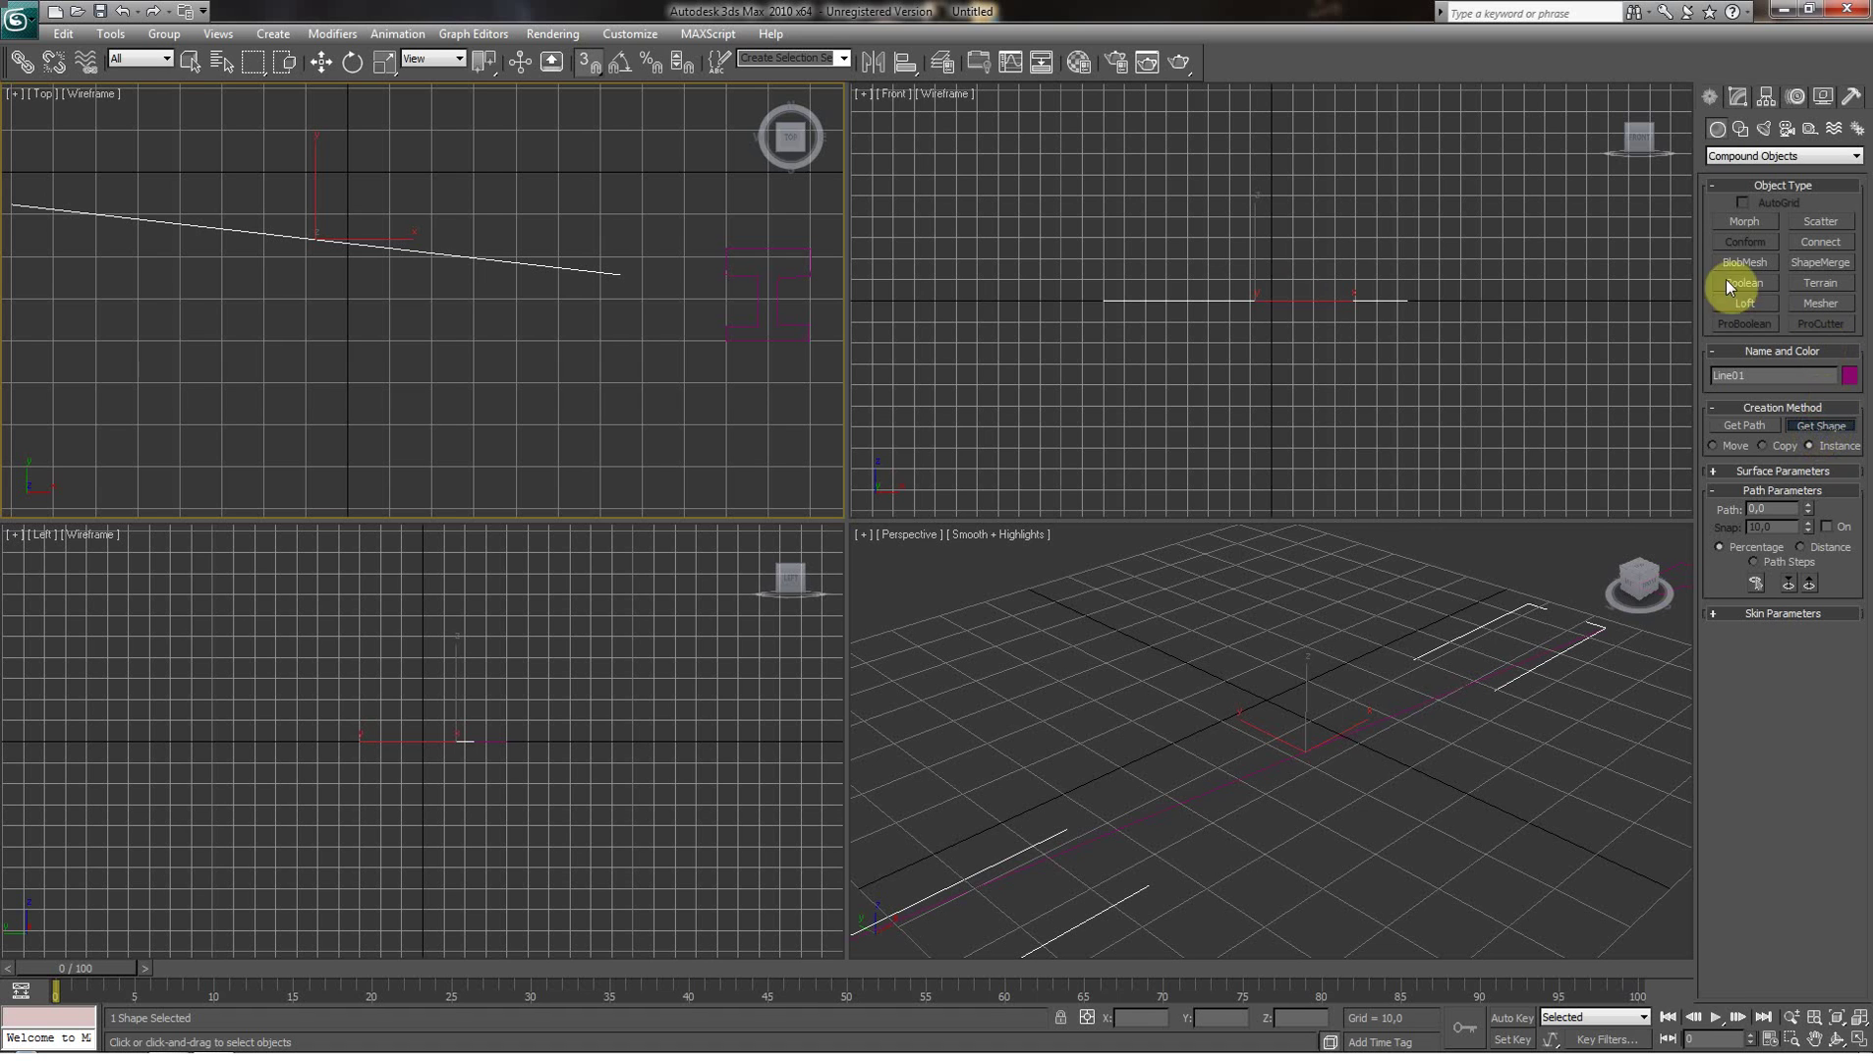
left_click(756, 319)
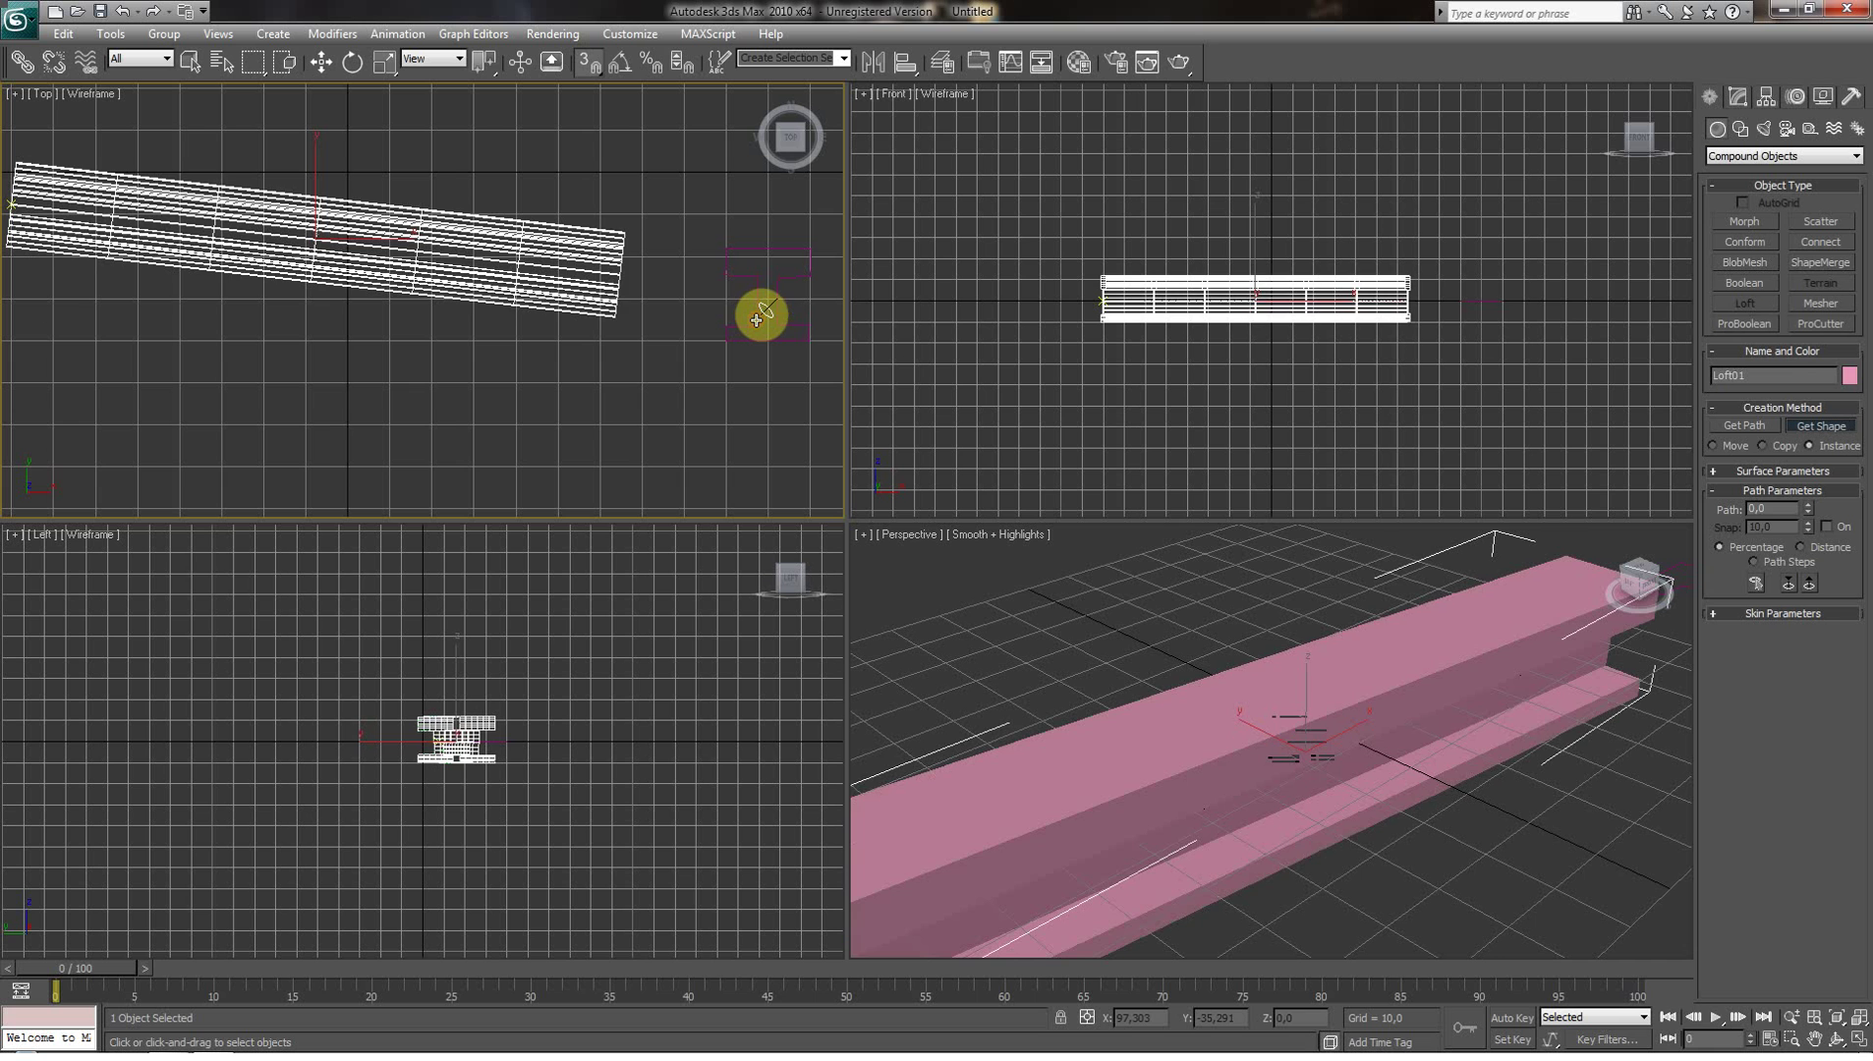
left_click(1815, 1040)
Step: Maximize the Perspective view and orbit to see the I-beam's end face
left_click_drag(1347, 855, 1586, 754)
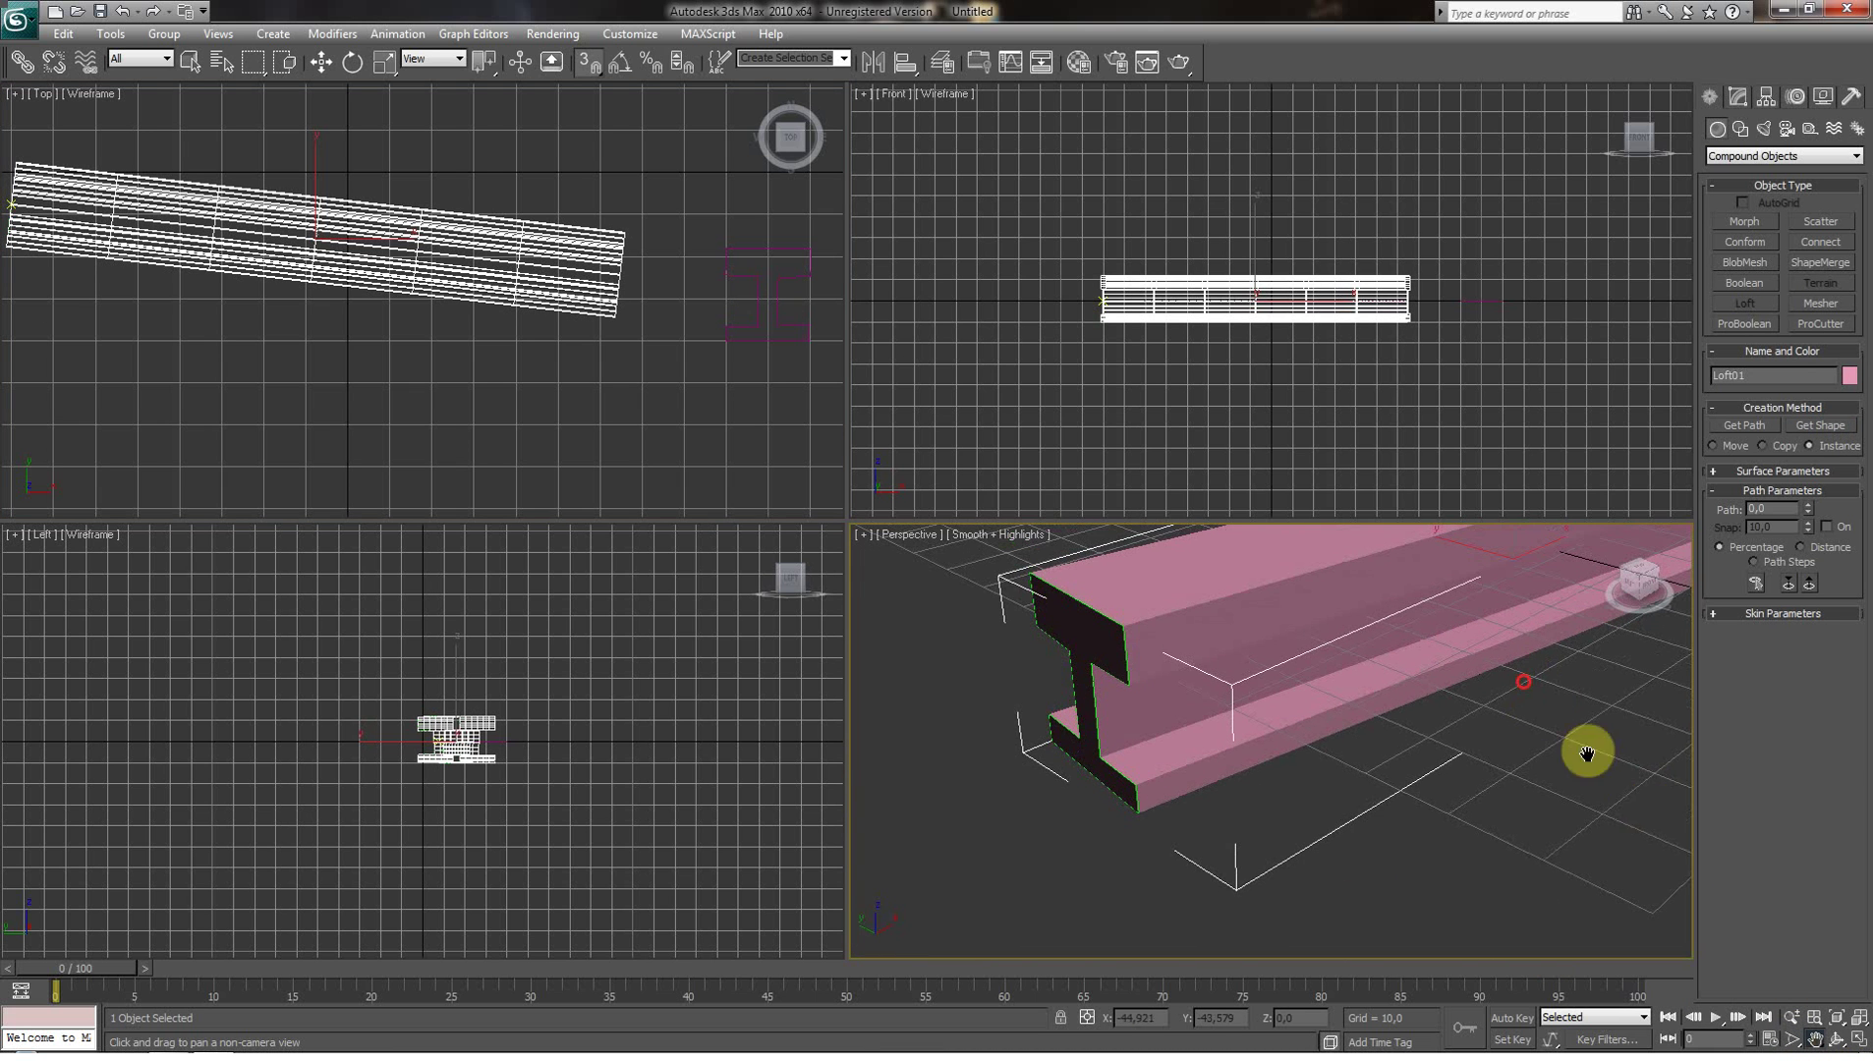
left_click(1859, 1041)
left_click(1837, 1039)
left_click_drag(854, 558, 891, 543)
scroll(897, 536, "down", 5)
scroll(891, 531, "up", 5)
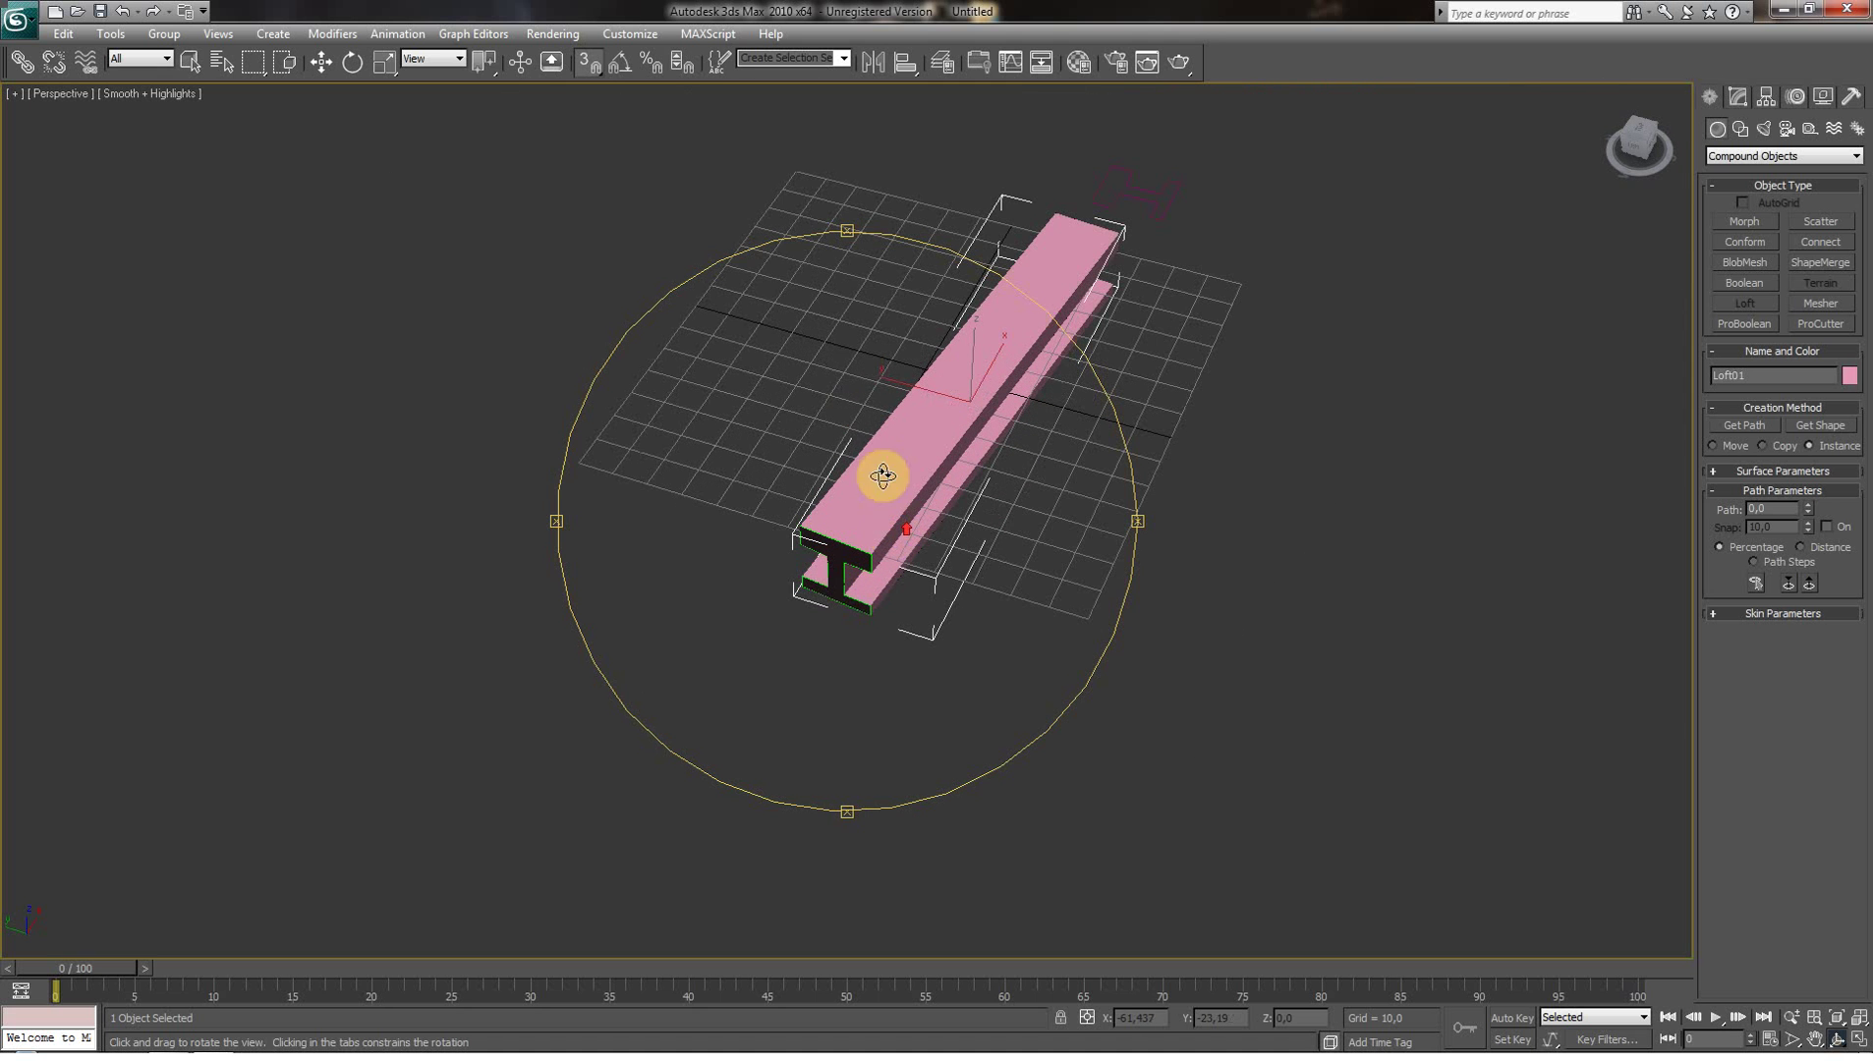
Step: Turn off snaps, move Loft01 toward the grid's upper-left without cloning, and select Line01
left_click(321, 63)
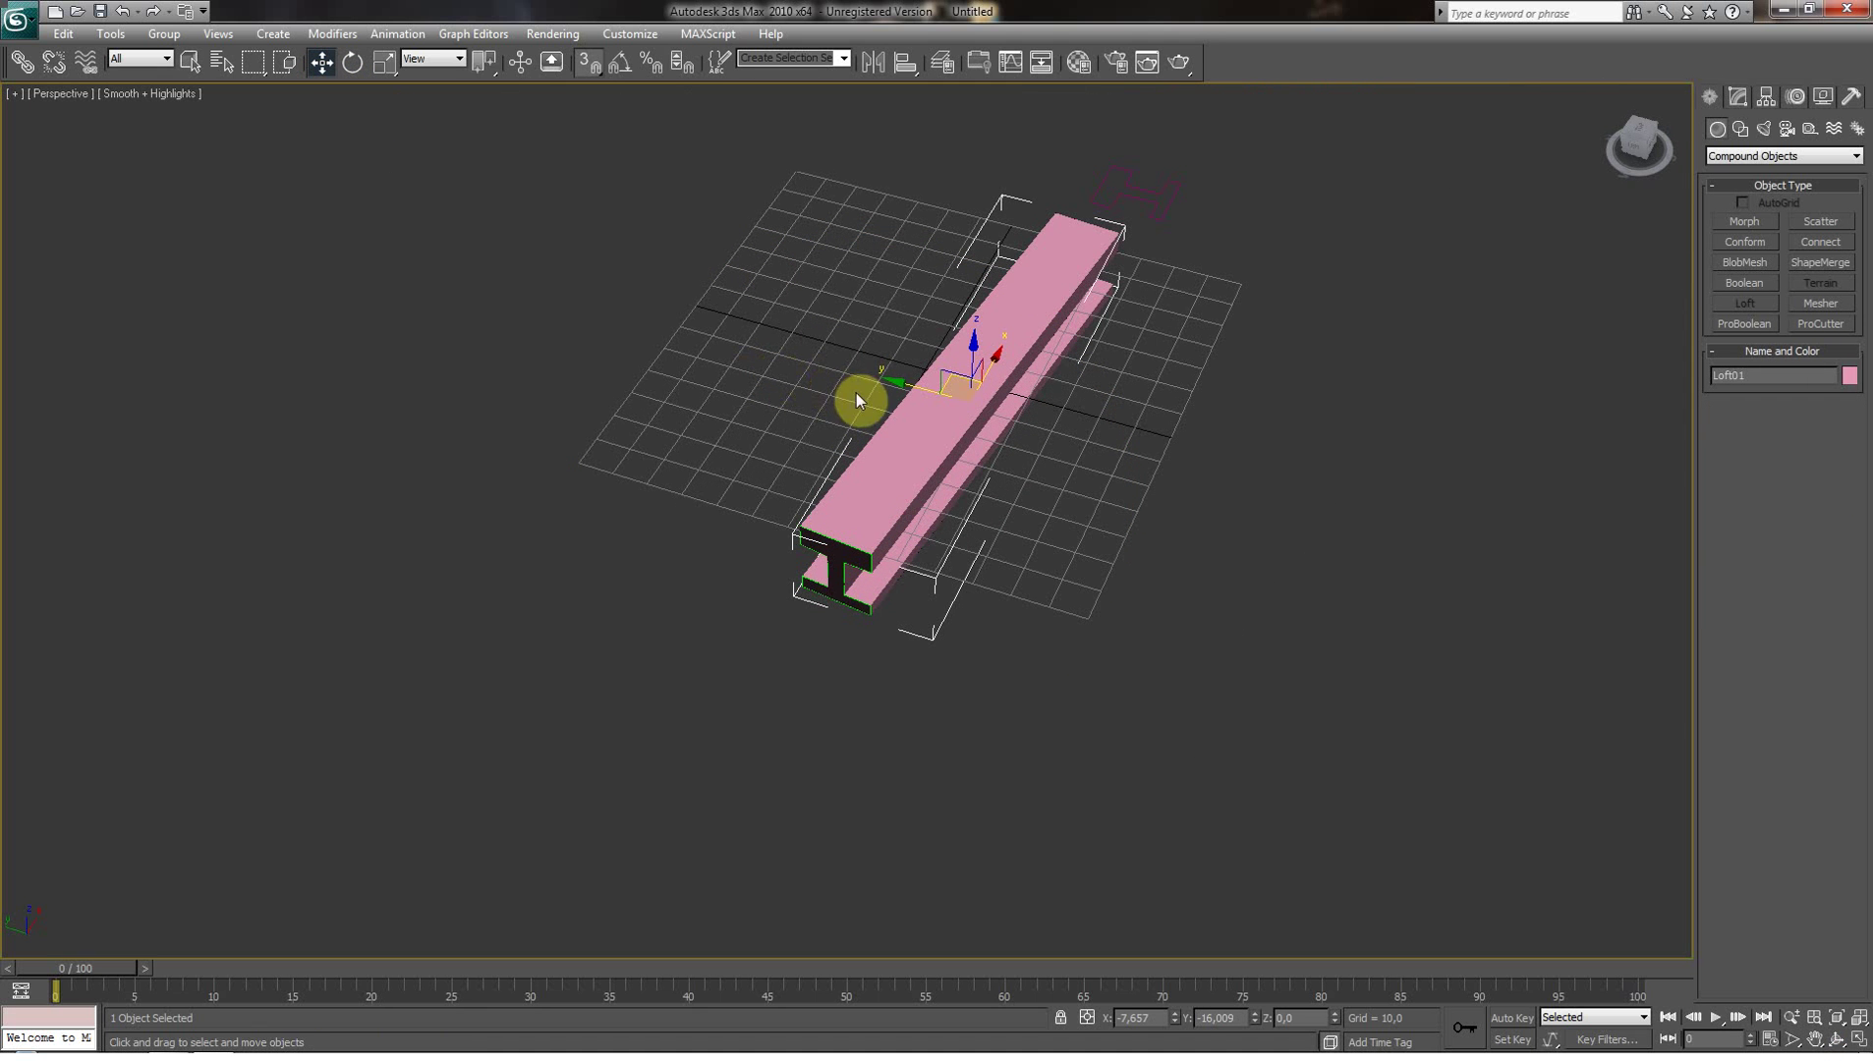
left_click(600, 66)
mouse_move(901, 384)
left_mouse_down("shift")
mouse_move(639, 327)
mouse_move(688, 373)
left_mouse_up("shift")
left_click(1014, 623)
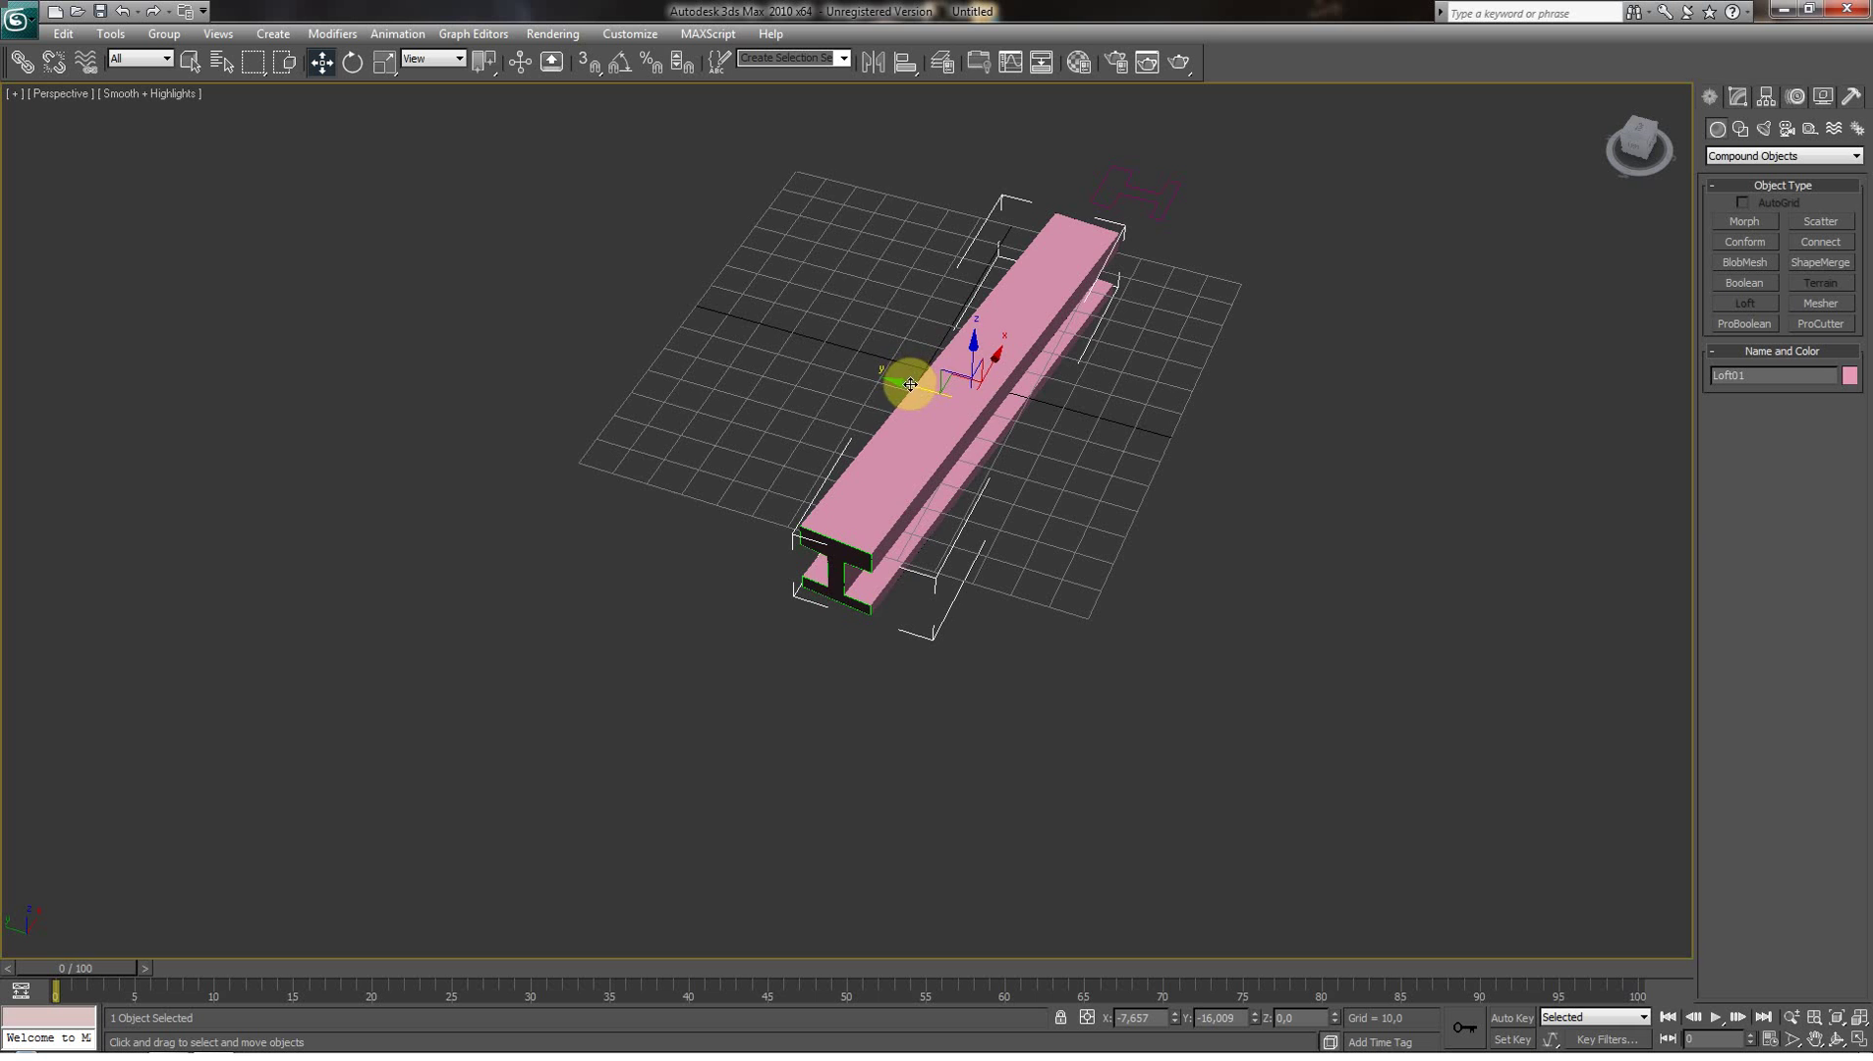
left_click_drag(910, 384, 807, 430)
scroll(915, 478, "up", 5)
scroll(909, 452, "down", 3)
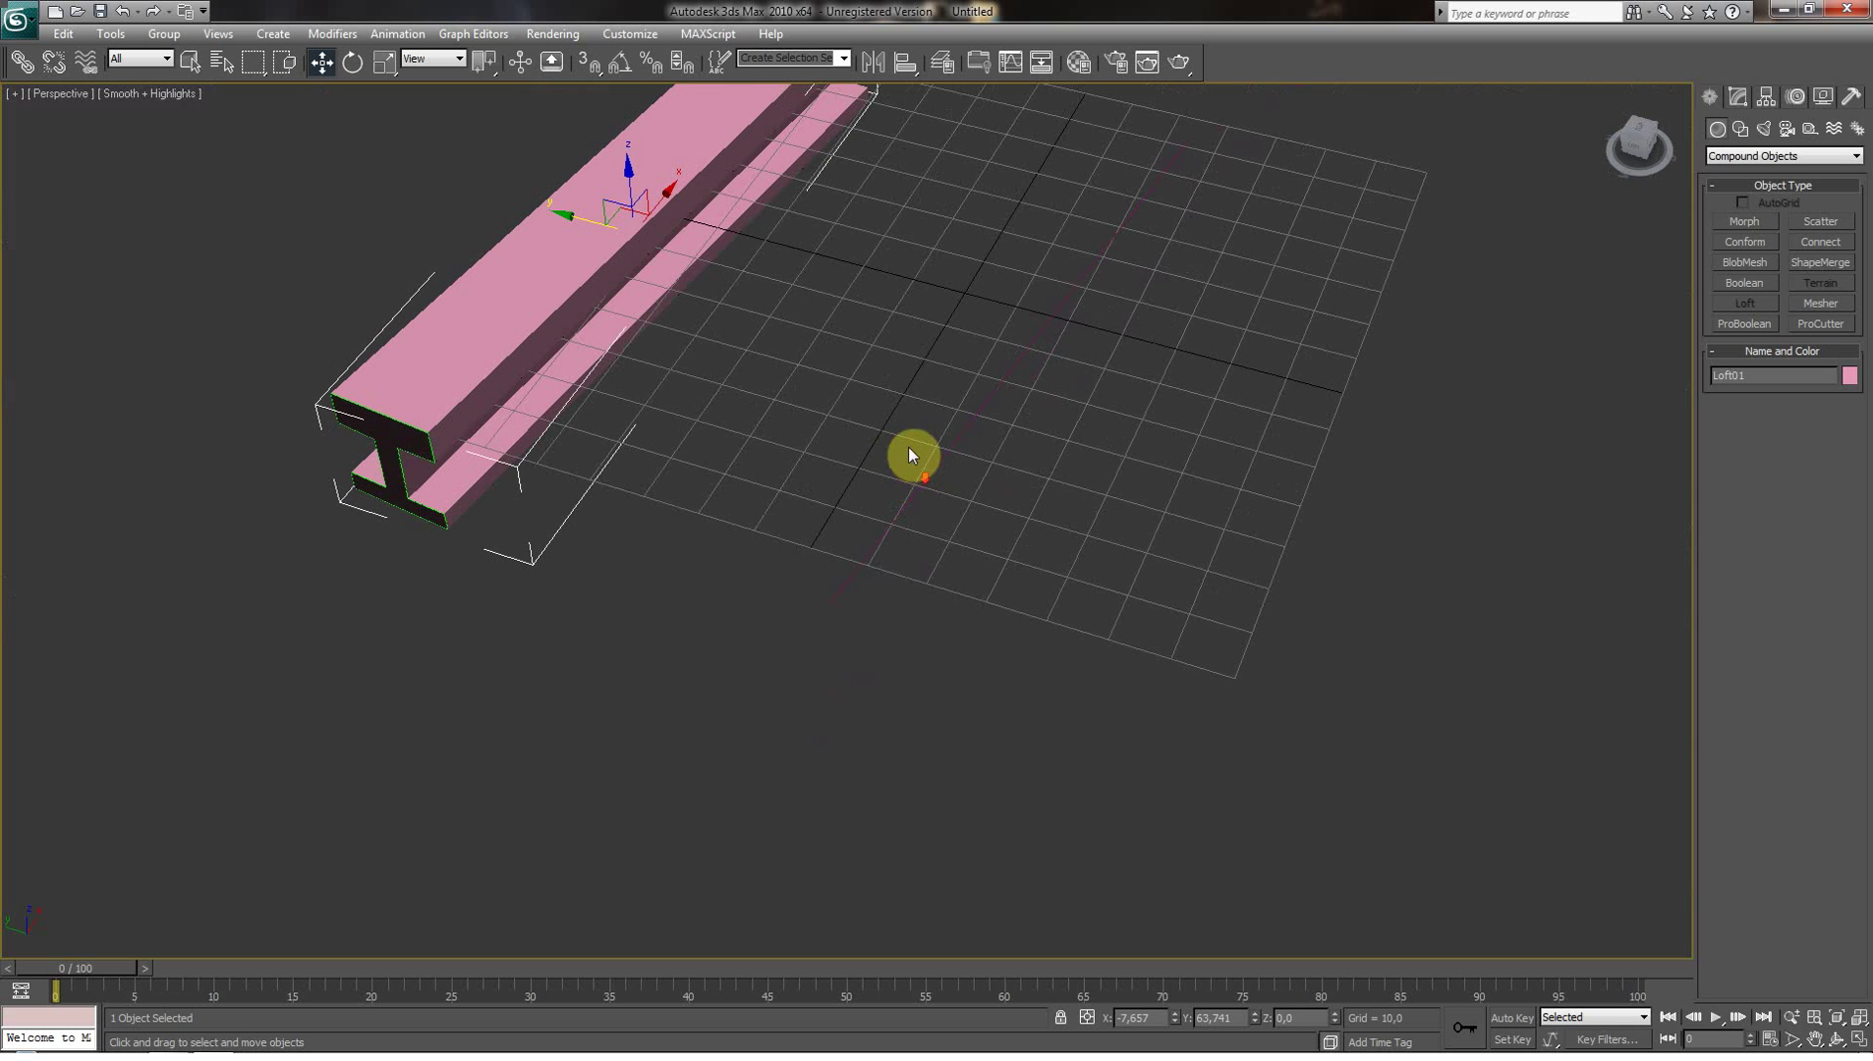
left_click(929, 472)
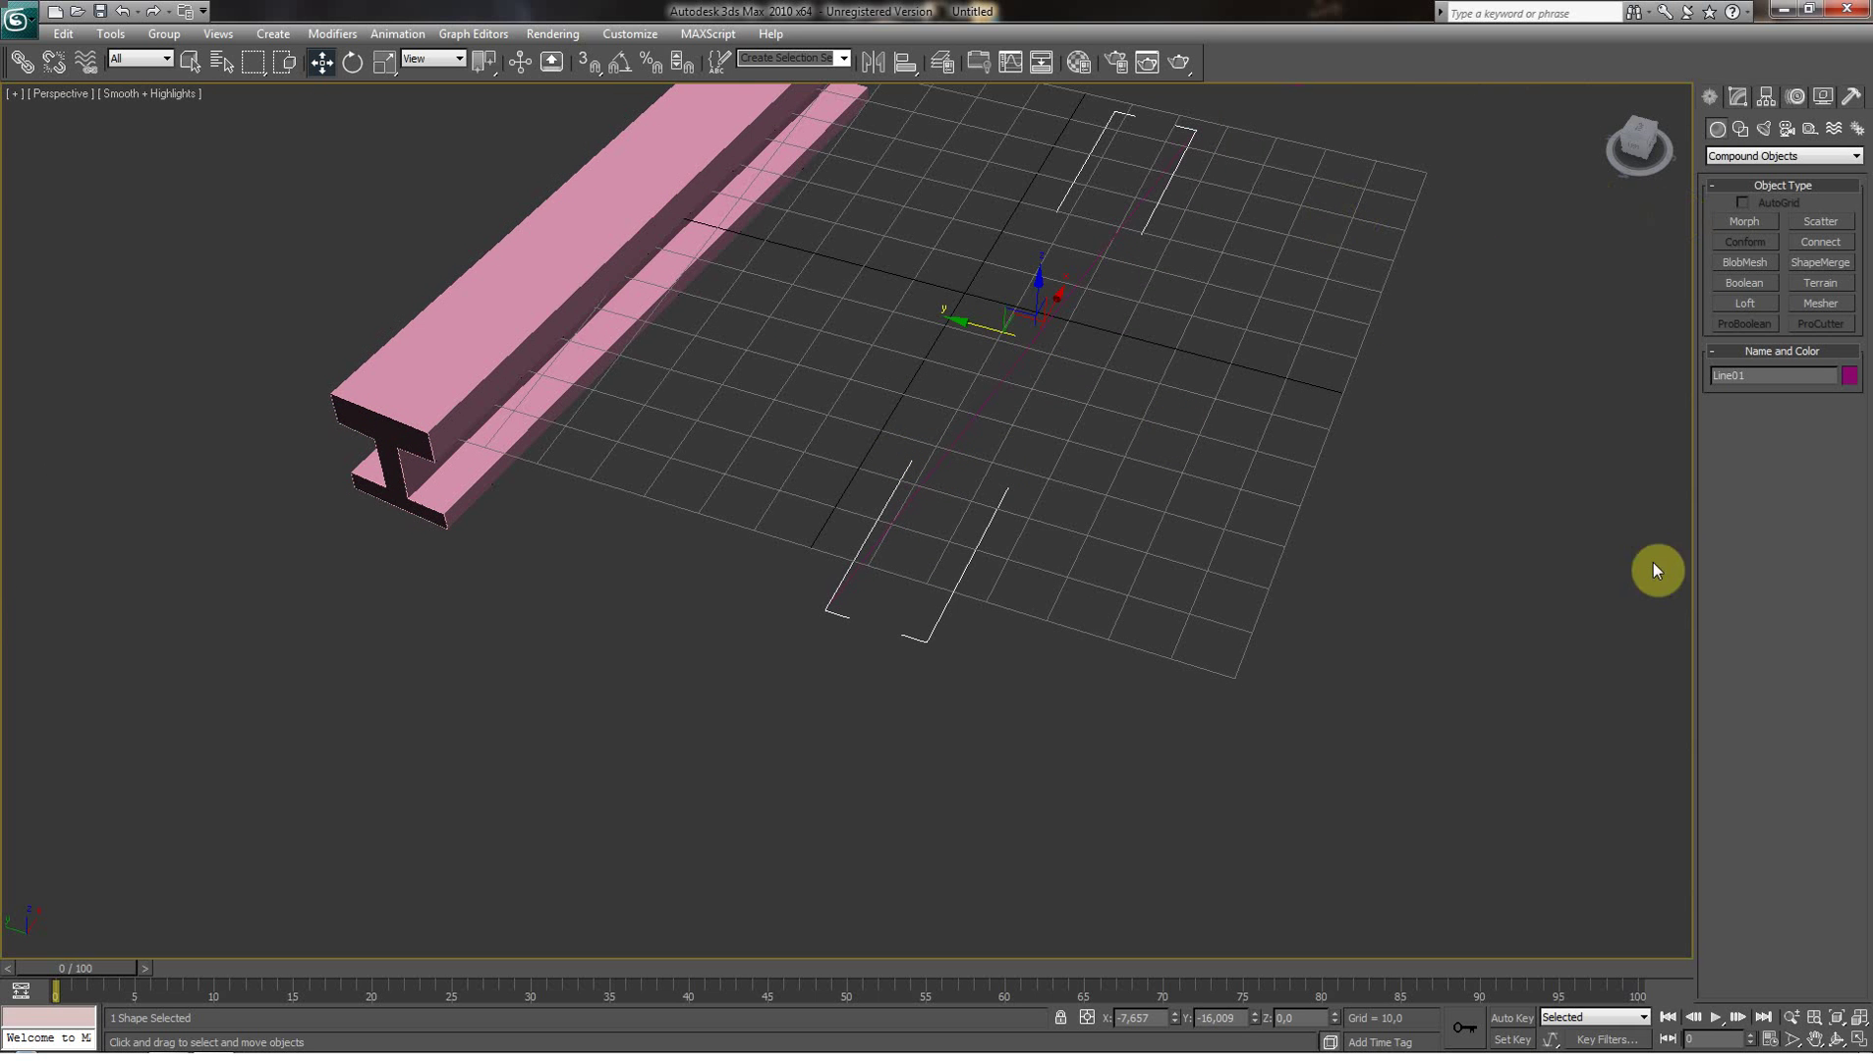
mouse_move(1862, 1050)
Step: Restore four viewports and begin a new Line outline in the Top view
left_click(1858, 1040)
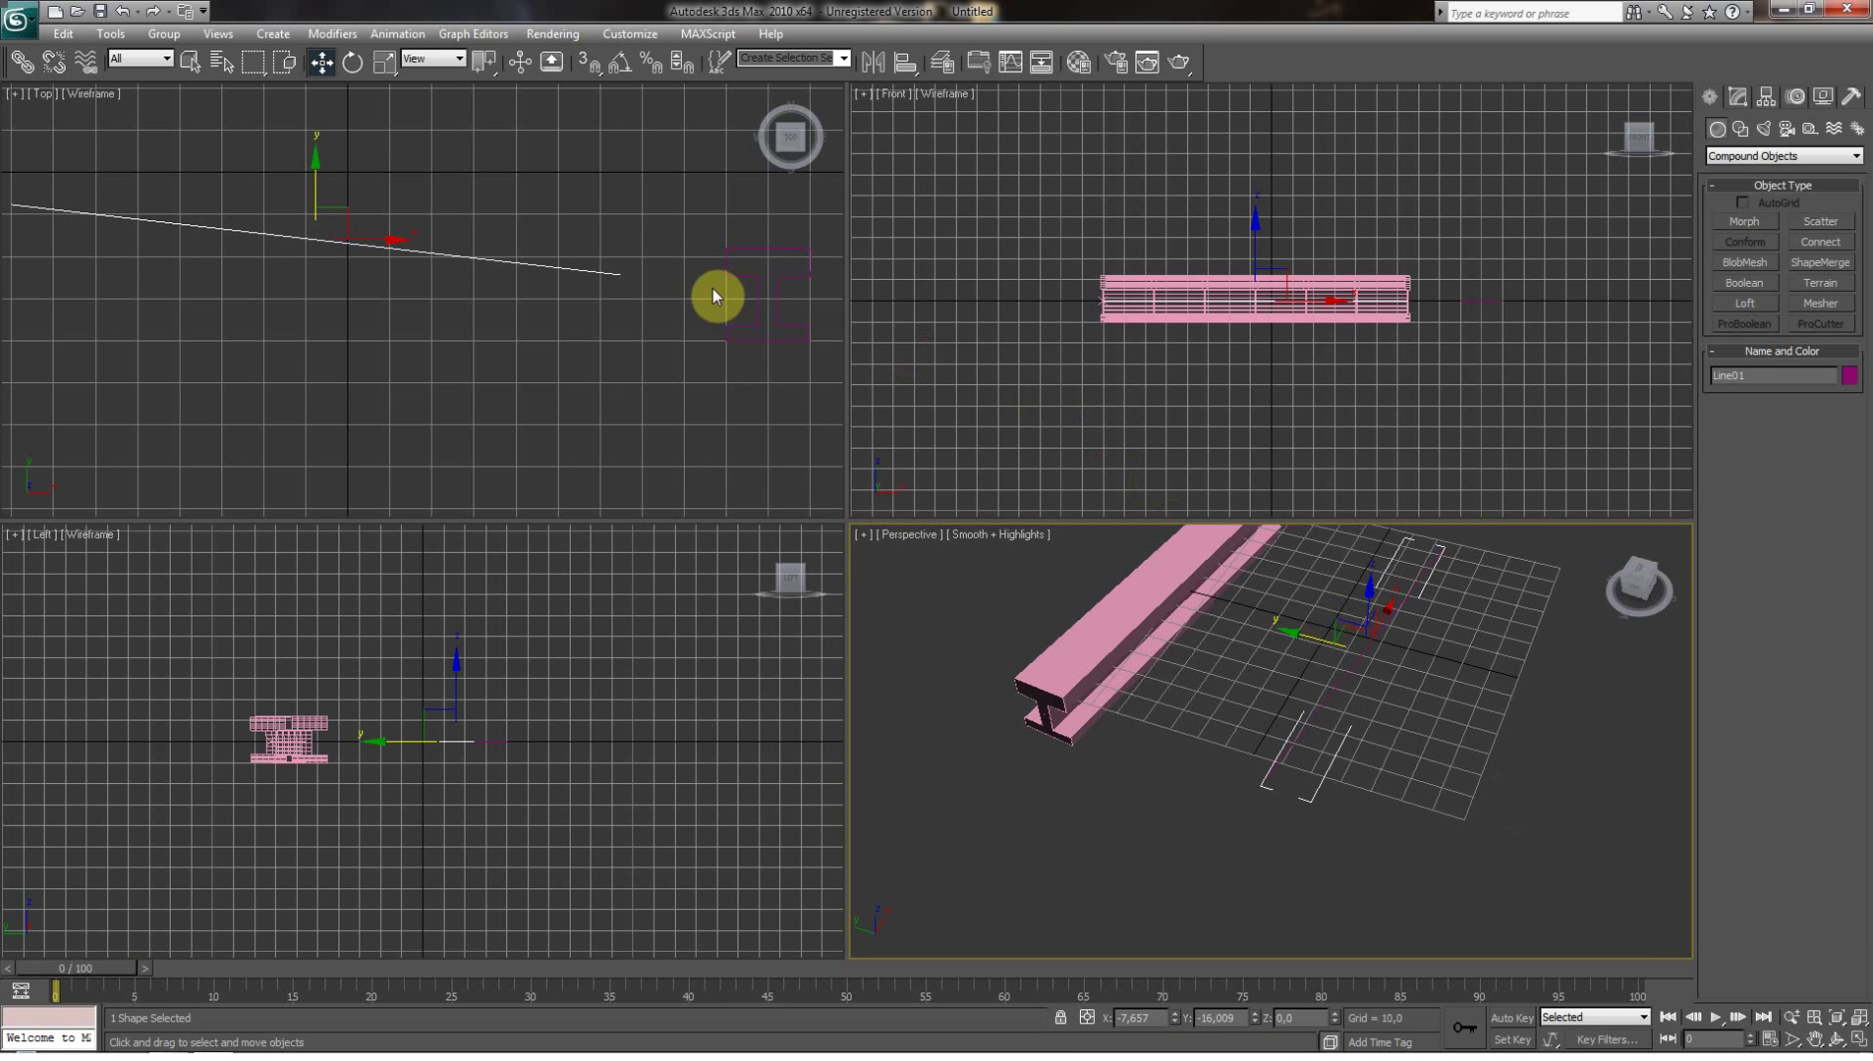
left_click(1740, 130)
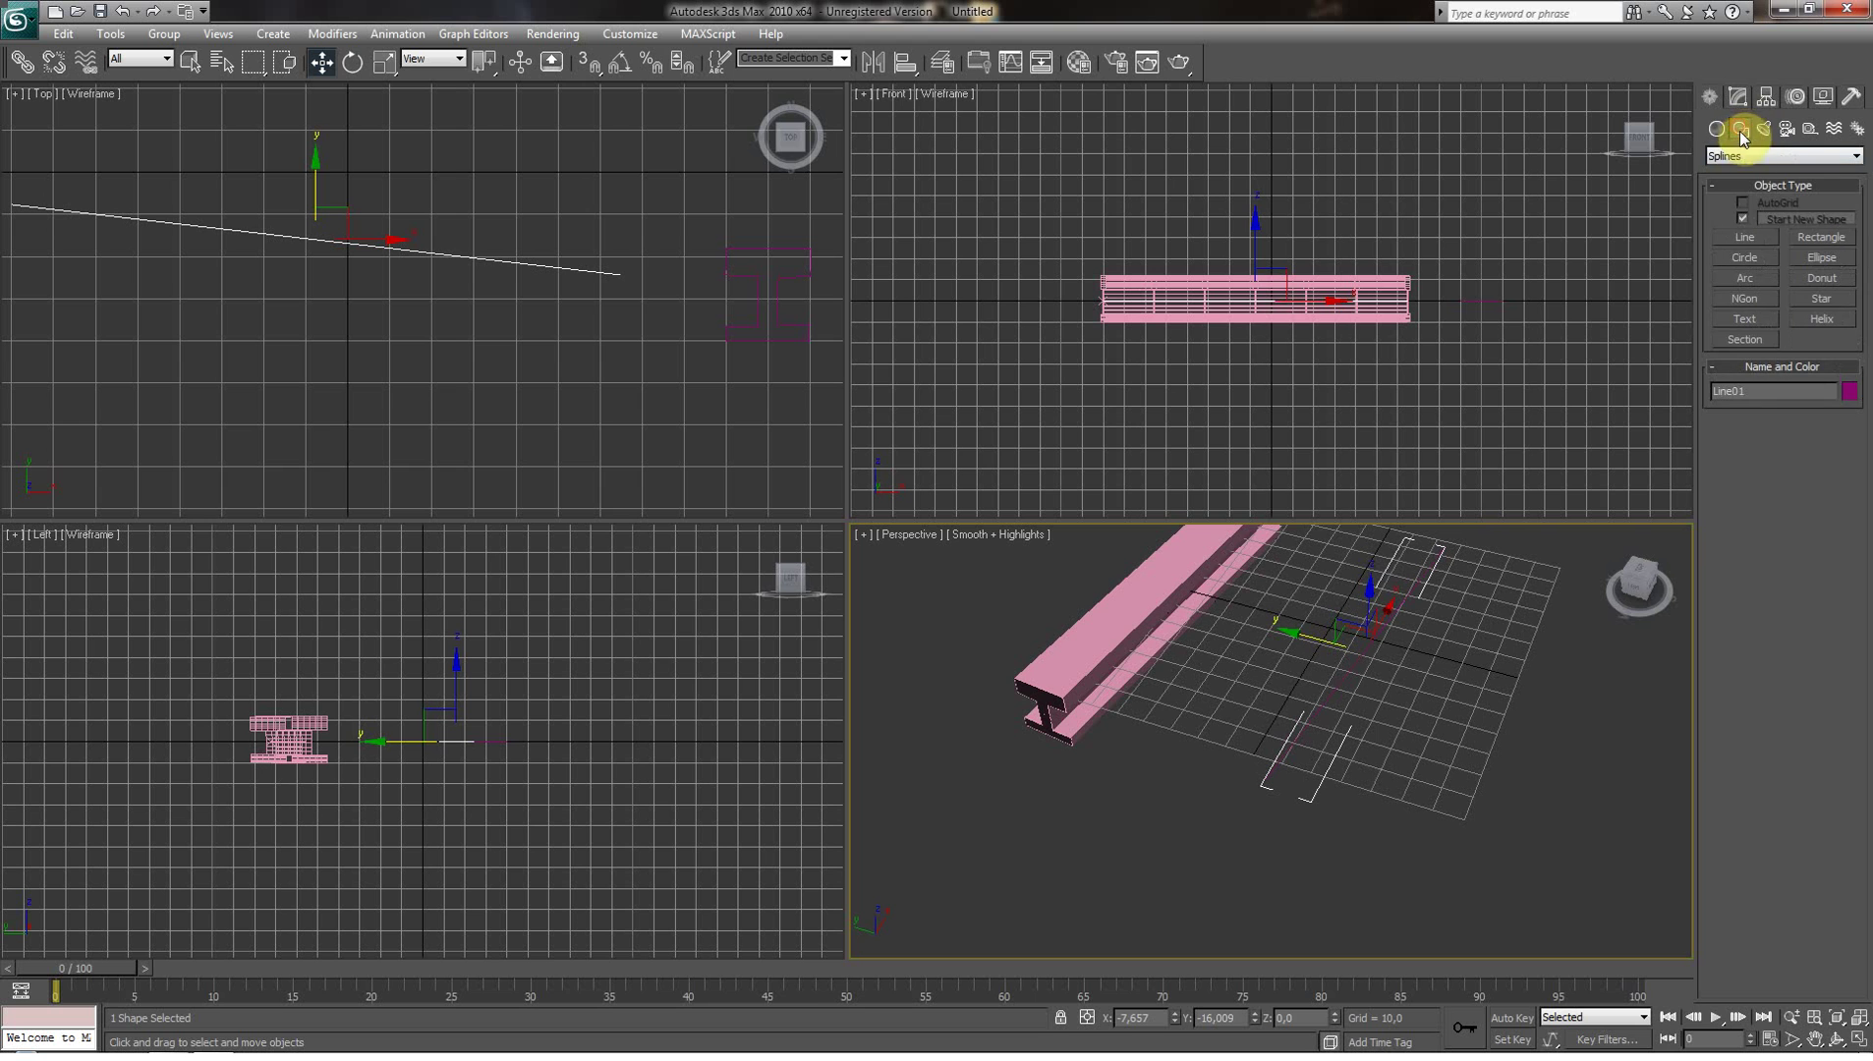
left_click(1745, 237)
left_click(513, 362)
left_click(584, 404)
left_click_drag(615, 354, 612, 320)
Step: Add the remaining corners, close the spline as Line03, and select Line01
left_click(614, 322)
left_click(587, 339)
left_click(544, 292)
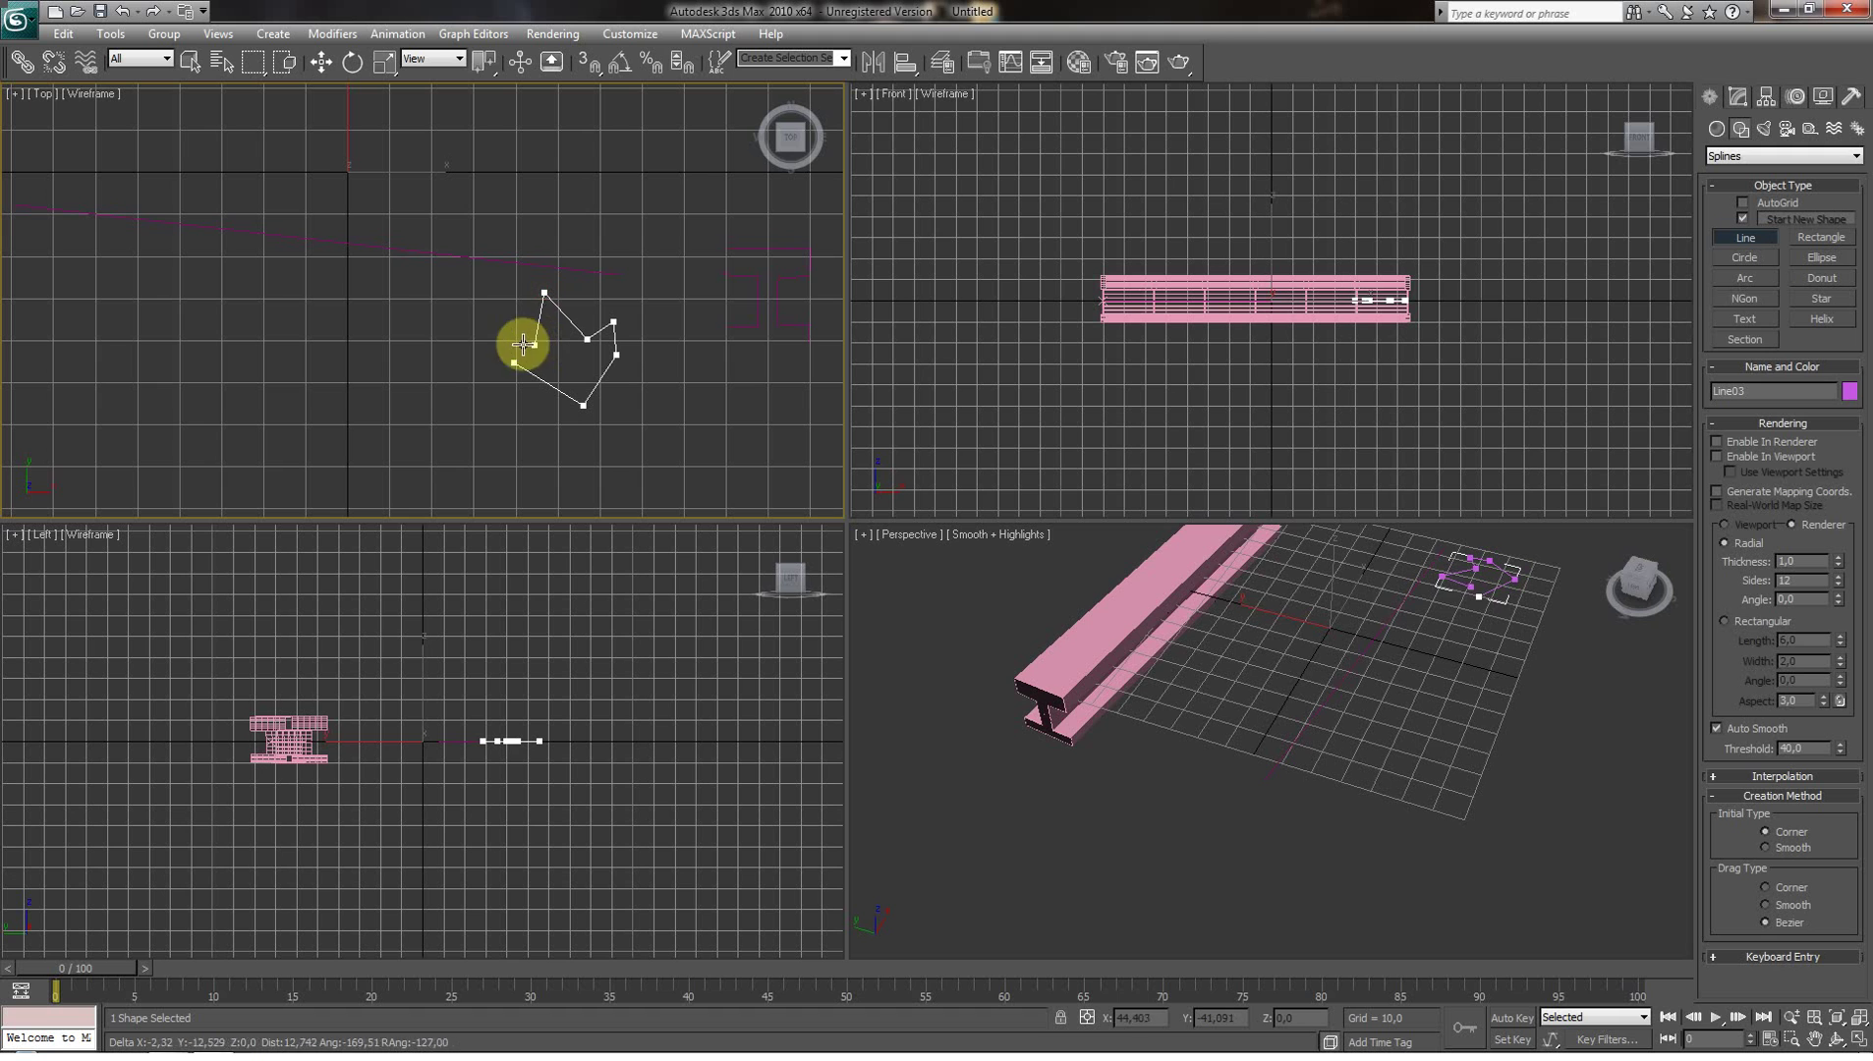
left_click(507, 327)
left_click(457, 340)
left_click(514, 362)
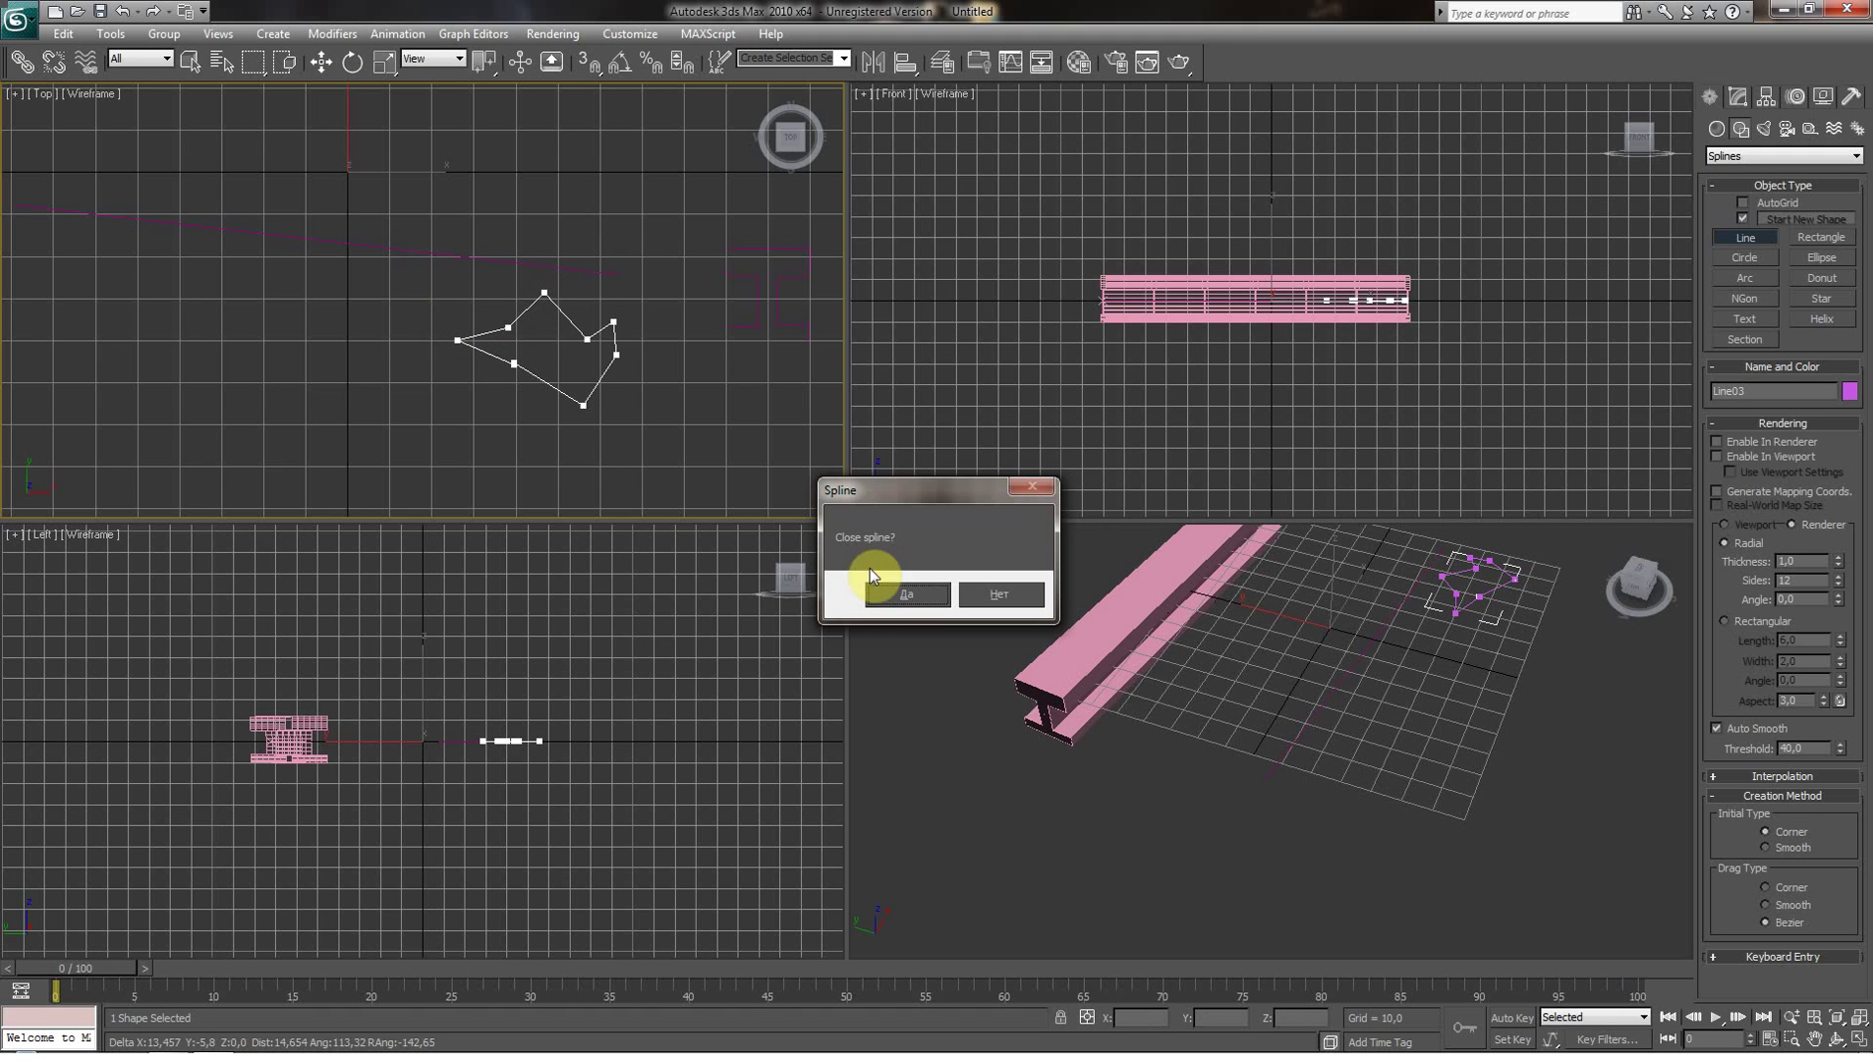
left_click(919, 595)
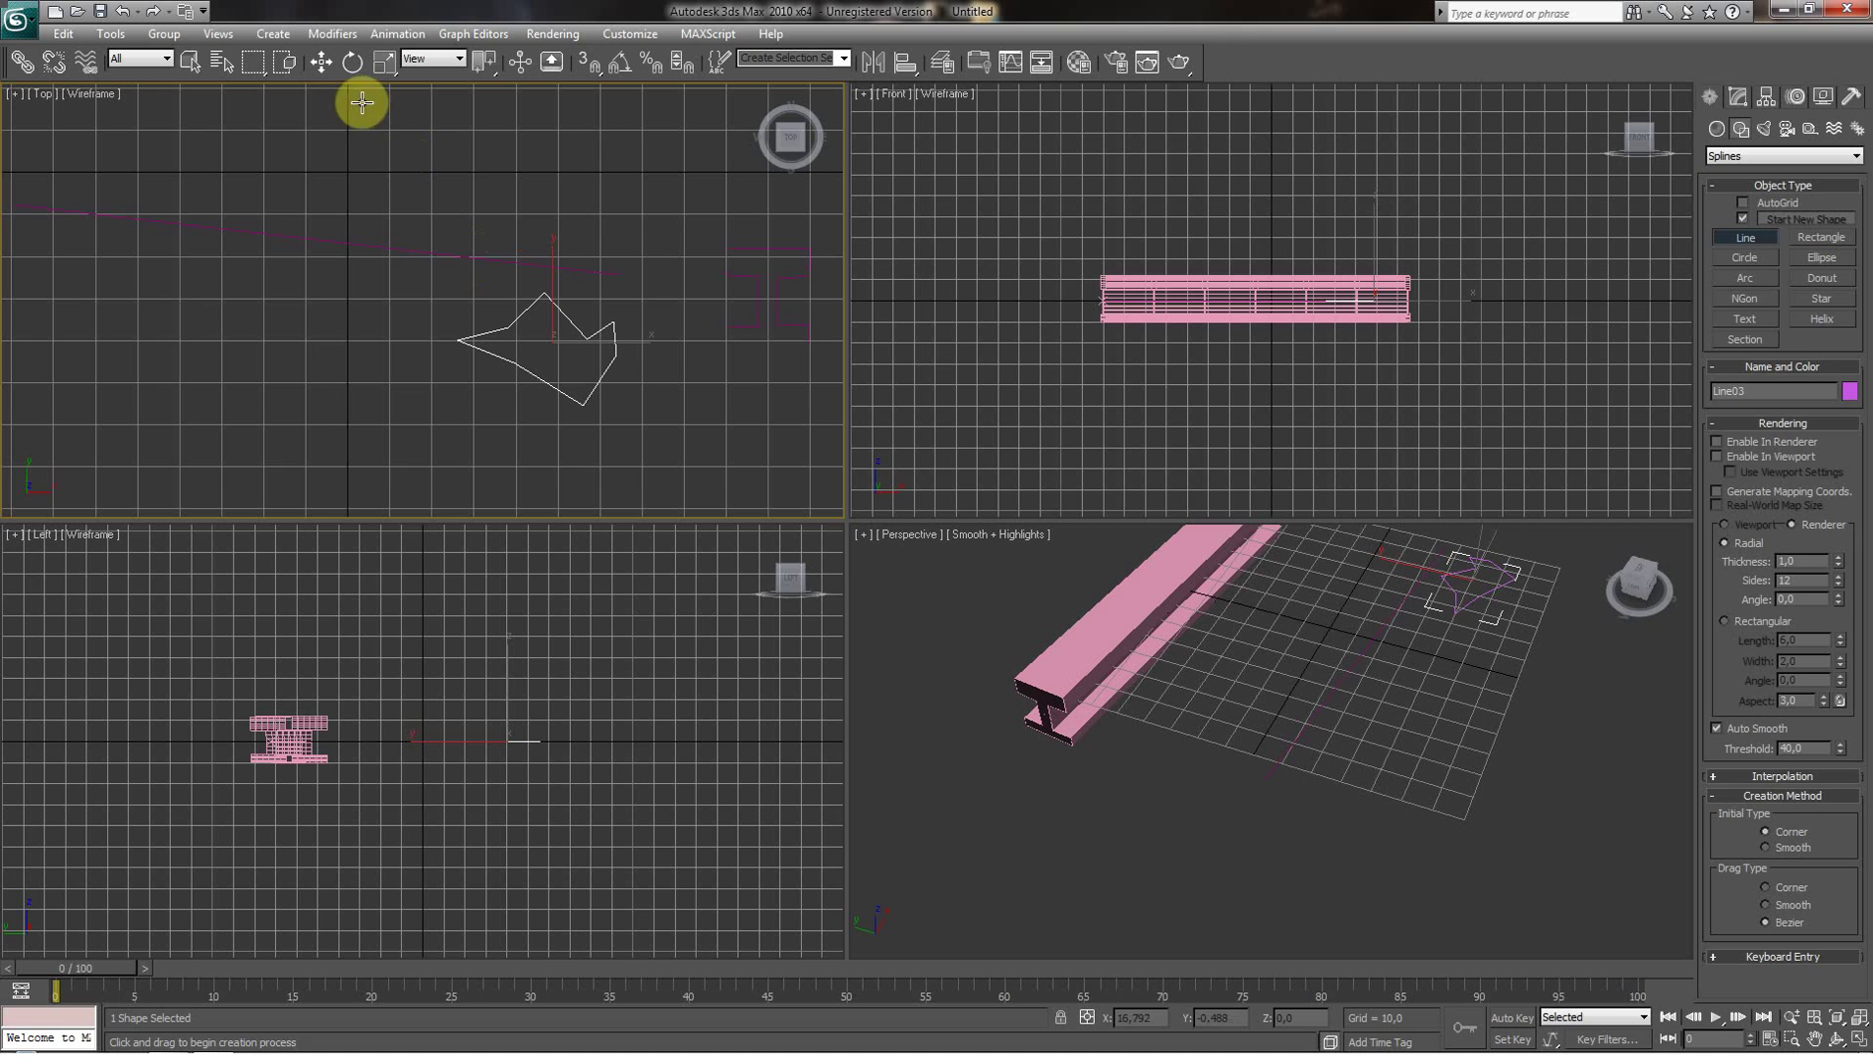
left_click(190, 62)
left_click(314, 238)
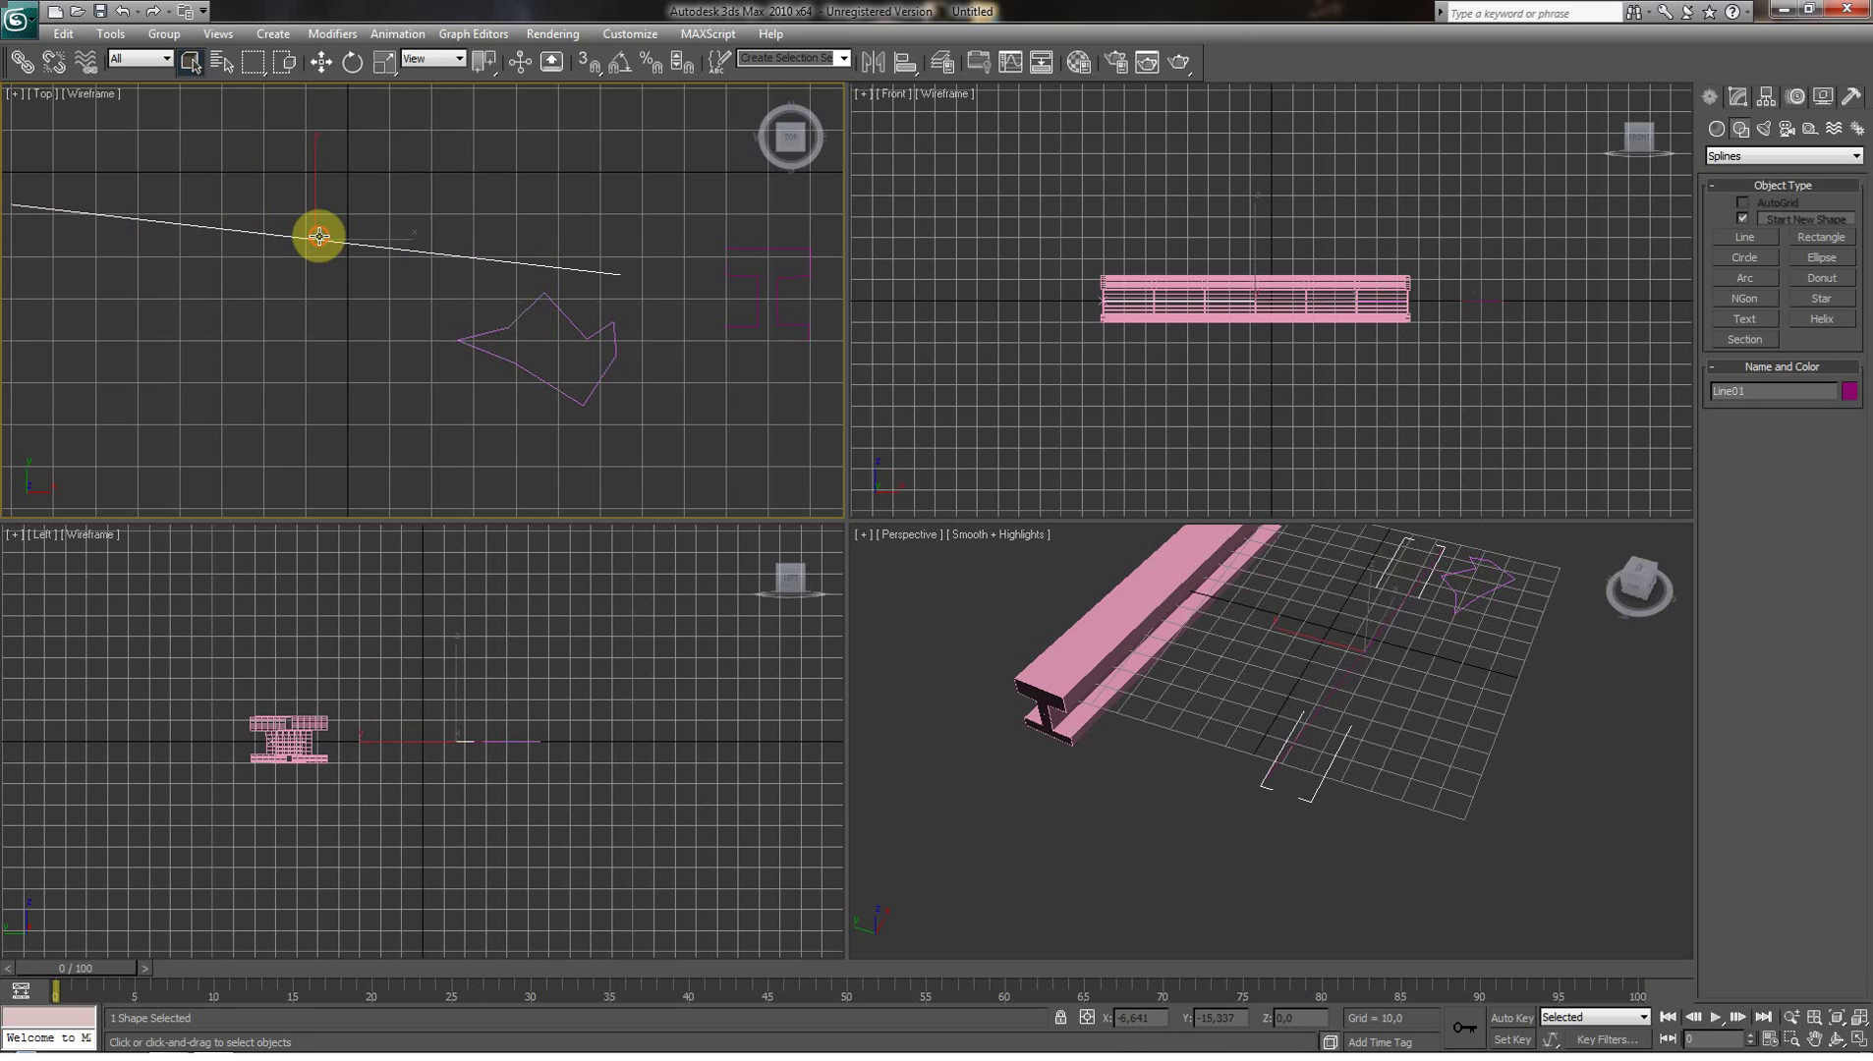
Step: Loft the star profile along Line01 to create the crimson Loft02
left_click(1718, 127)
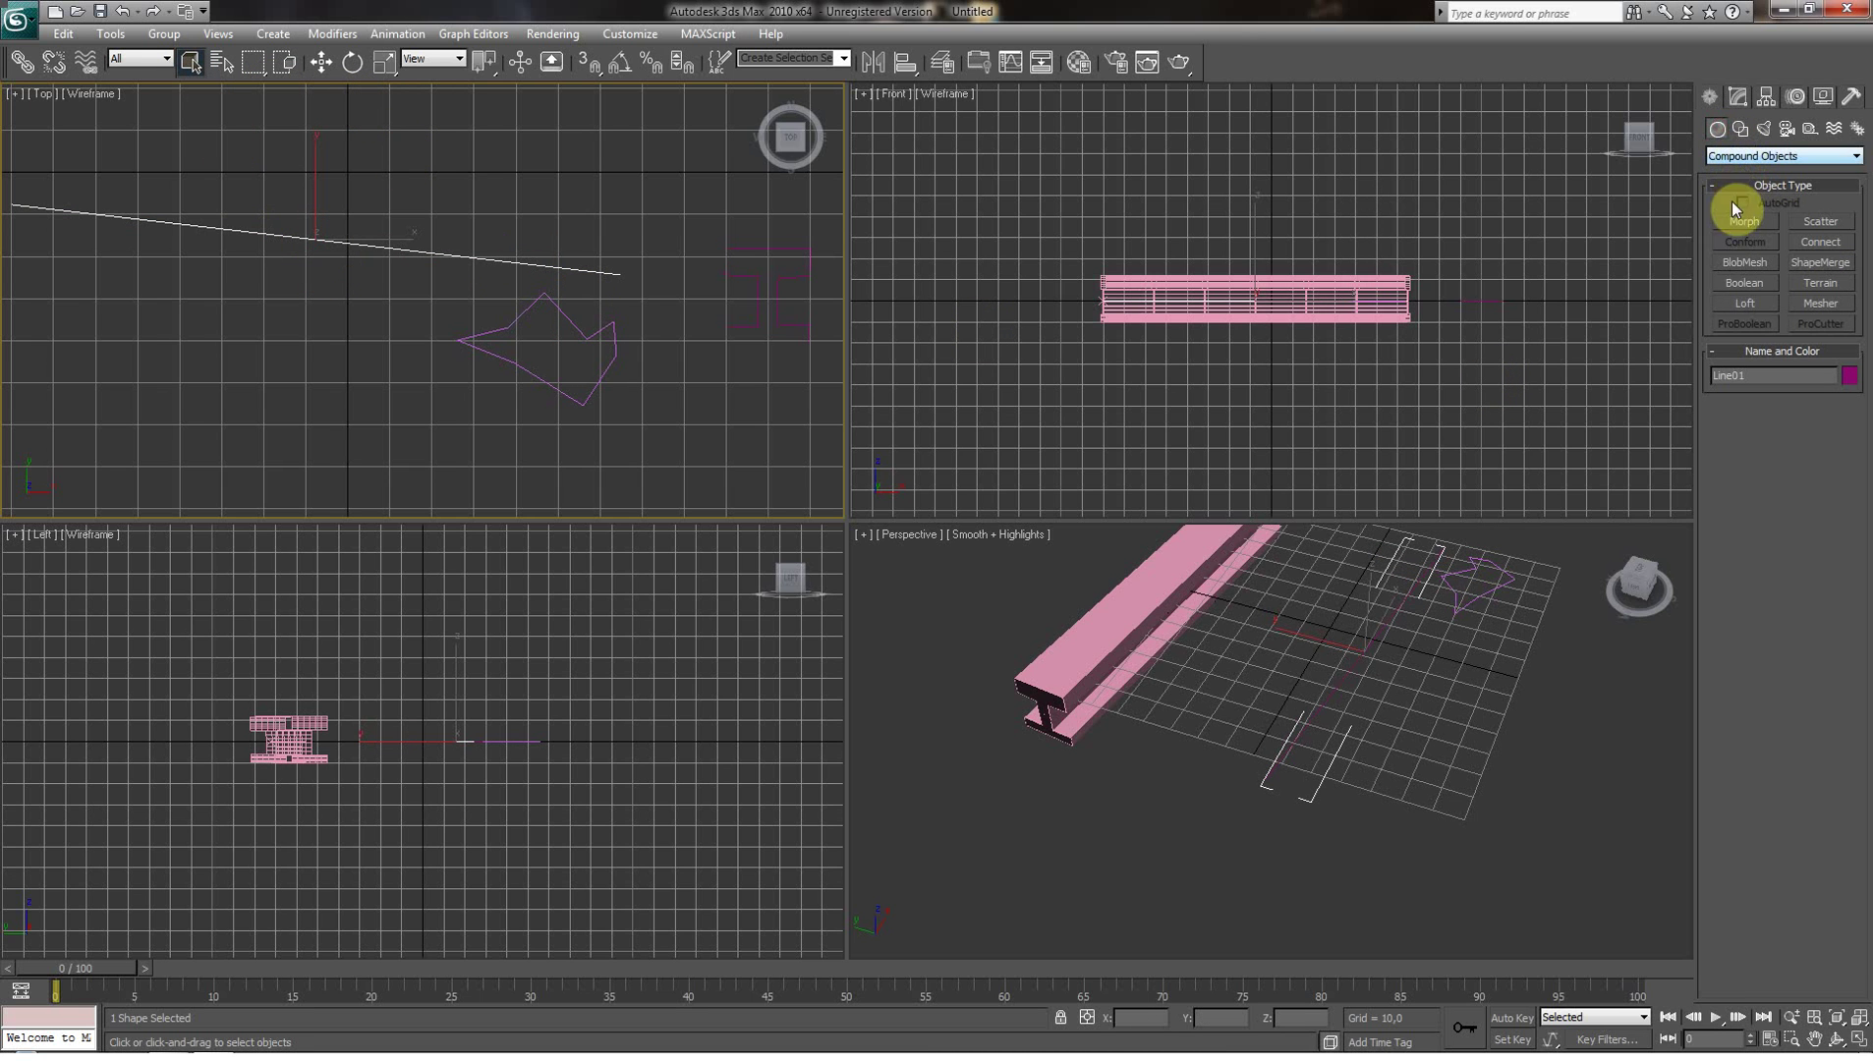
left_click(1745, 305)
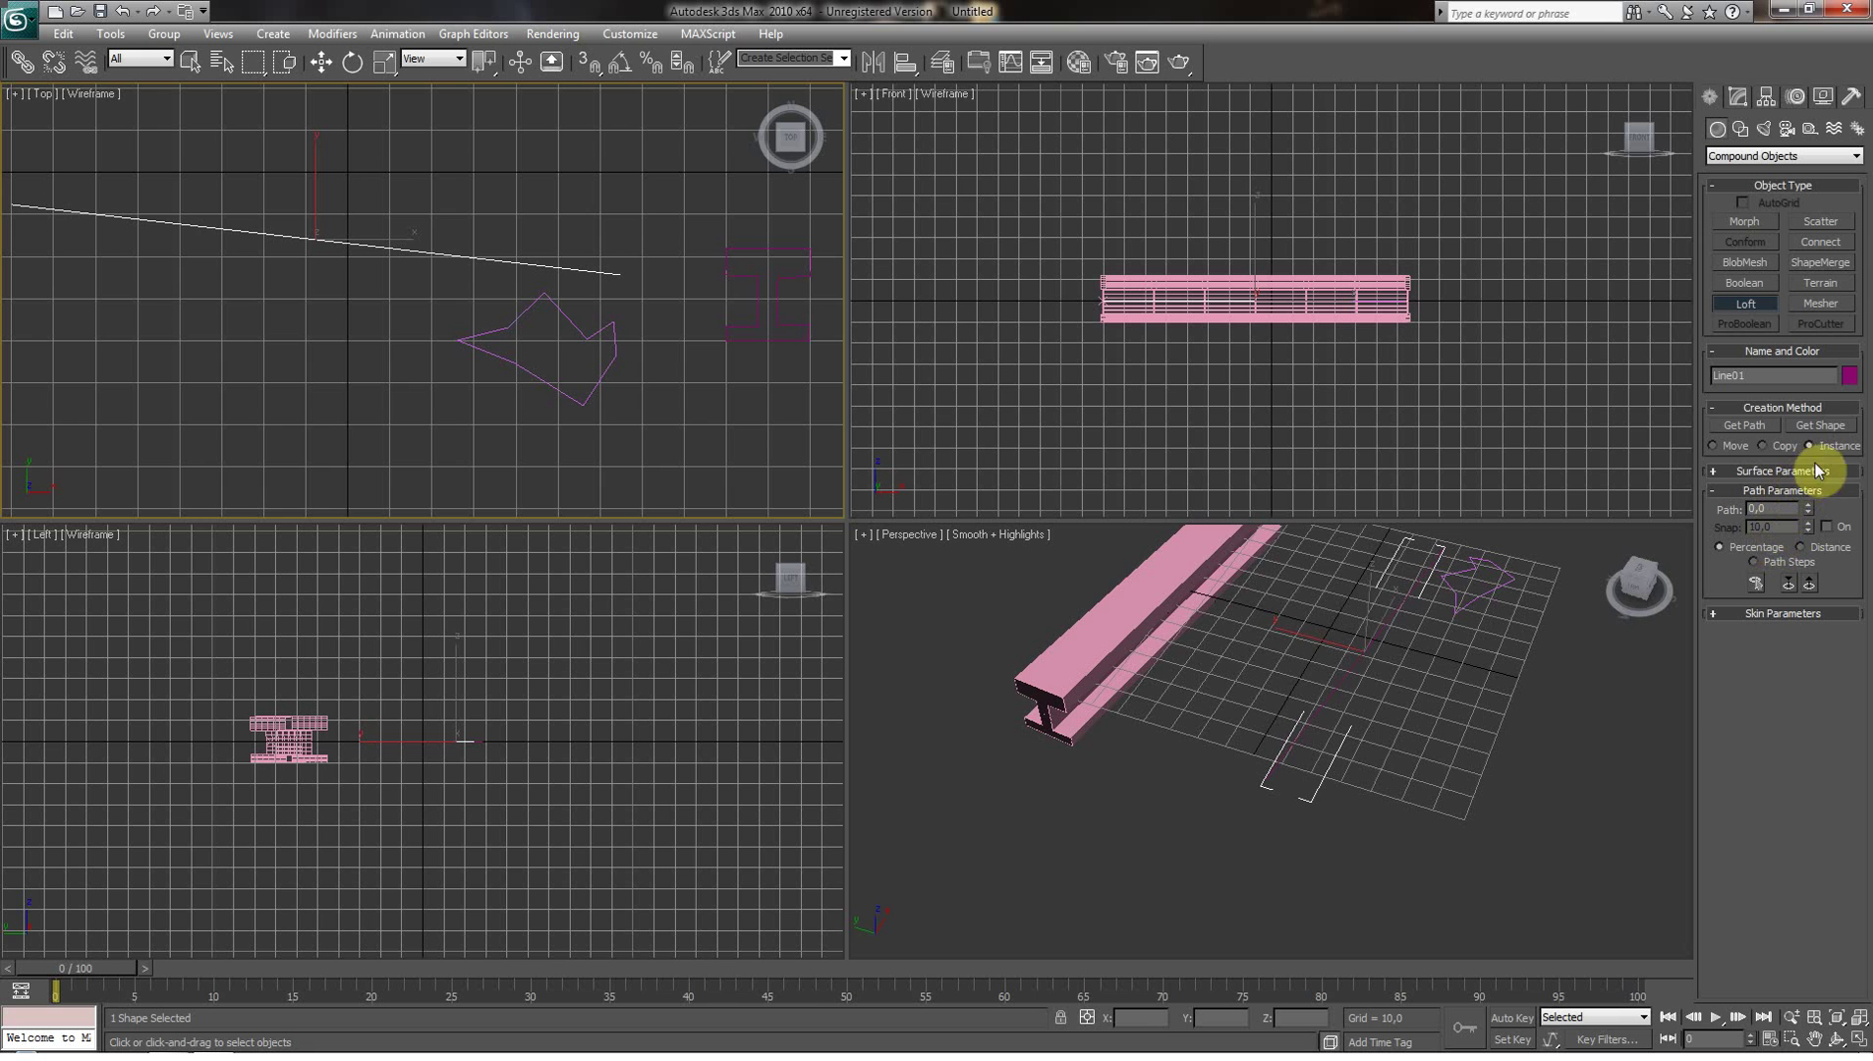
left_click(592, 394)
left_click(1815, 1039)
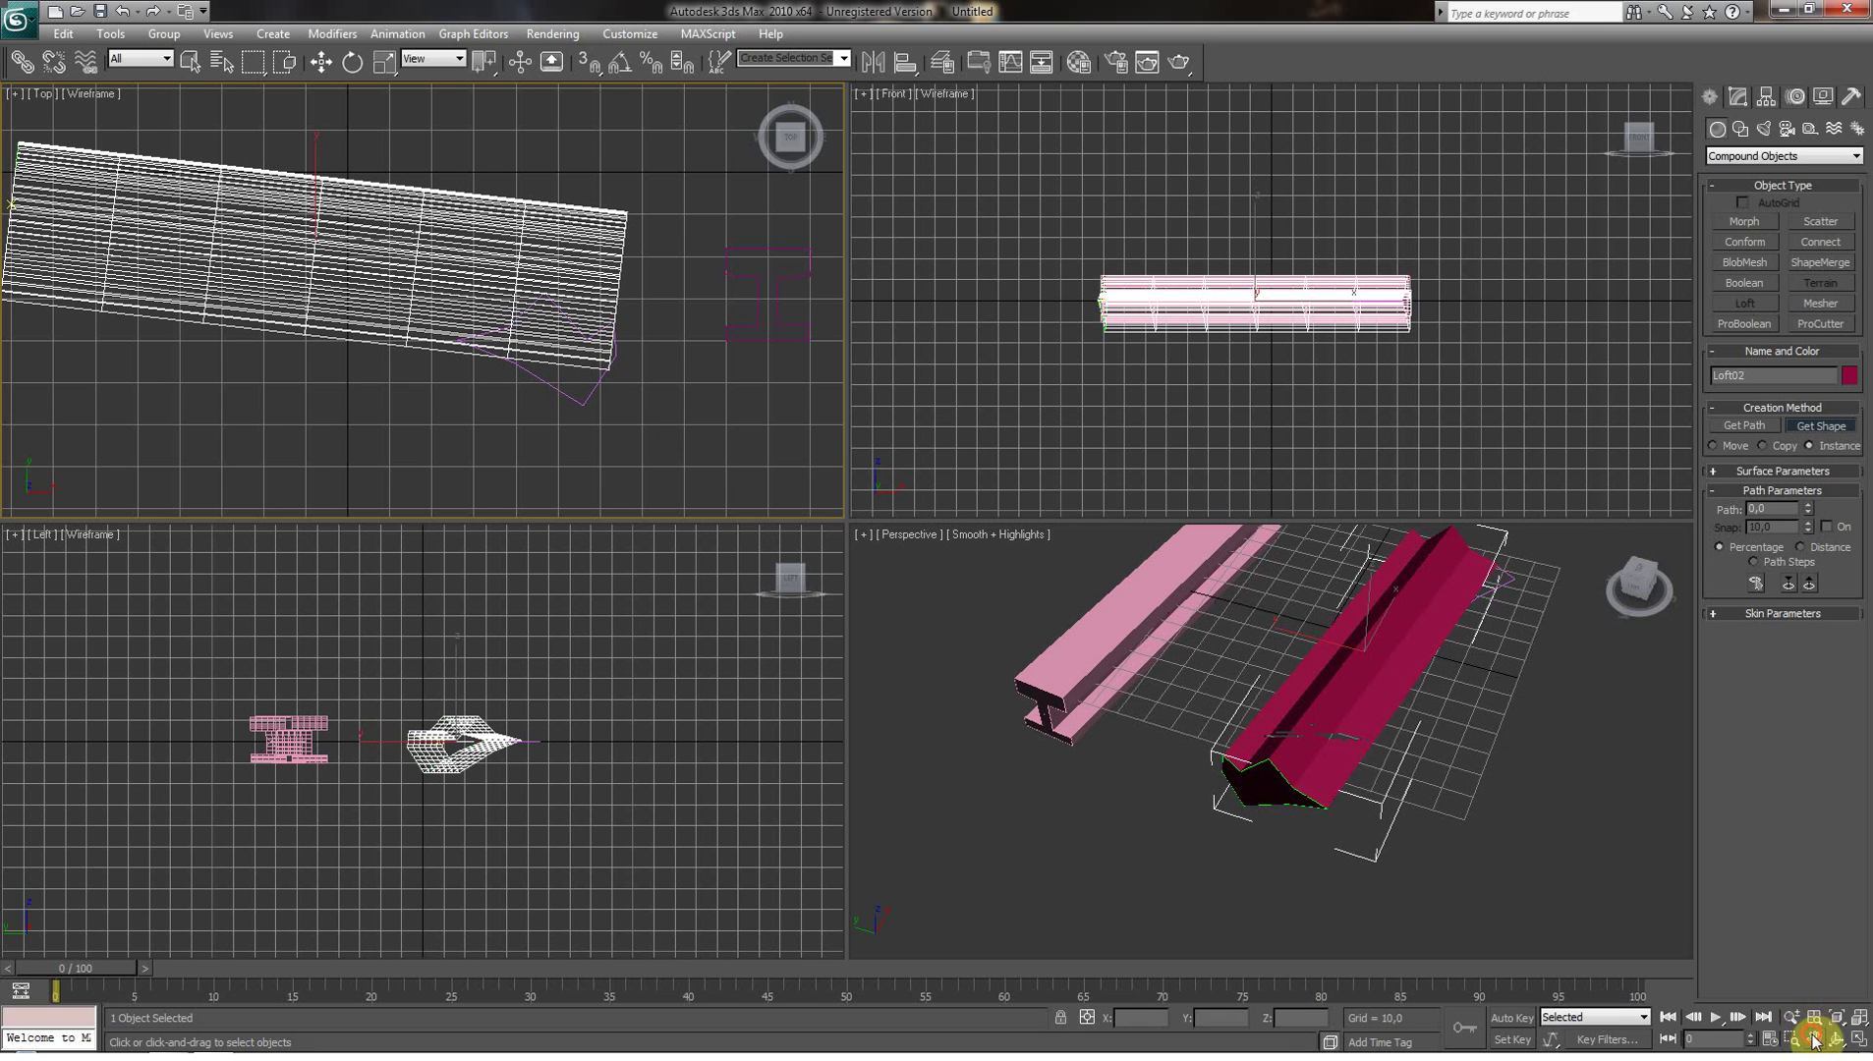
left_click_drag(1504, 791, 1491, 803)
left_click(1858, 1038)
scroll(1046, 624, "down", 5)
scroll(976, 629, "up", 5)
Step: Move Loft02 to the right side of the grid and deselect it
left_click(321, 62)
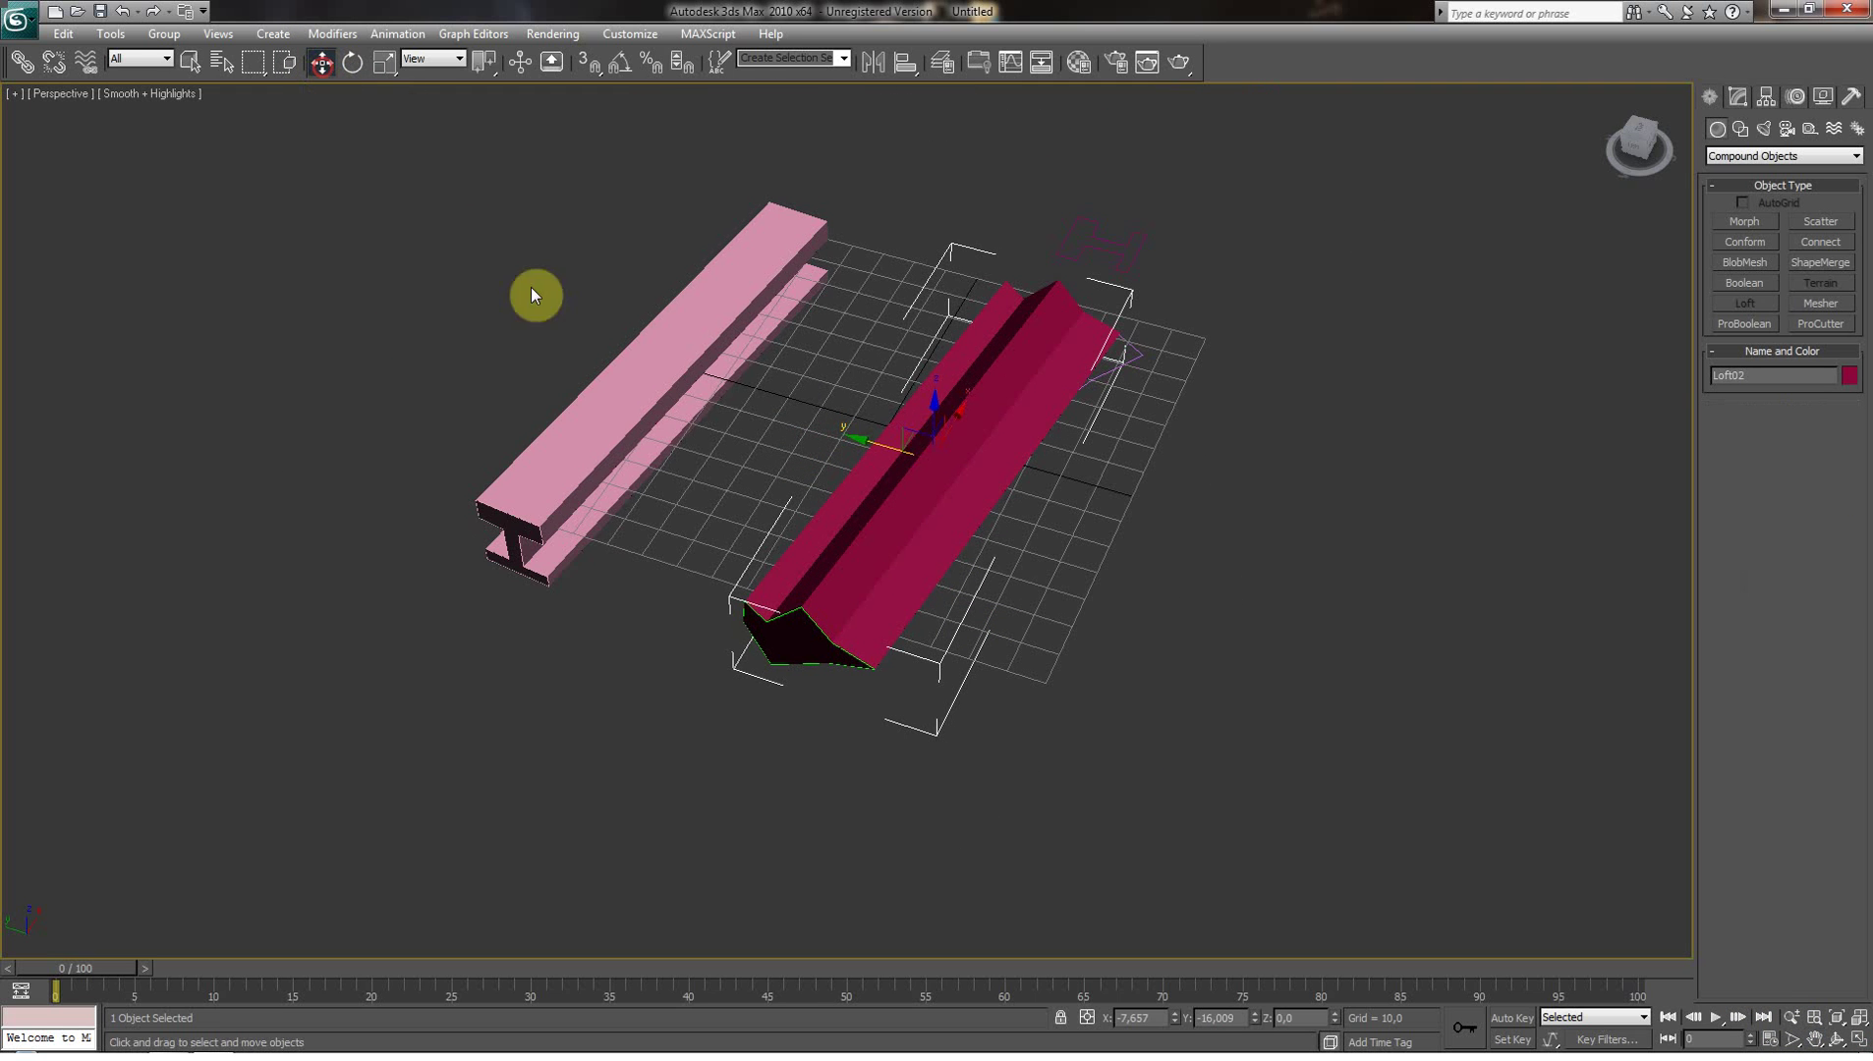
left_click_drag(867, 438, 1138, 531)
left_click(1046, 480)
scroll(995, 535, "down", 2)
scroll(975, 527, "up", 2)
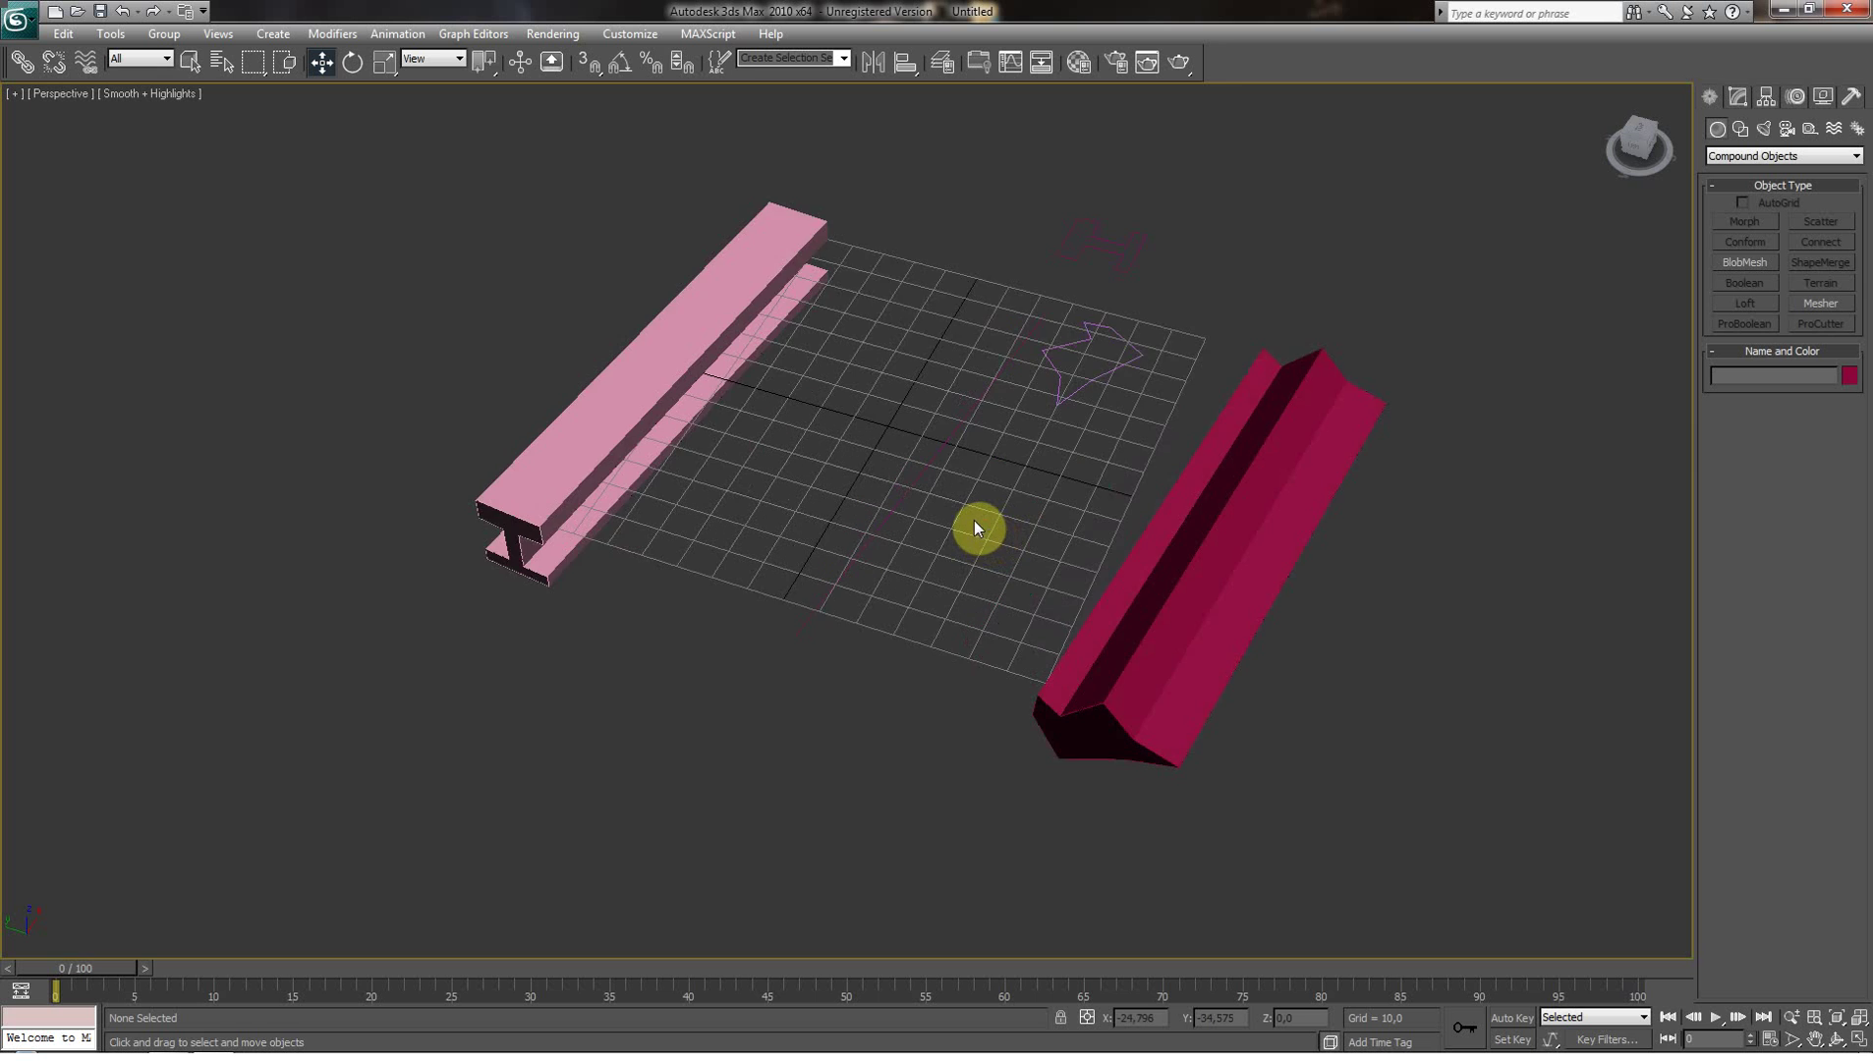
scroll(975, 520, "down", 2)
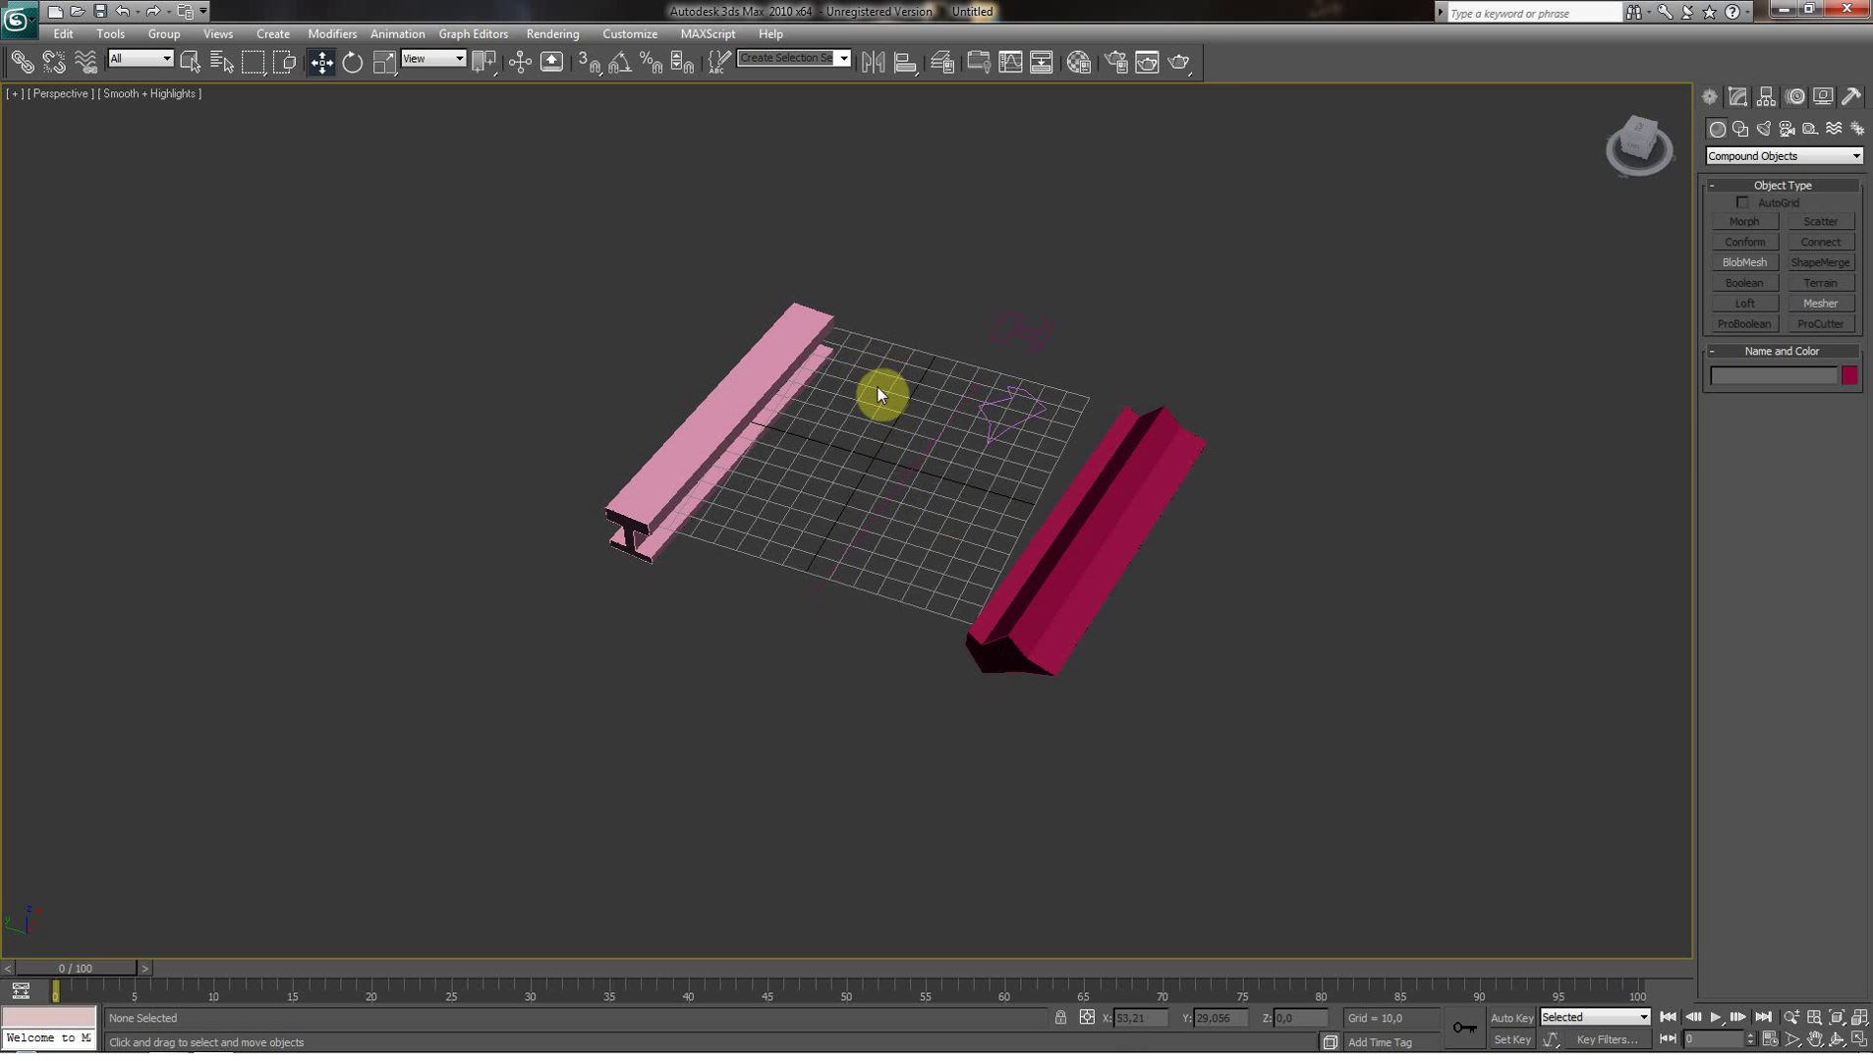
scroll(998, 496, "down", 2)
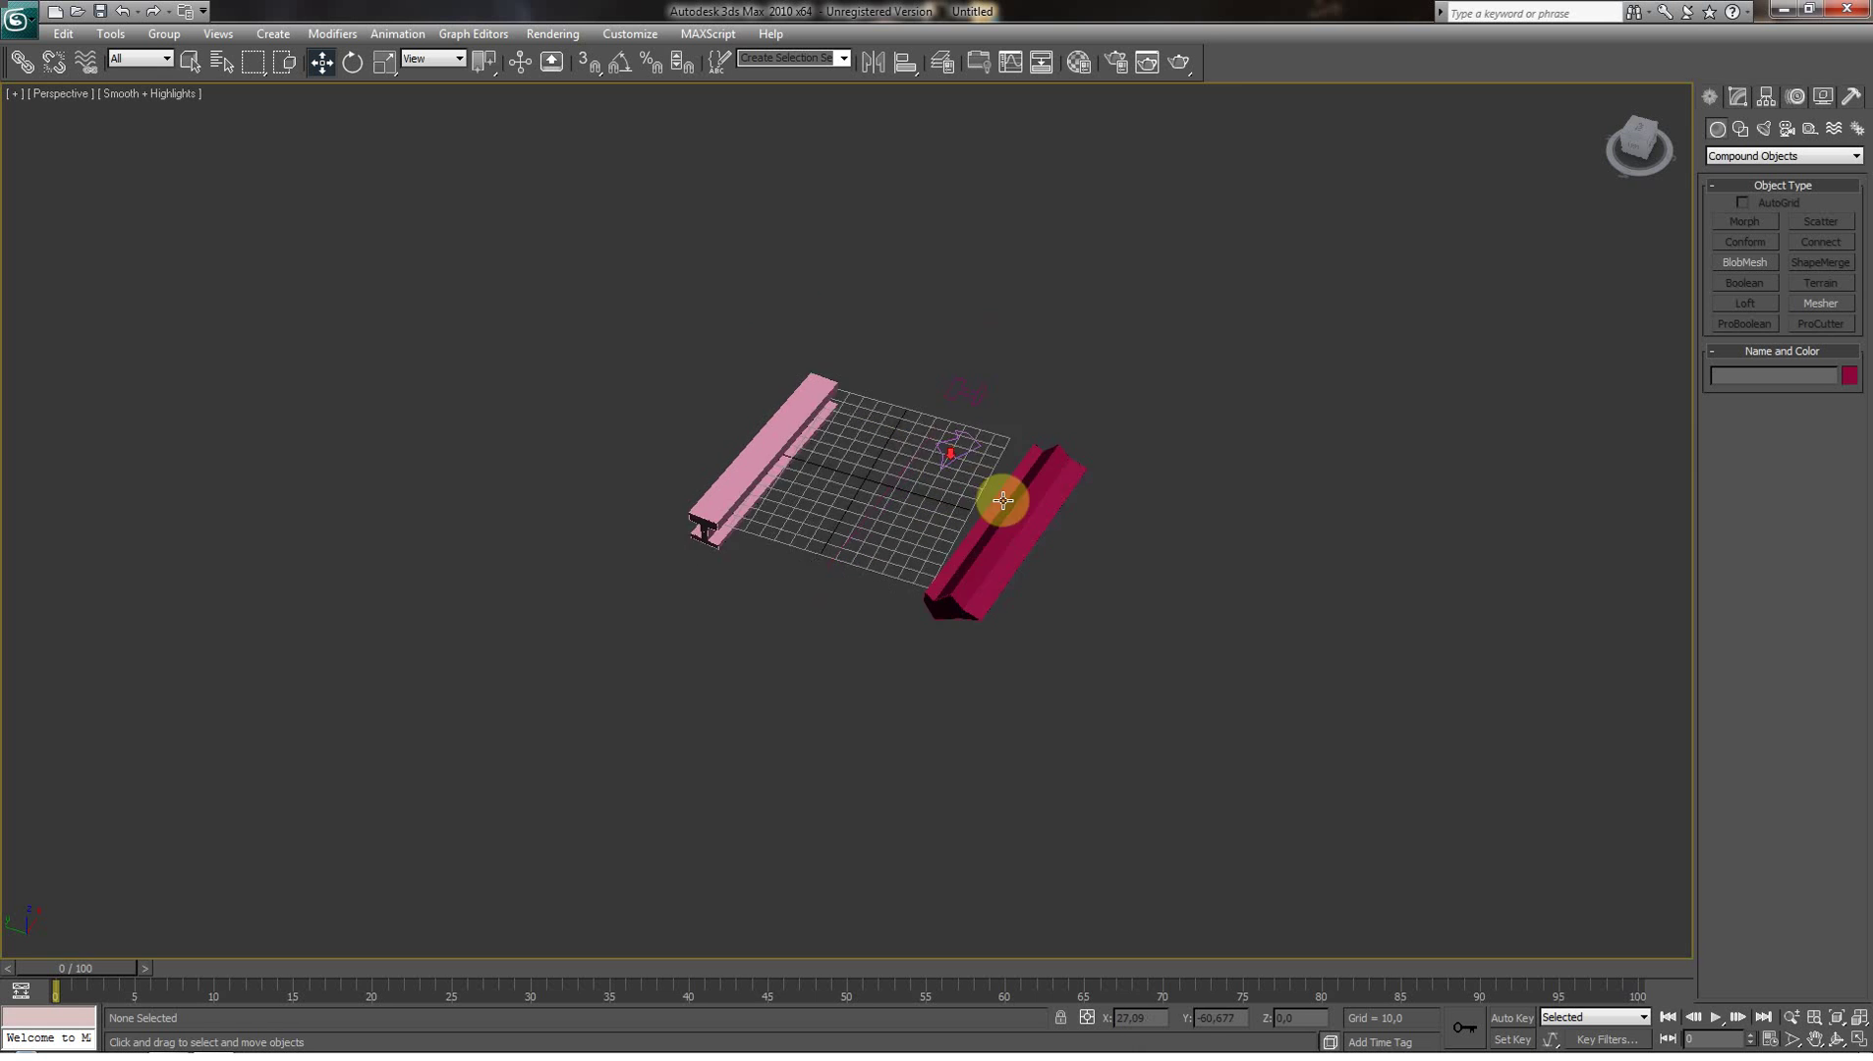
scroll(1004, 500, "up", 1)
Step: Select all objects with Ctrl+A, delete them, and zoom to the empty grid
key("ctrl+a")
key("Delete")
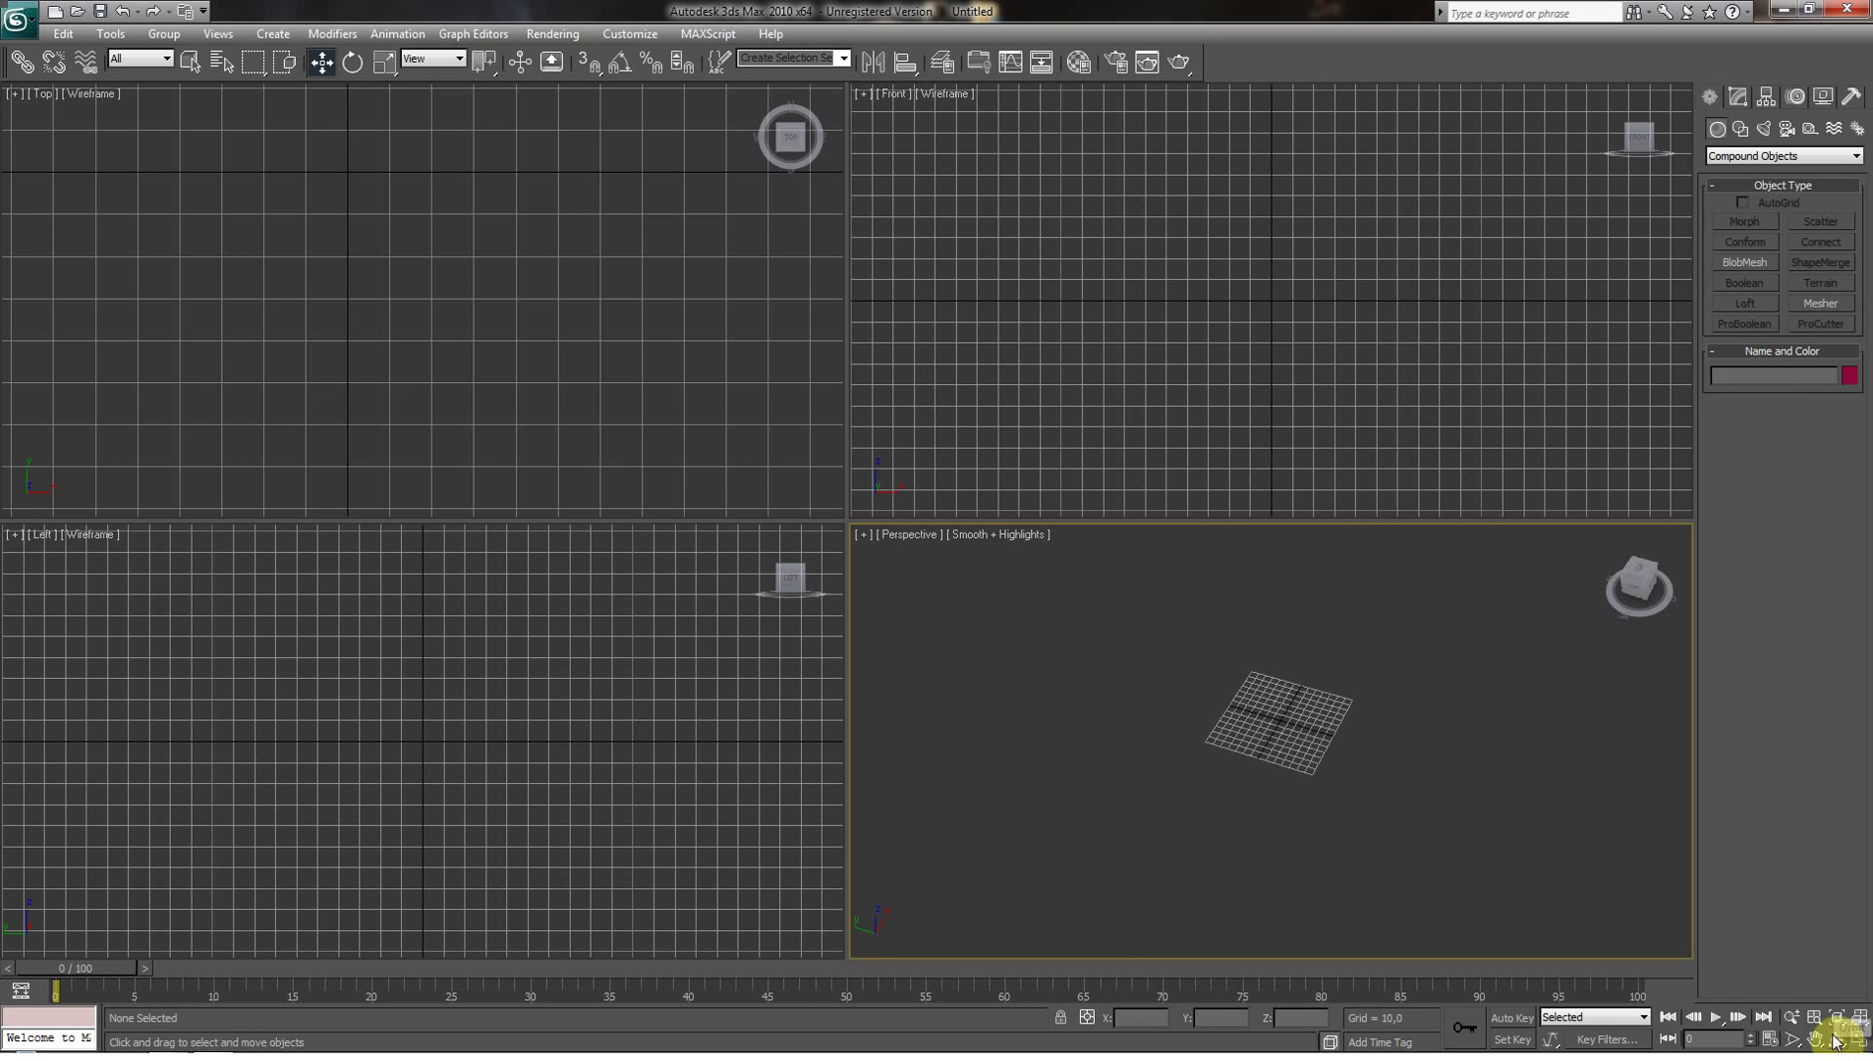
left_click(1838, 1017)
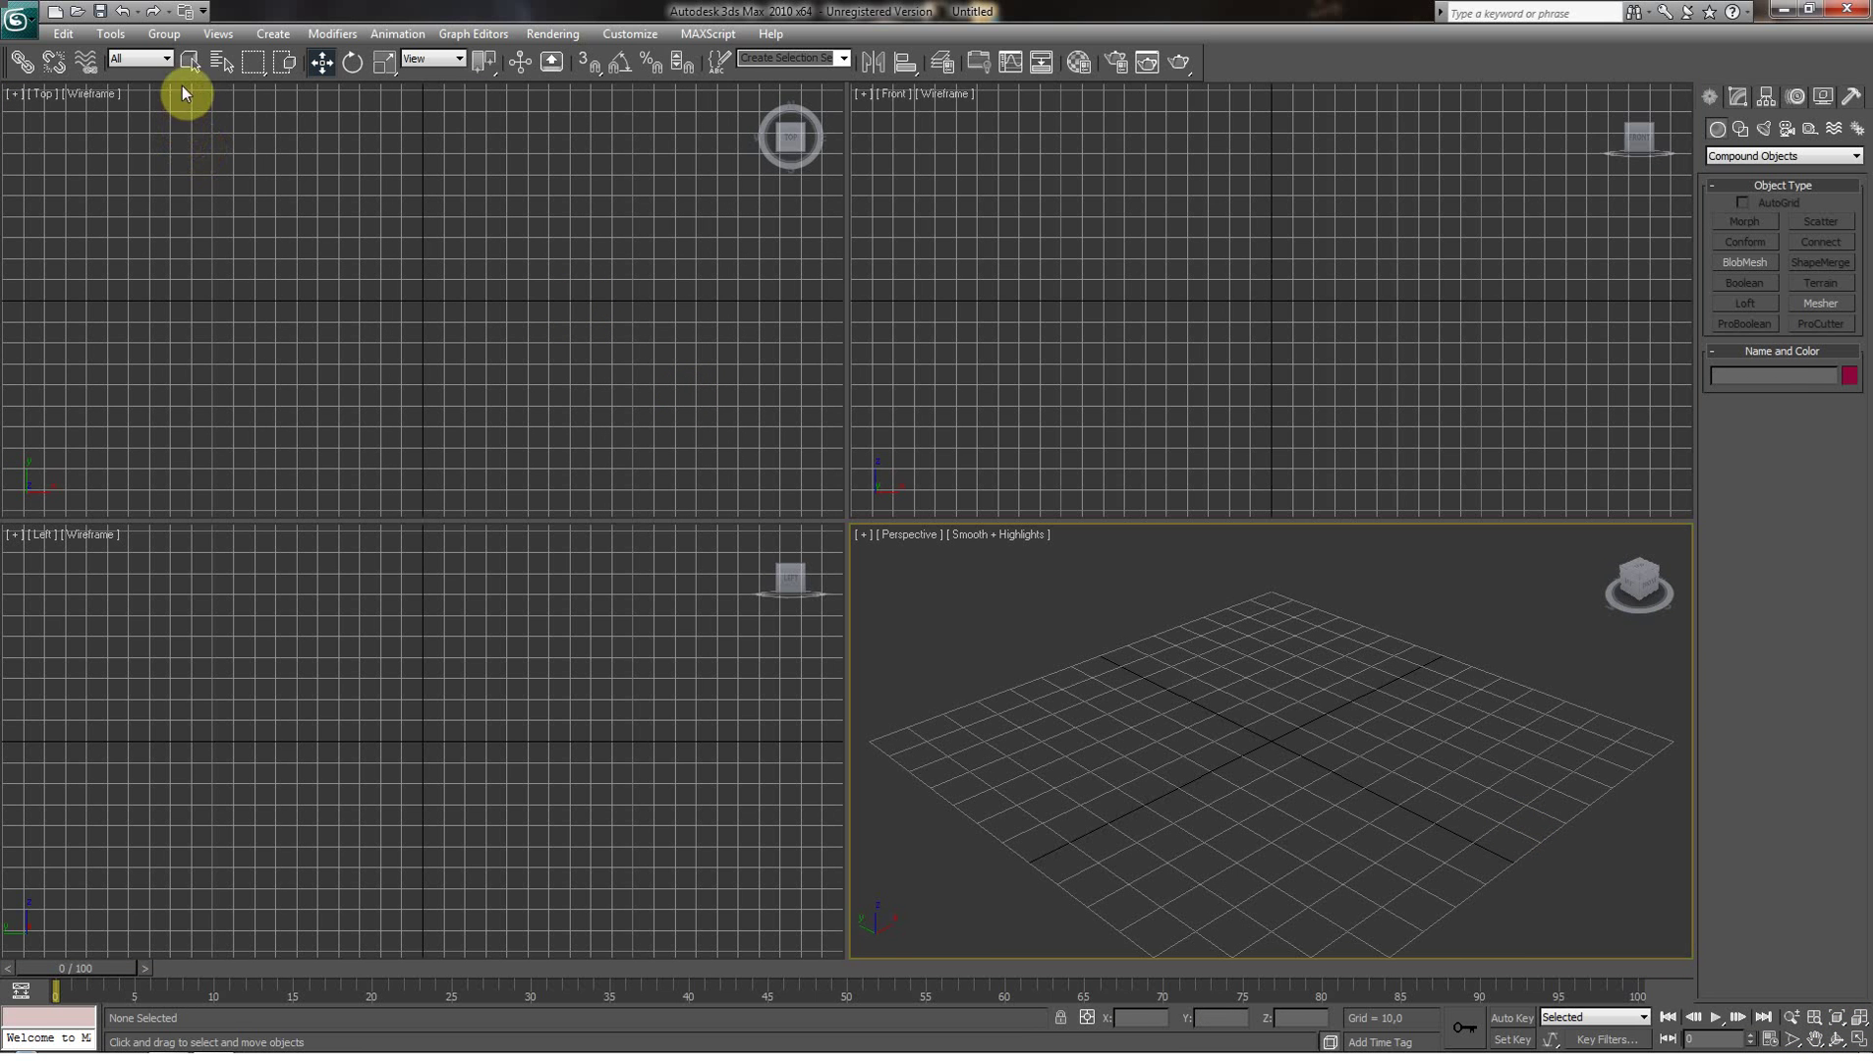
Step: Draw a closed six-cornered Line outline in the Top view
left_click(1739, 131)
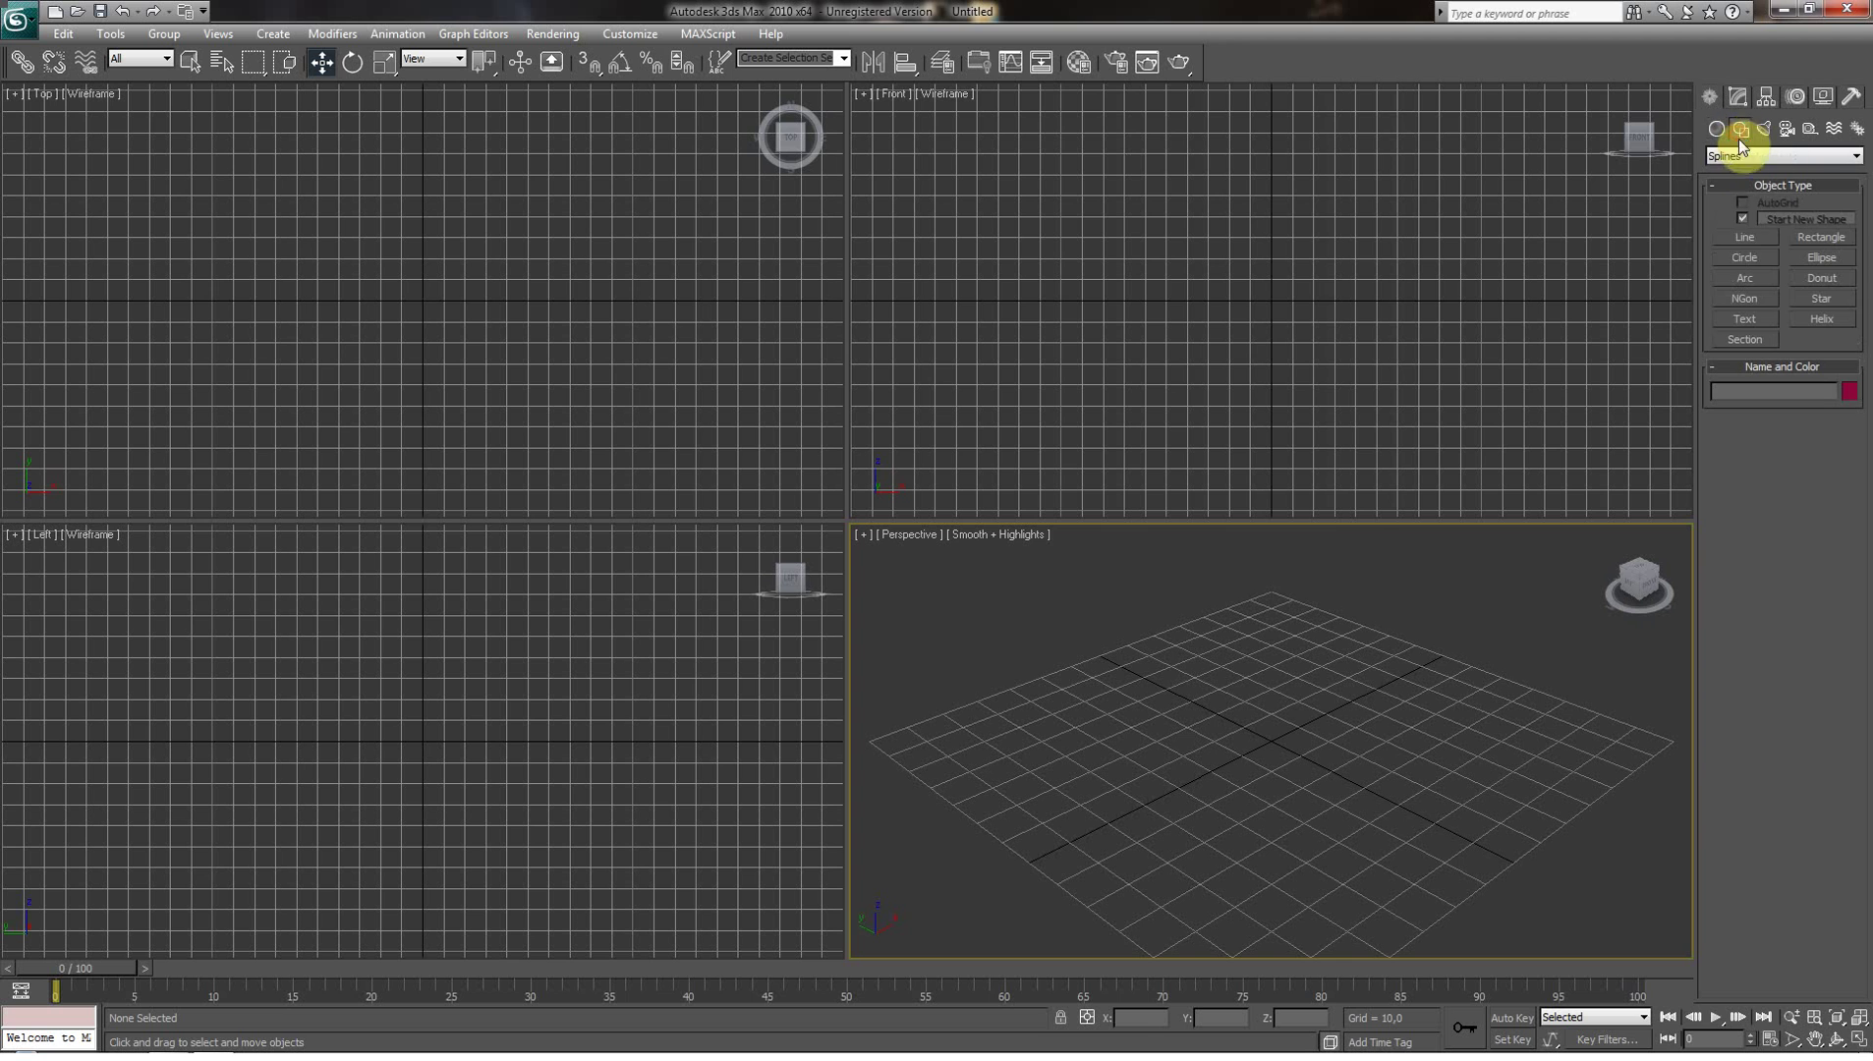
left_click(1747, 238)
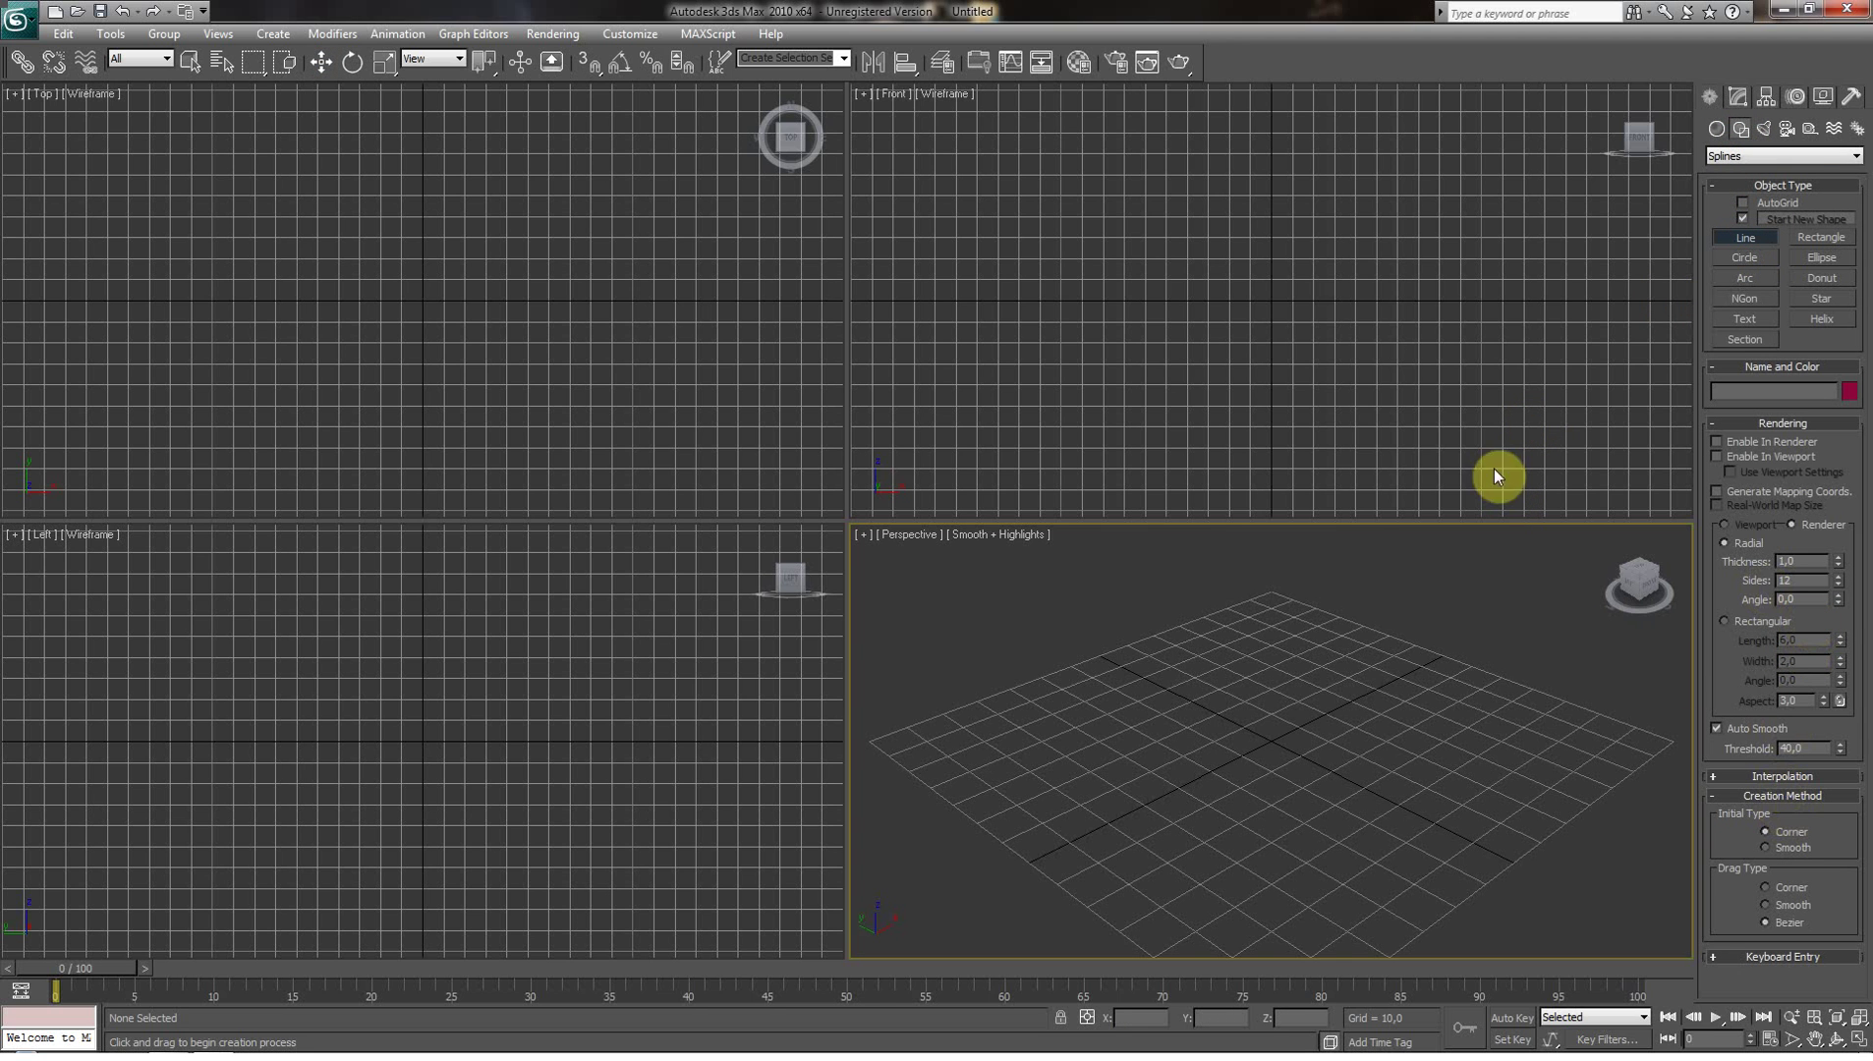
left_click(255, 173)
left_click(254, 346)
left_click(516, 345)
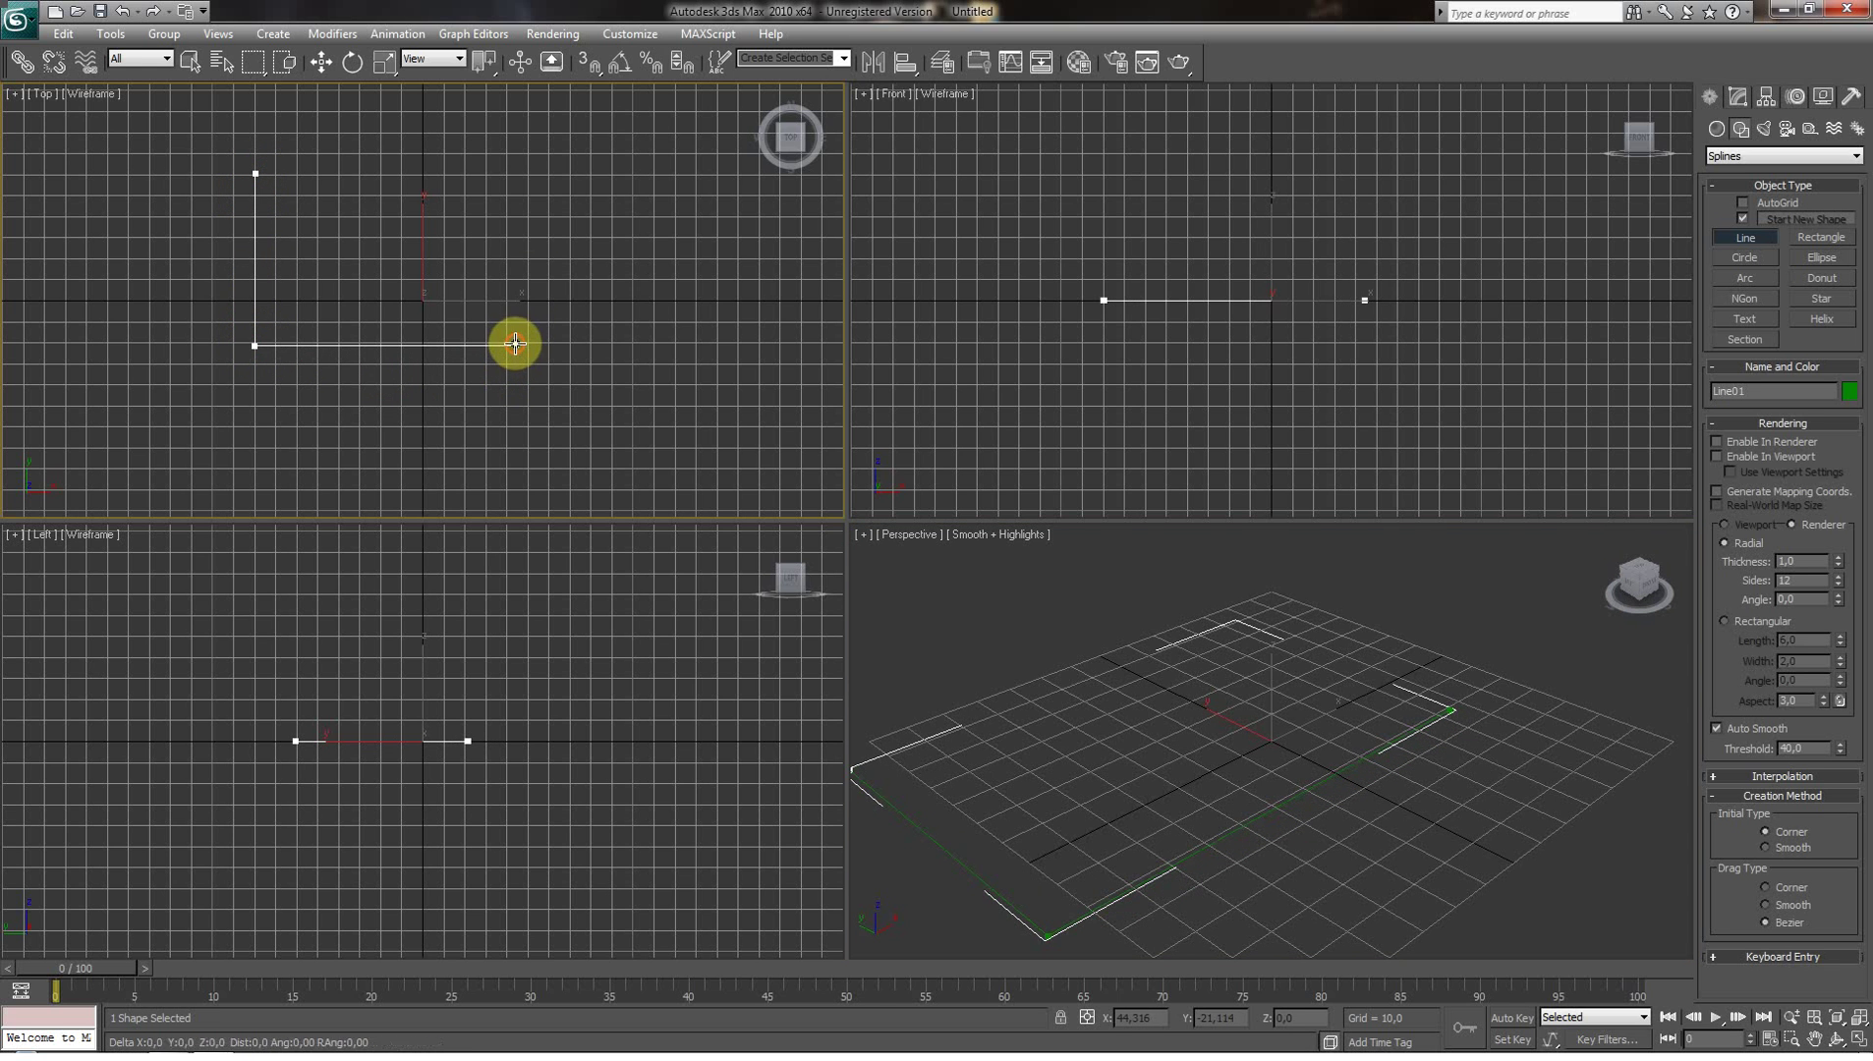
left_click(515, 174)
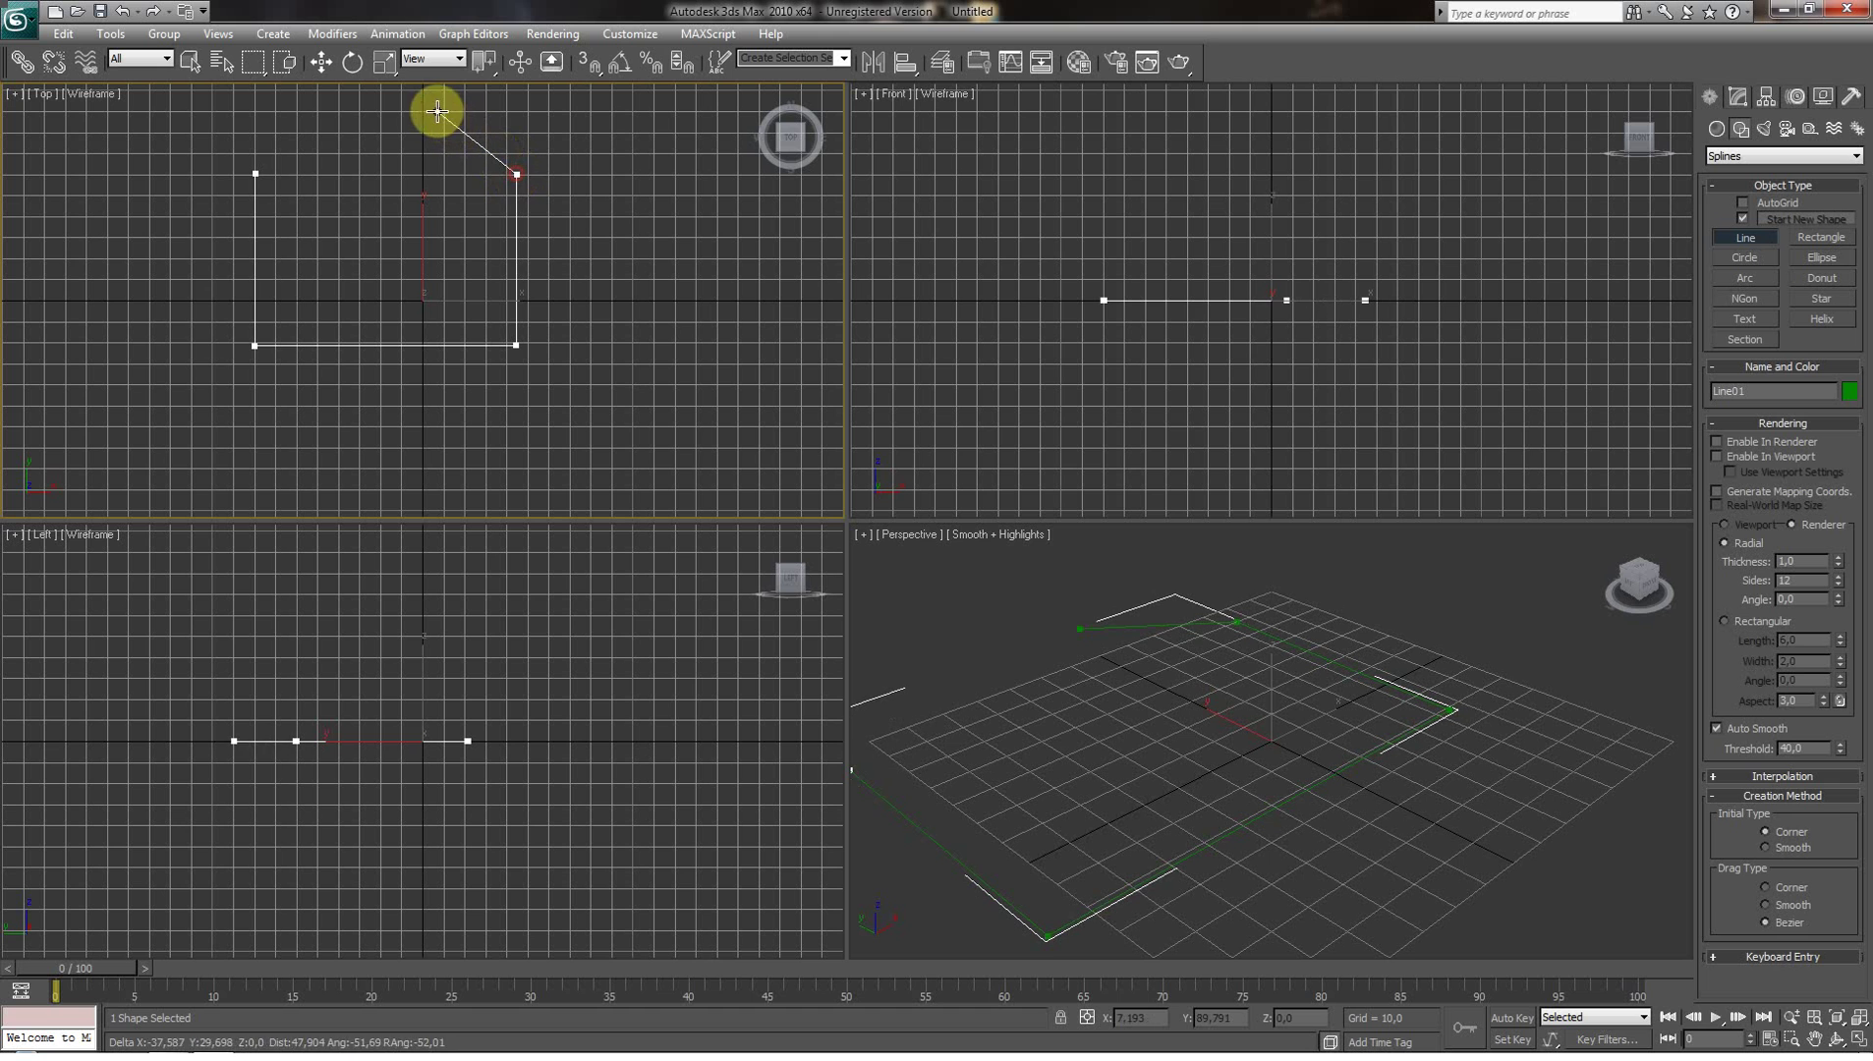
left_click(437, 111)
left_click(301, 110)
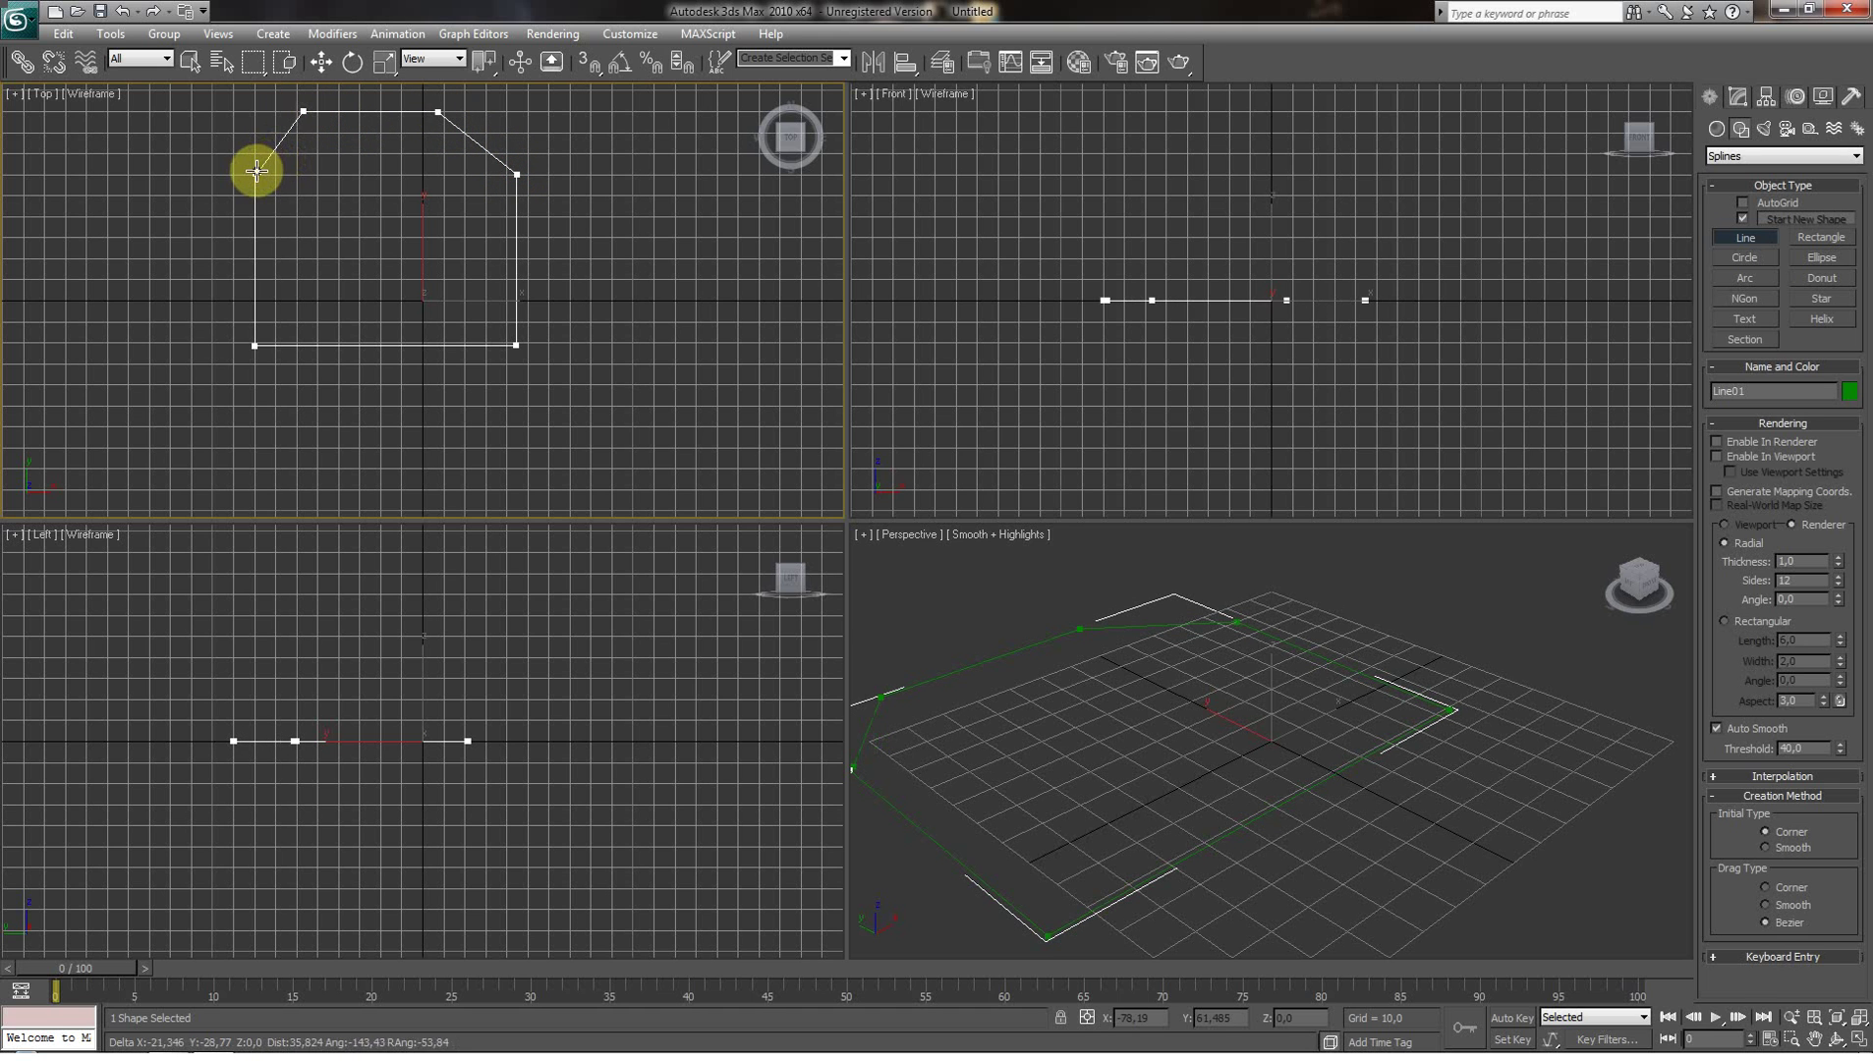
left_click(257, 173)
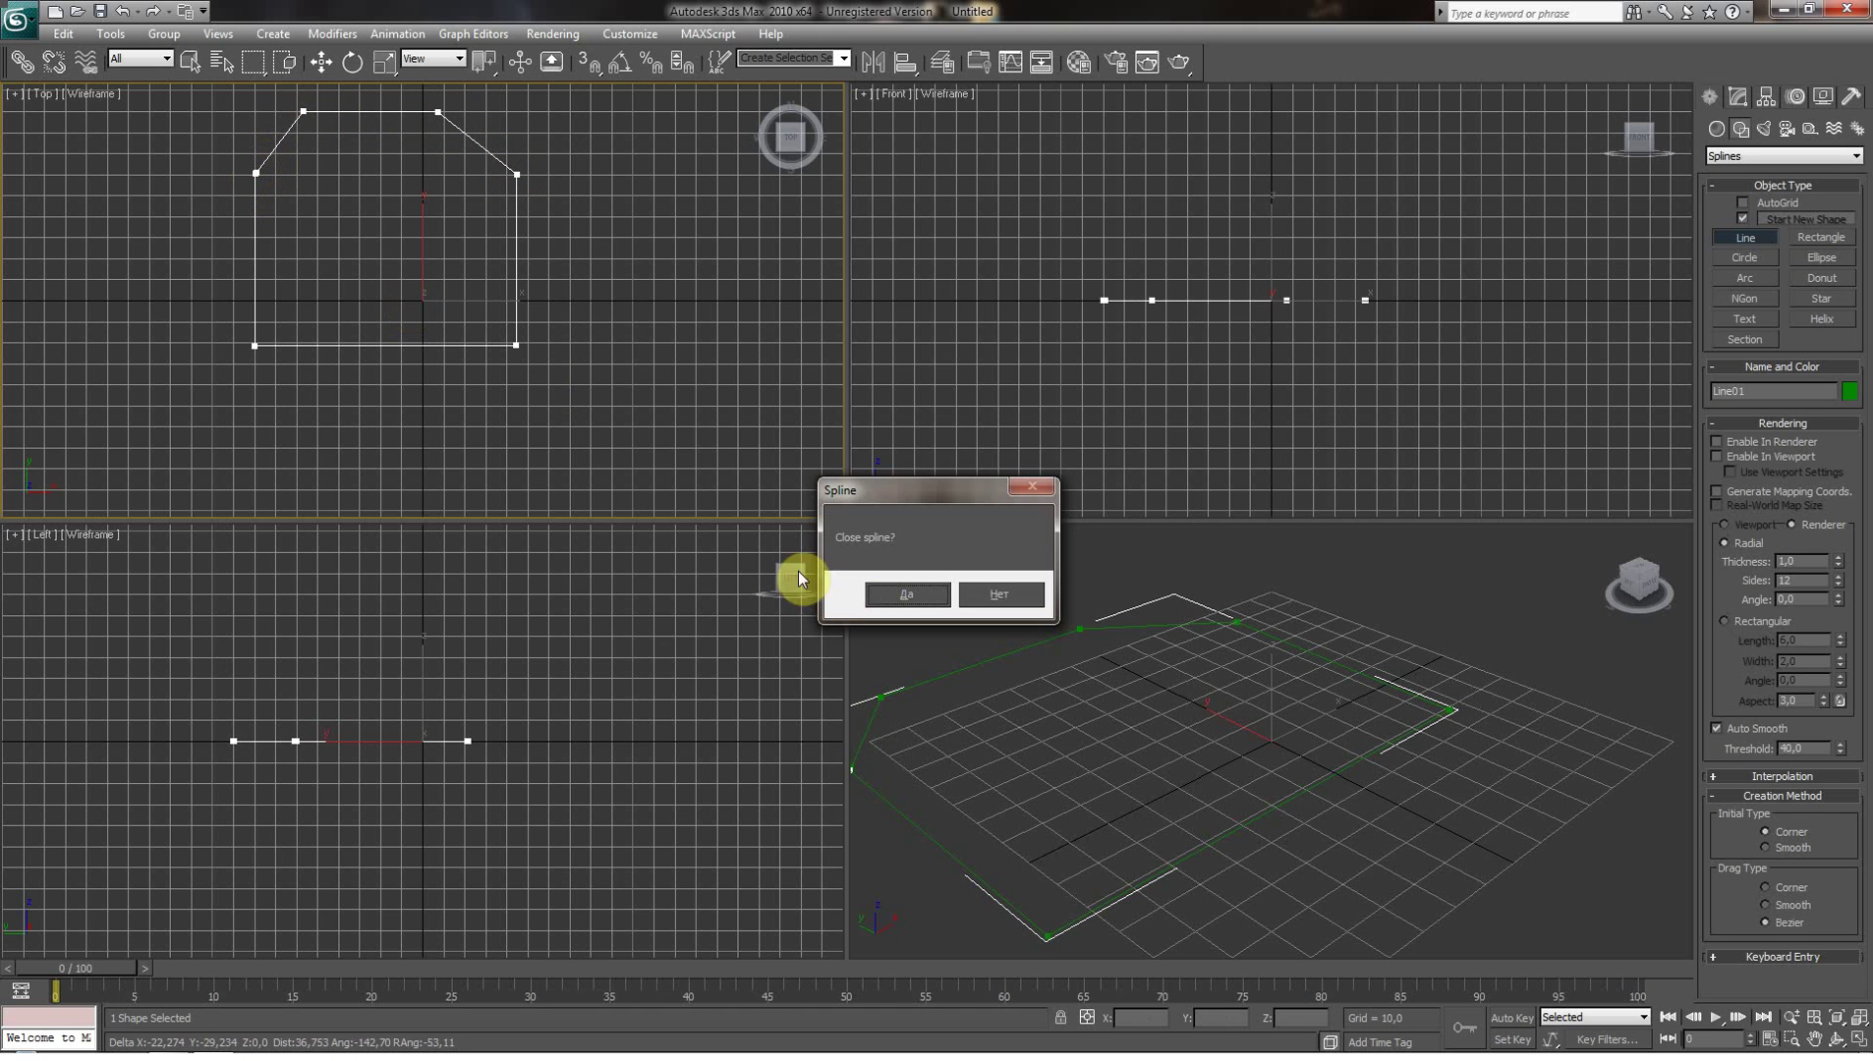
left_click(894, 596)
right_click(983, 789)
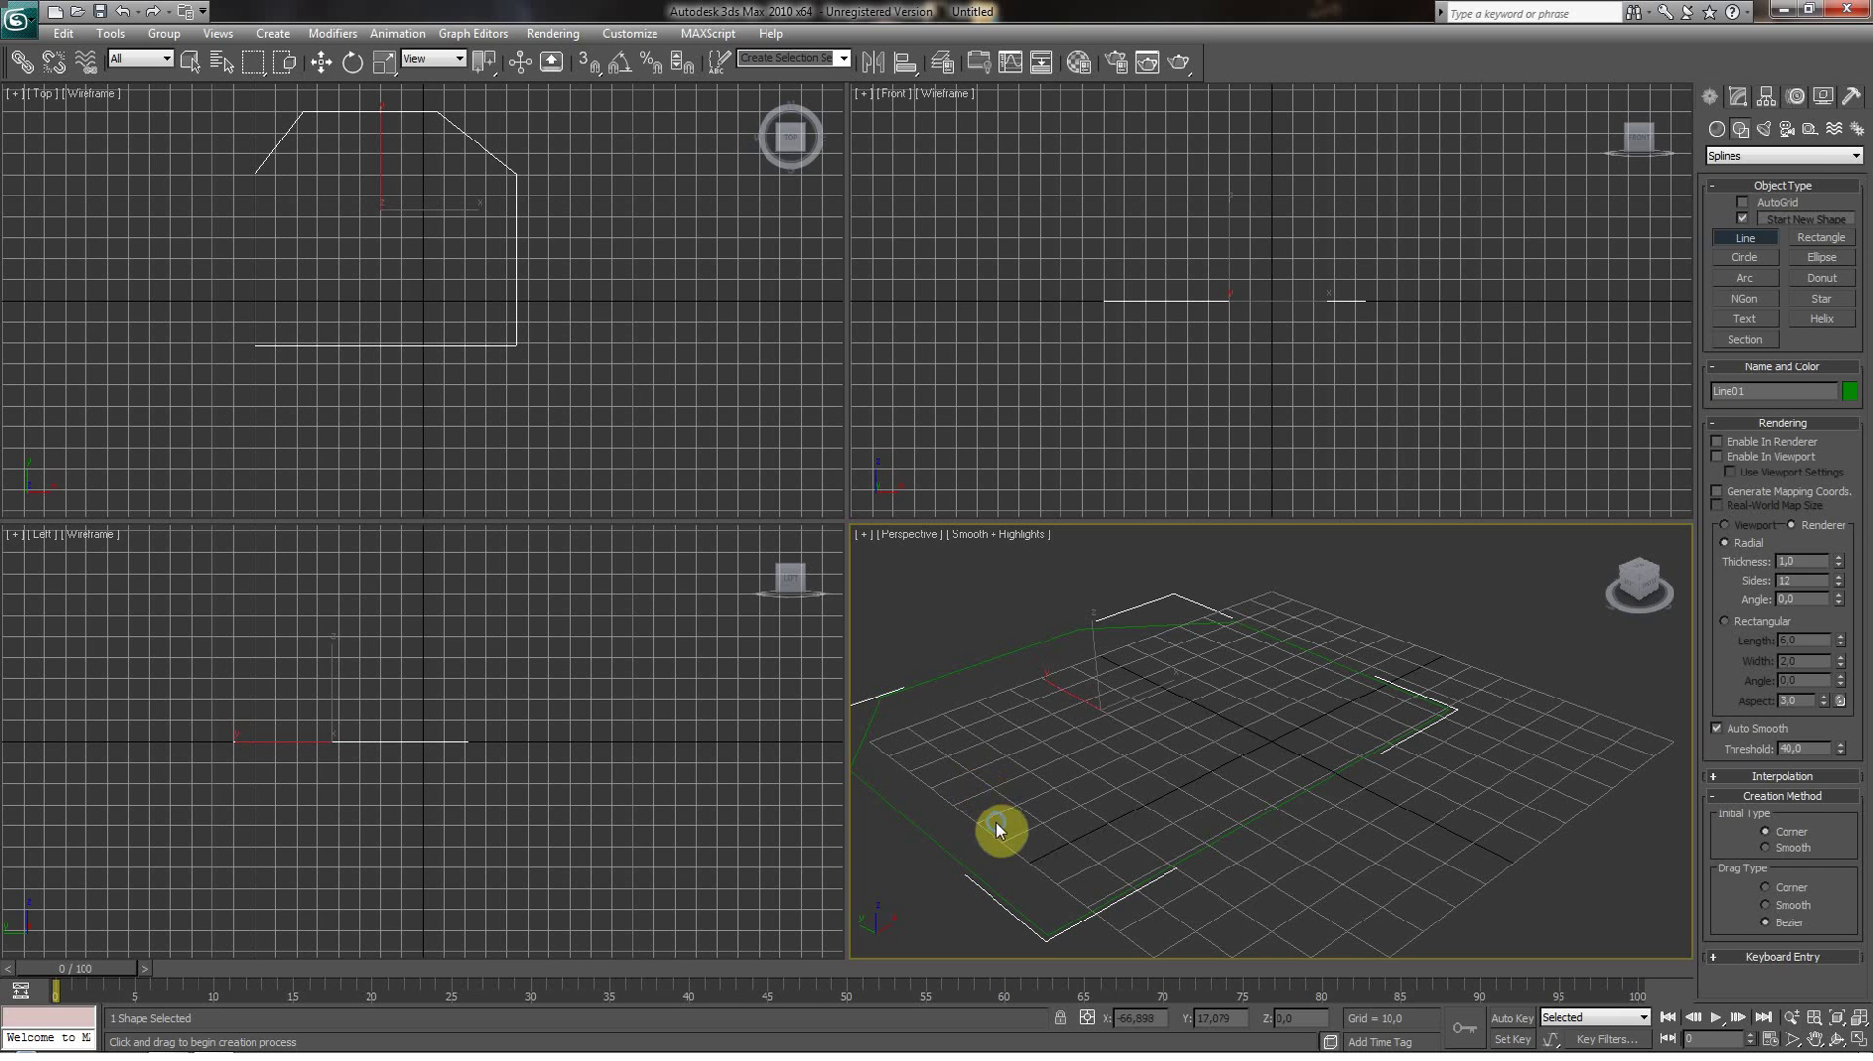
Step: Convert the closed Line01 outline to an Editable Poly, making a green plane
right_click(1105, 863)
mouse_move(1228, 1044)
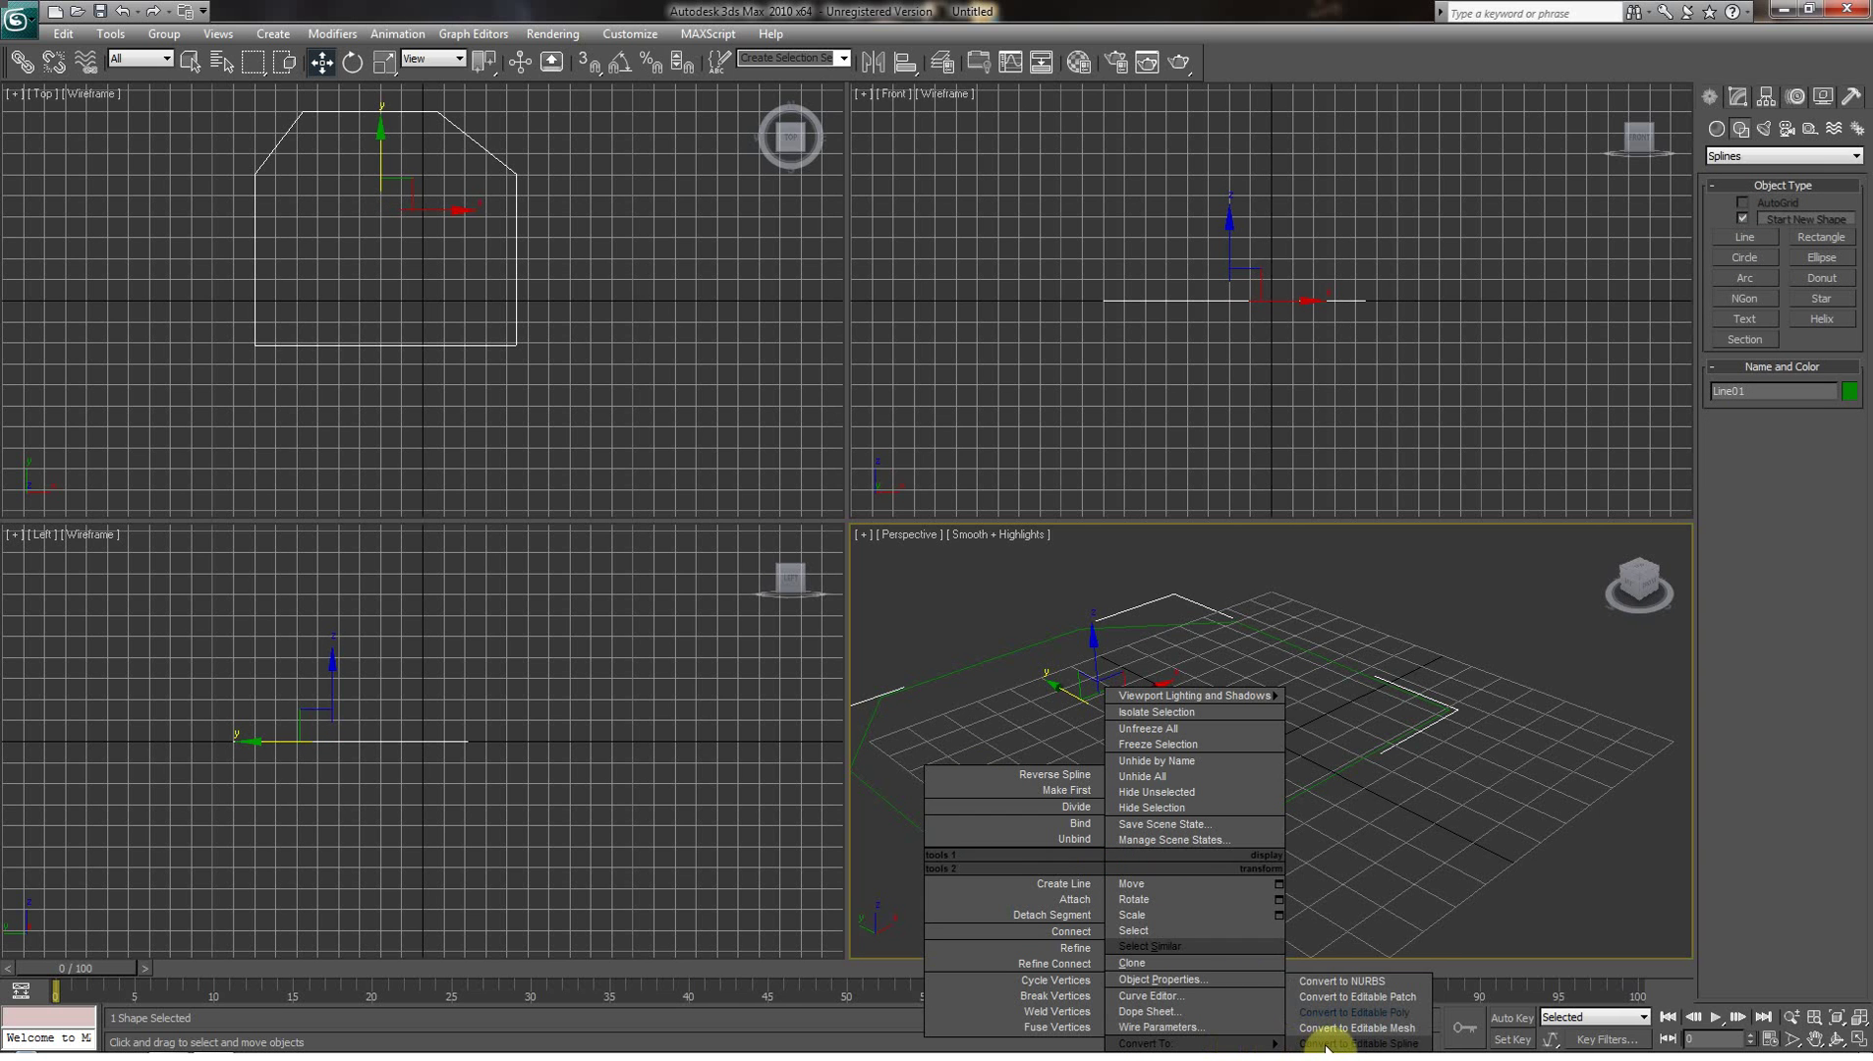
left_click(1344, 1020)
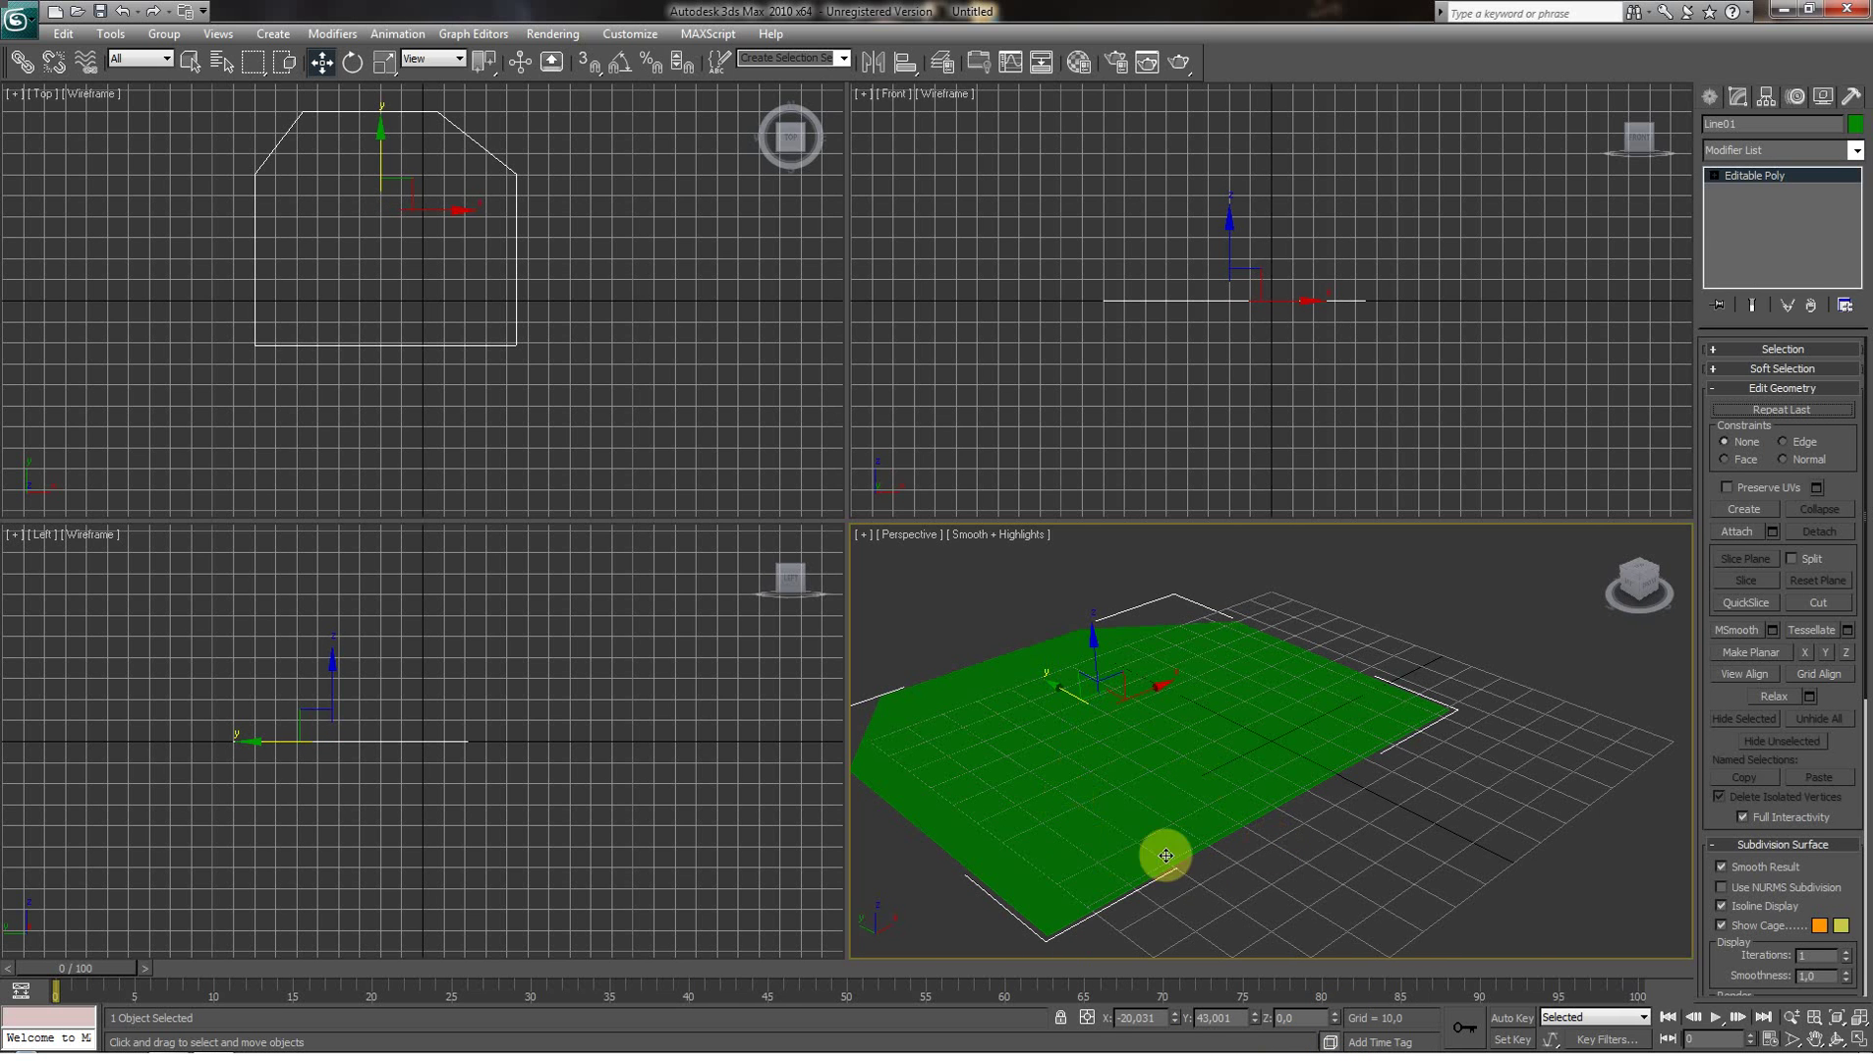
Step: Maximize the Perspective viewport, then pan and zoom to frame the green plane
left_click(1812, 1042)
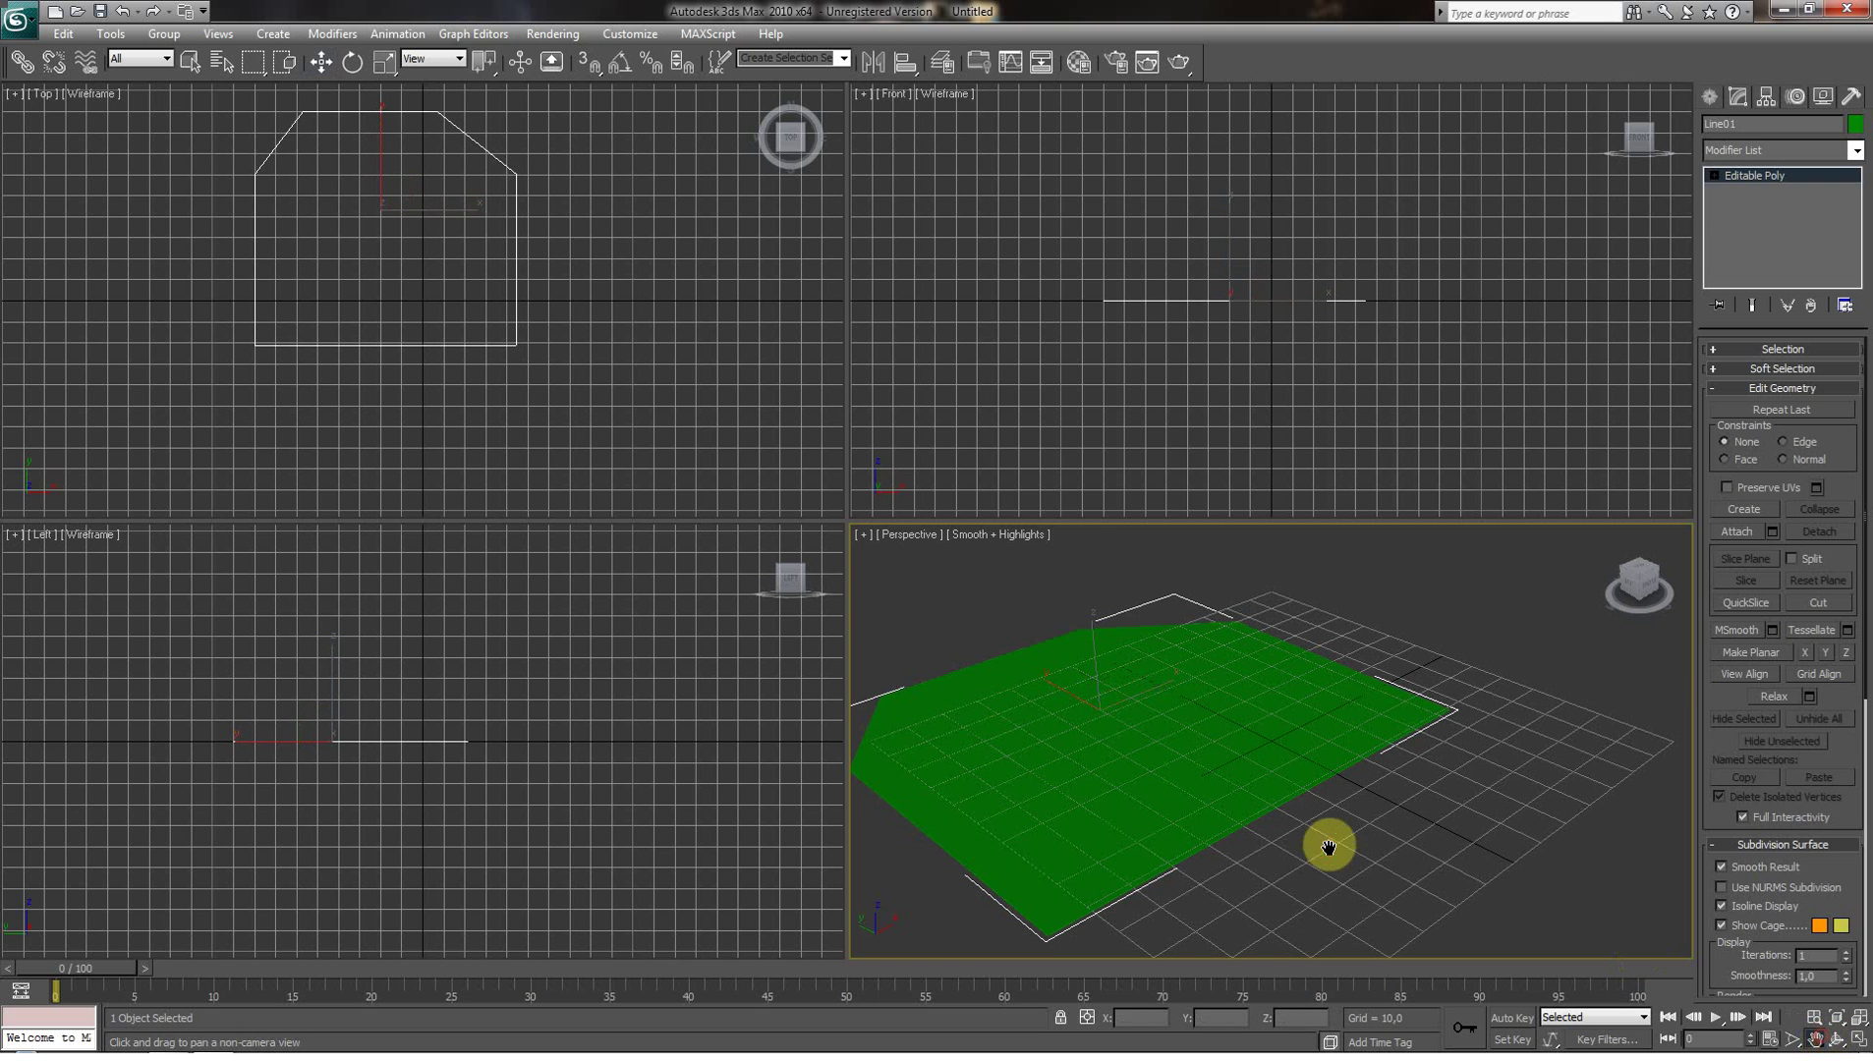
left_click_drag(1330, 846, 1358, 785)
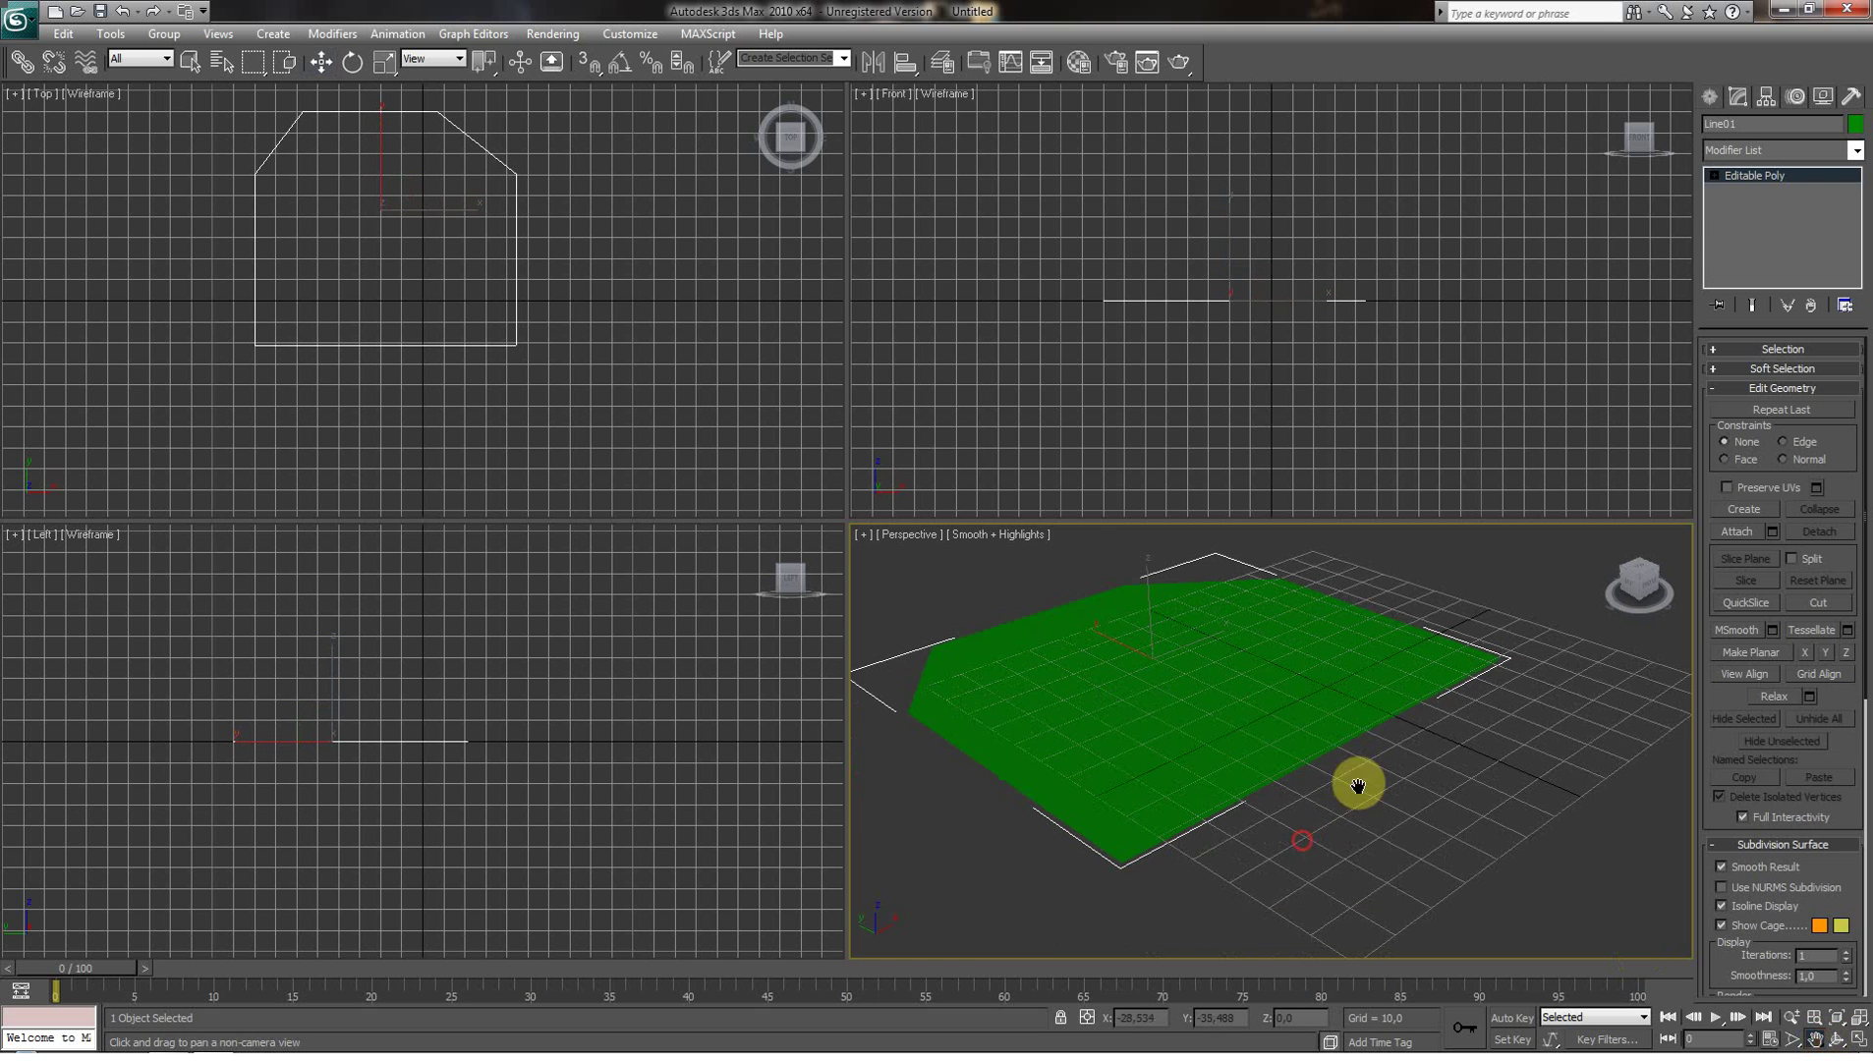
left_click(1861, 1044)
left_click_drag(1118, 661, 1012, 670)
scroll(857, 619, "up", 8)
scroll(868, 641, "down", 8)
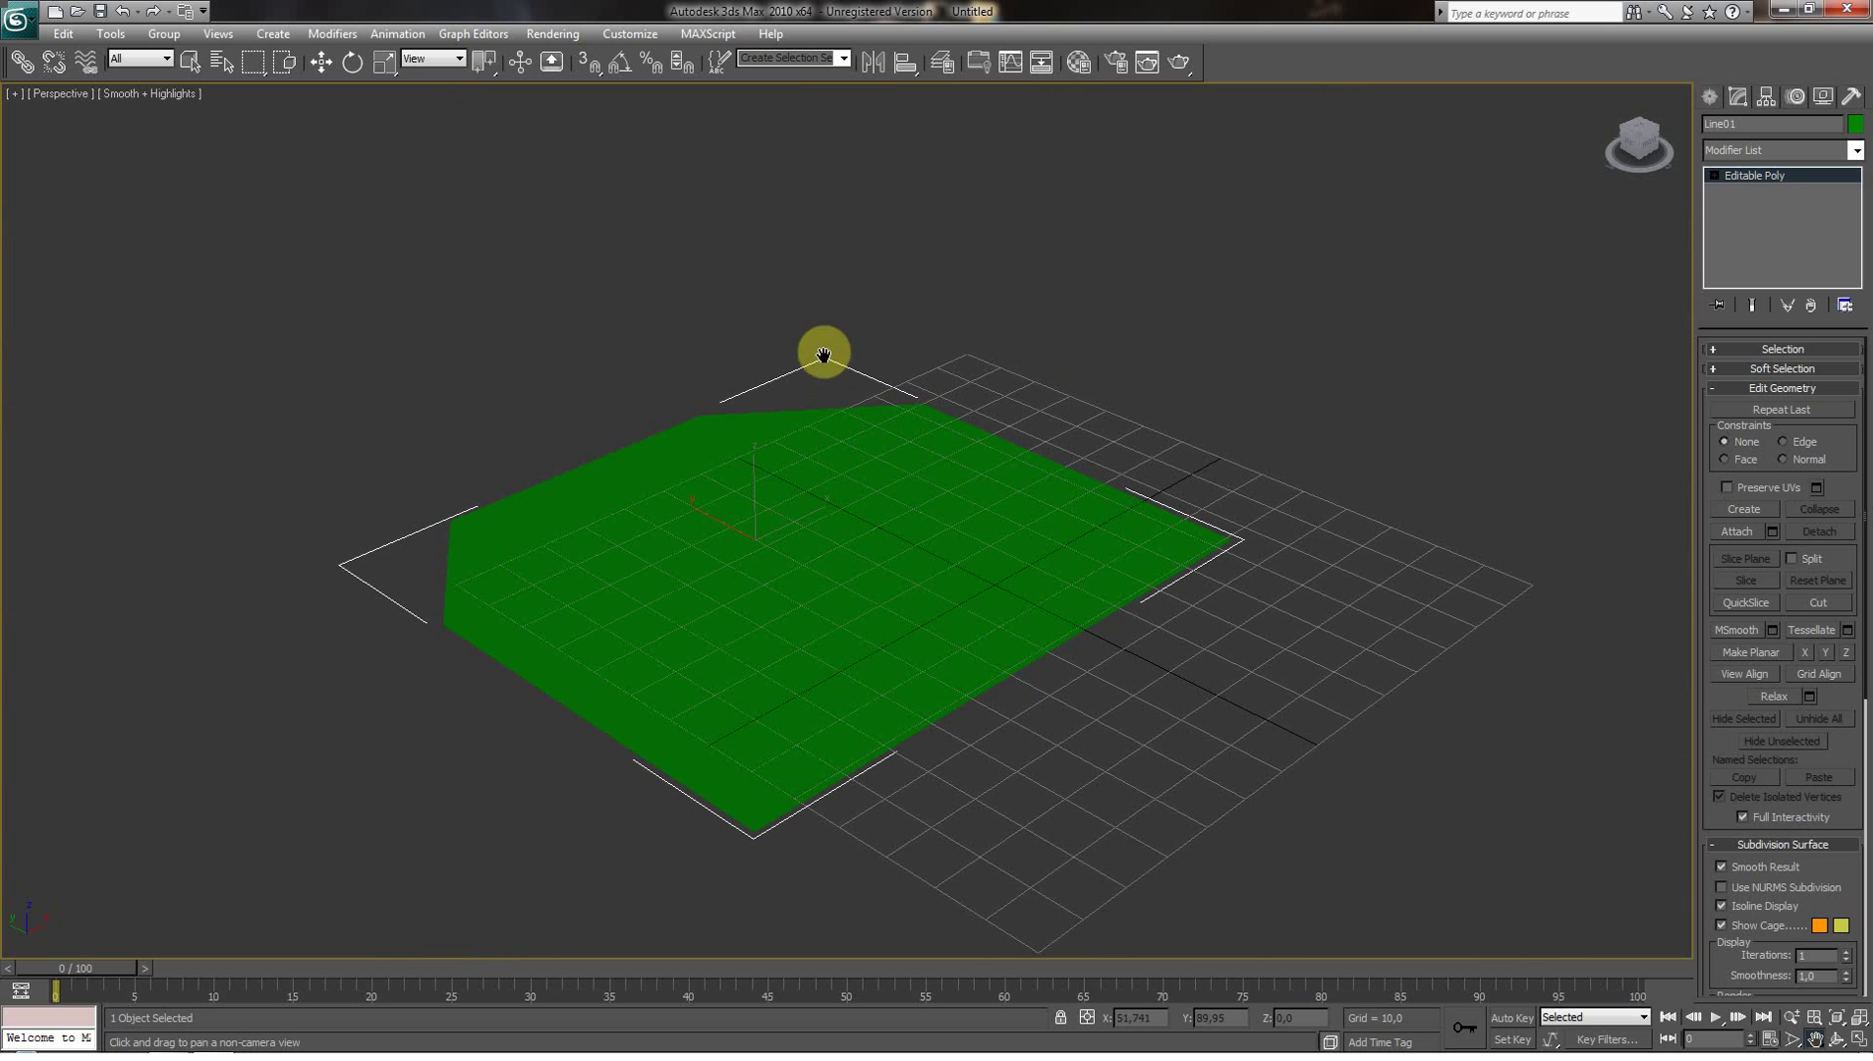
scroll(861, 494, "down", 1)
scroll(987, 598, "down", 3)
scroll(884, 609, "up", 5)
scroll(1197, 563, "down", 5)
Step: Pan the Perspective view in small nudges to reframe the Line01 outline
middle_click_drag(1032, 507, 1033, 523)
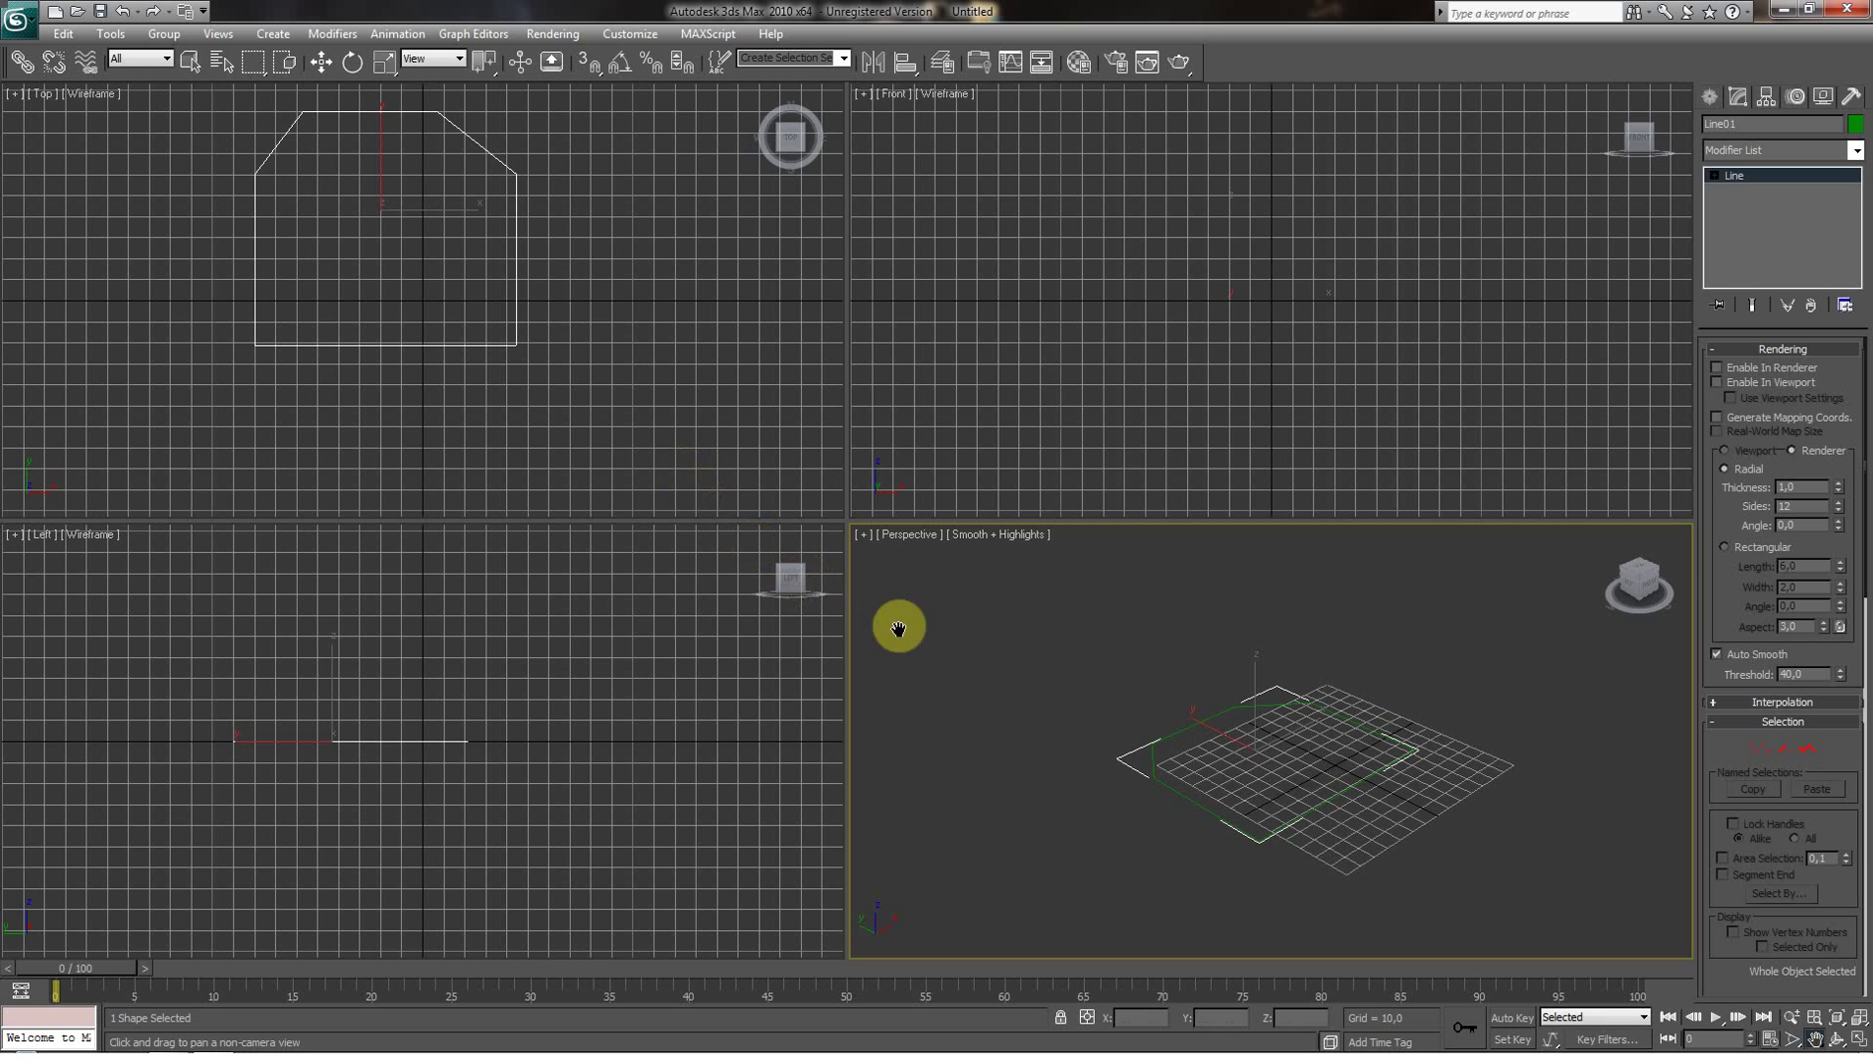
left_click_drag(1099, 718, 1045, 700)
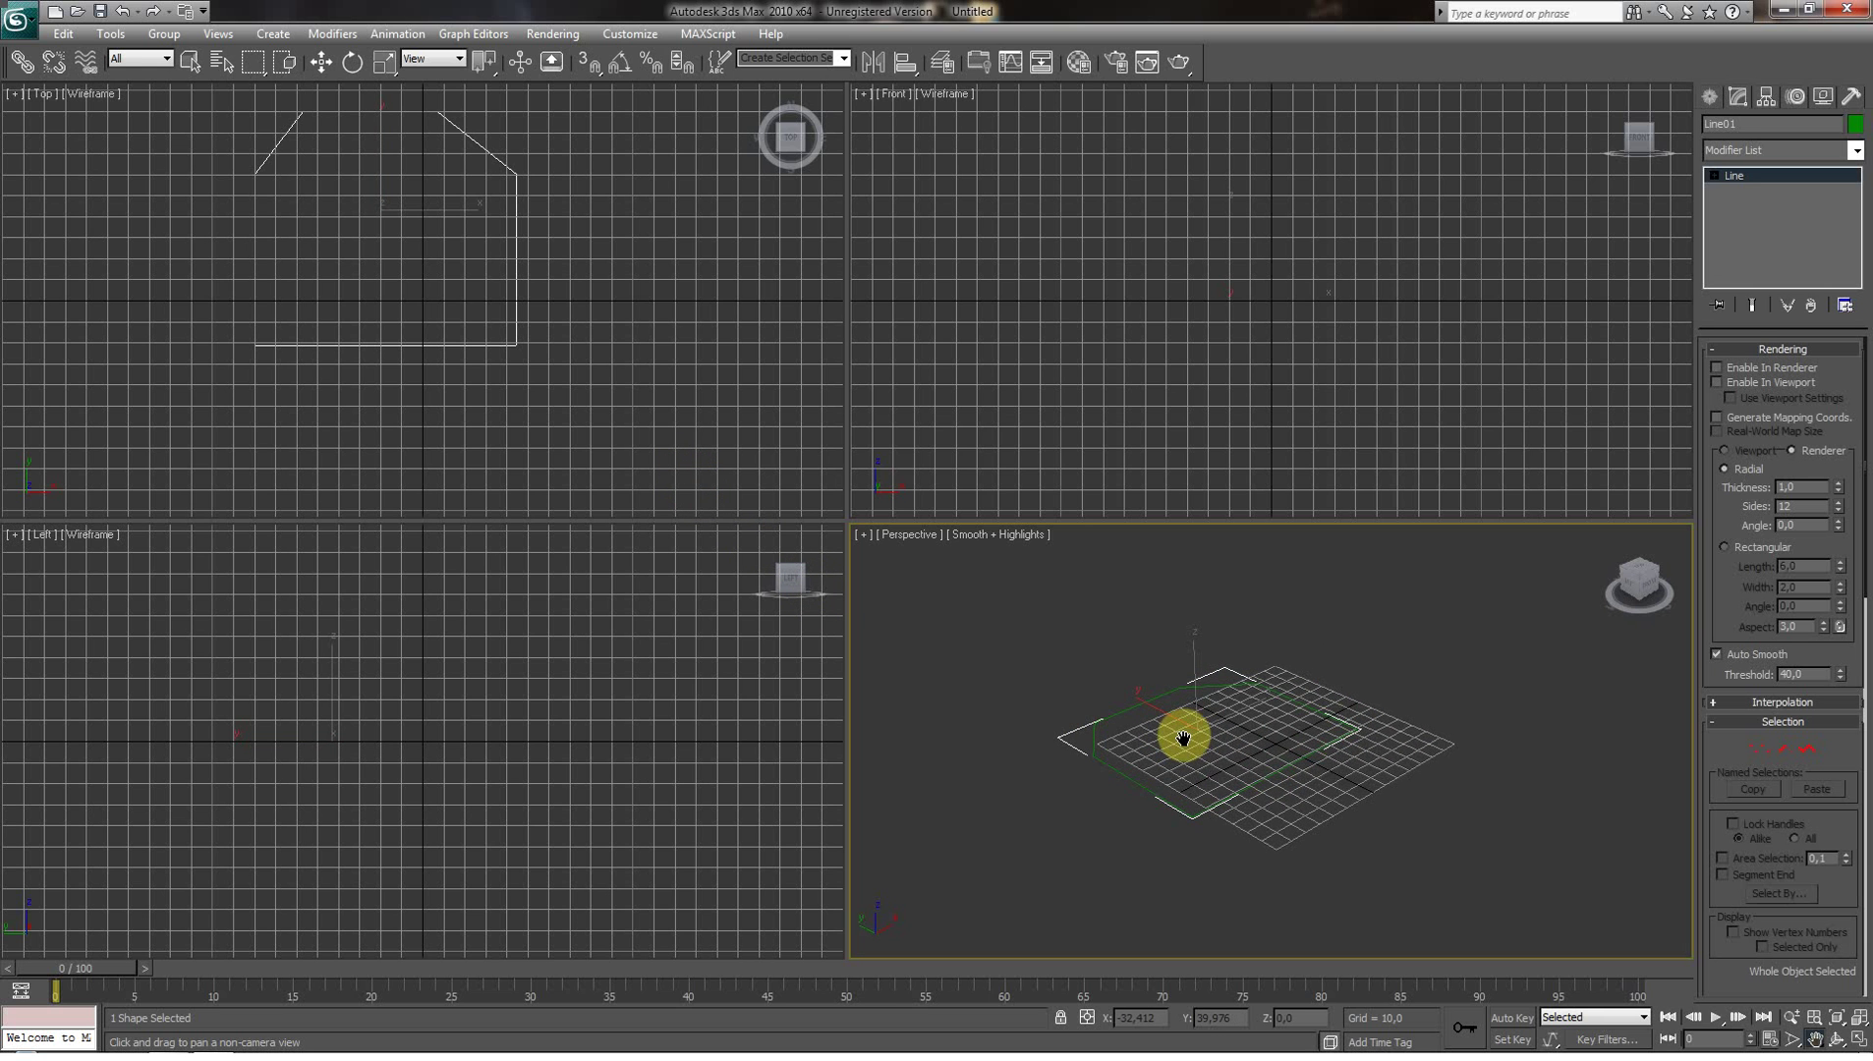
left_click_drag(1321, 807, 1317, 820)
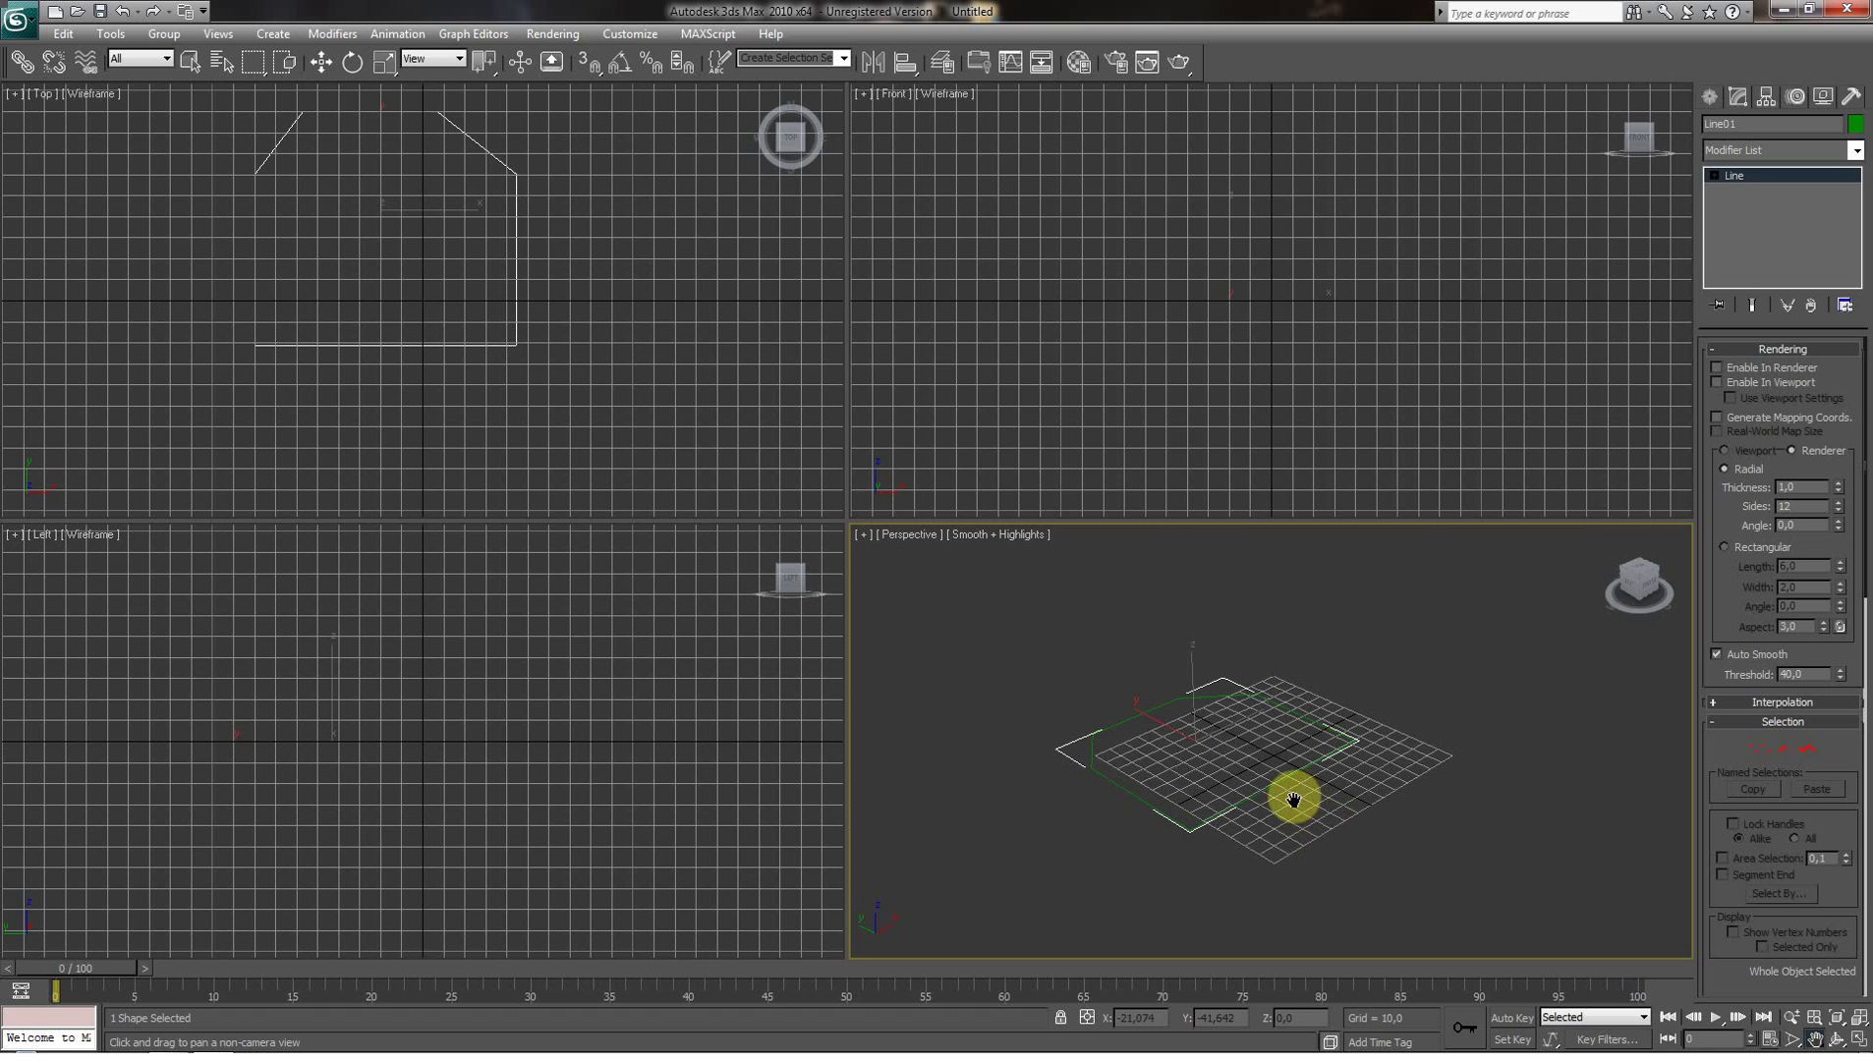